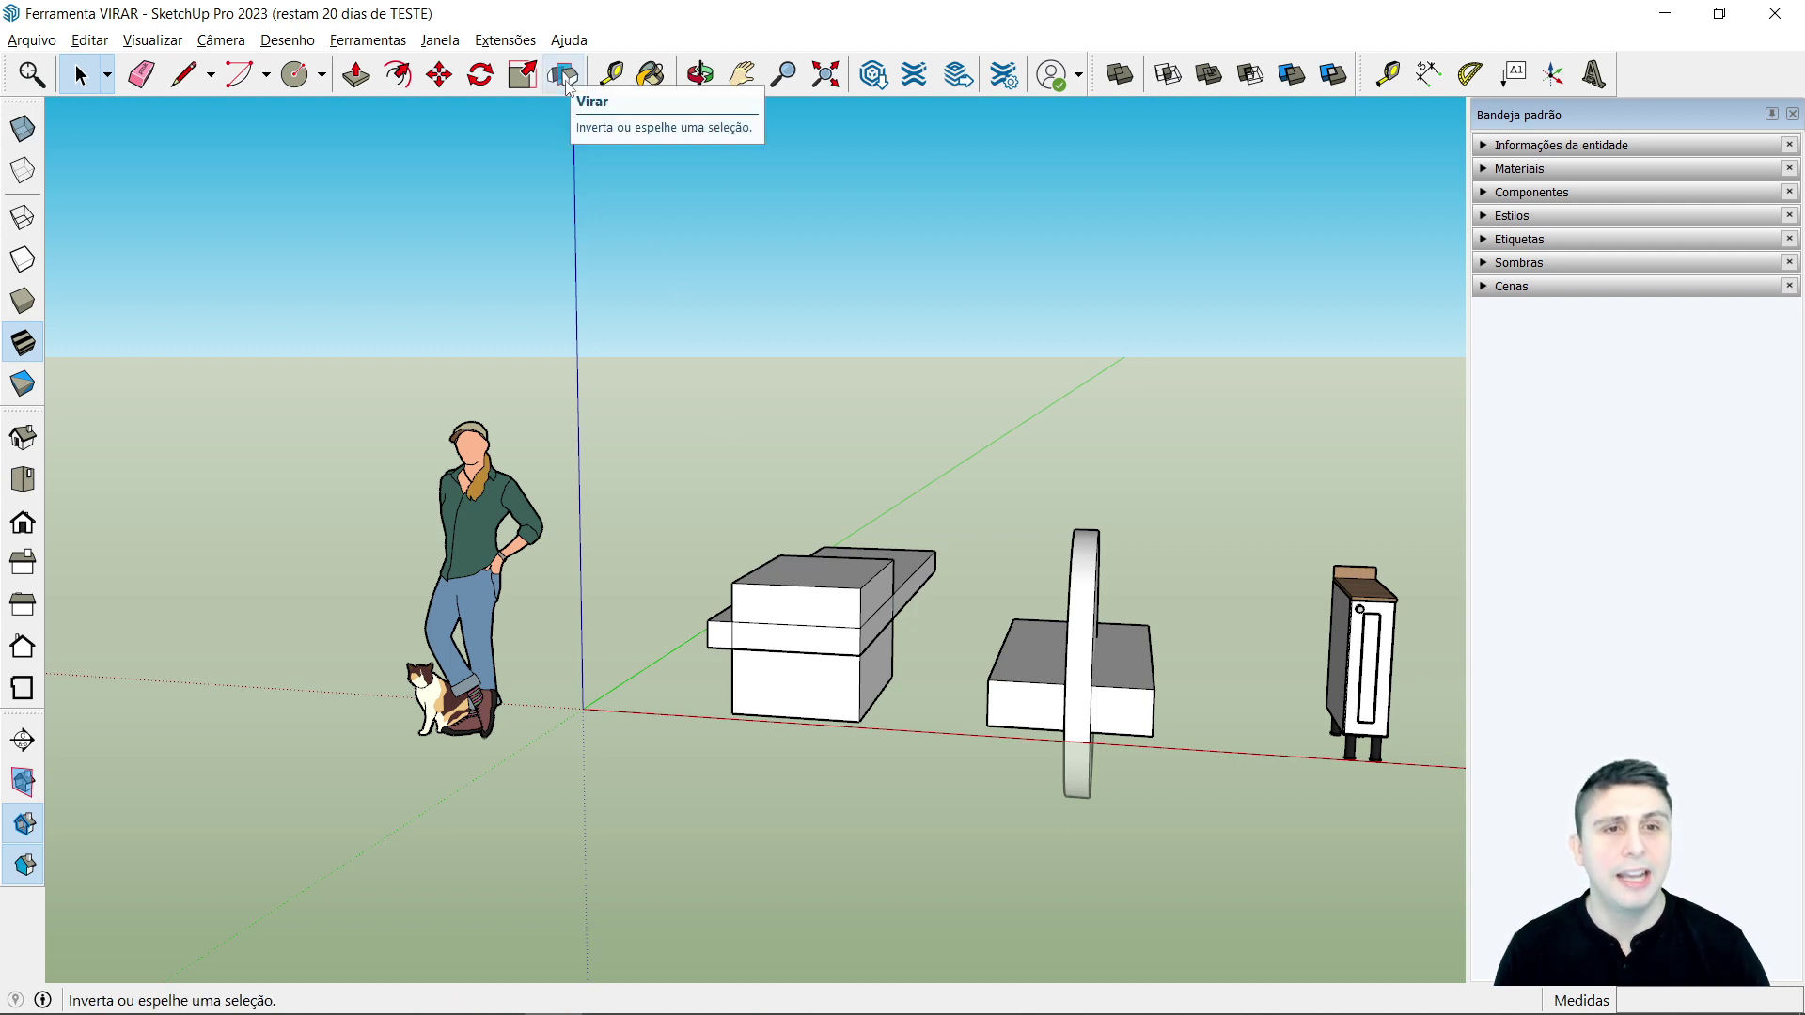
Step: In the toolbar settings, hide the Getting Started toolbar and then show it again
{"action": "left_click", "coordinate": [152, 39]}
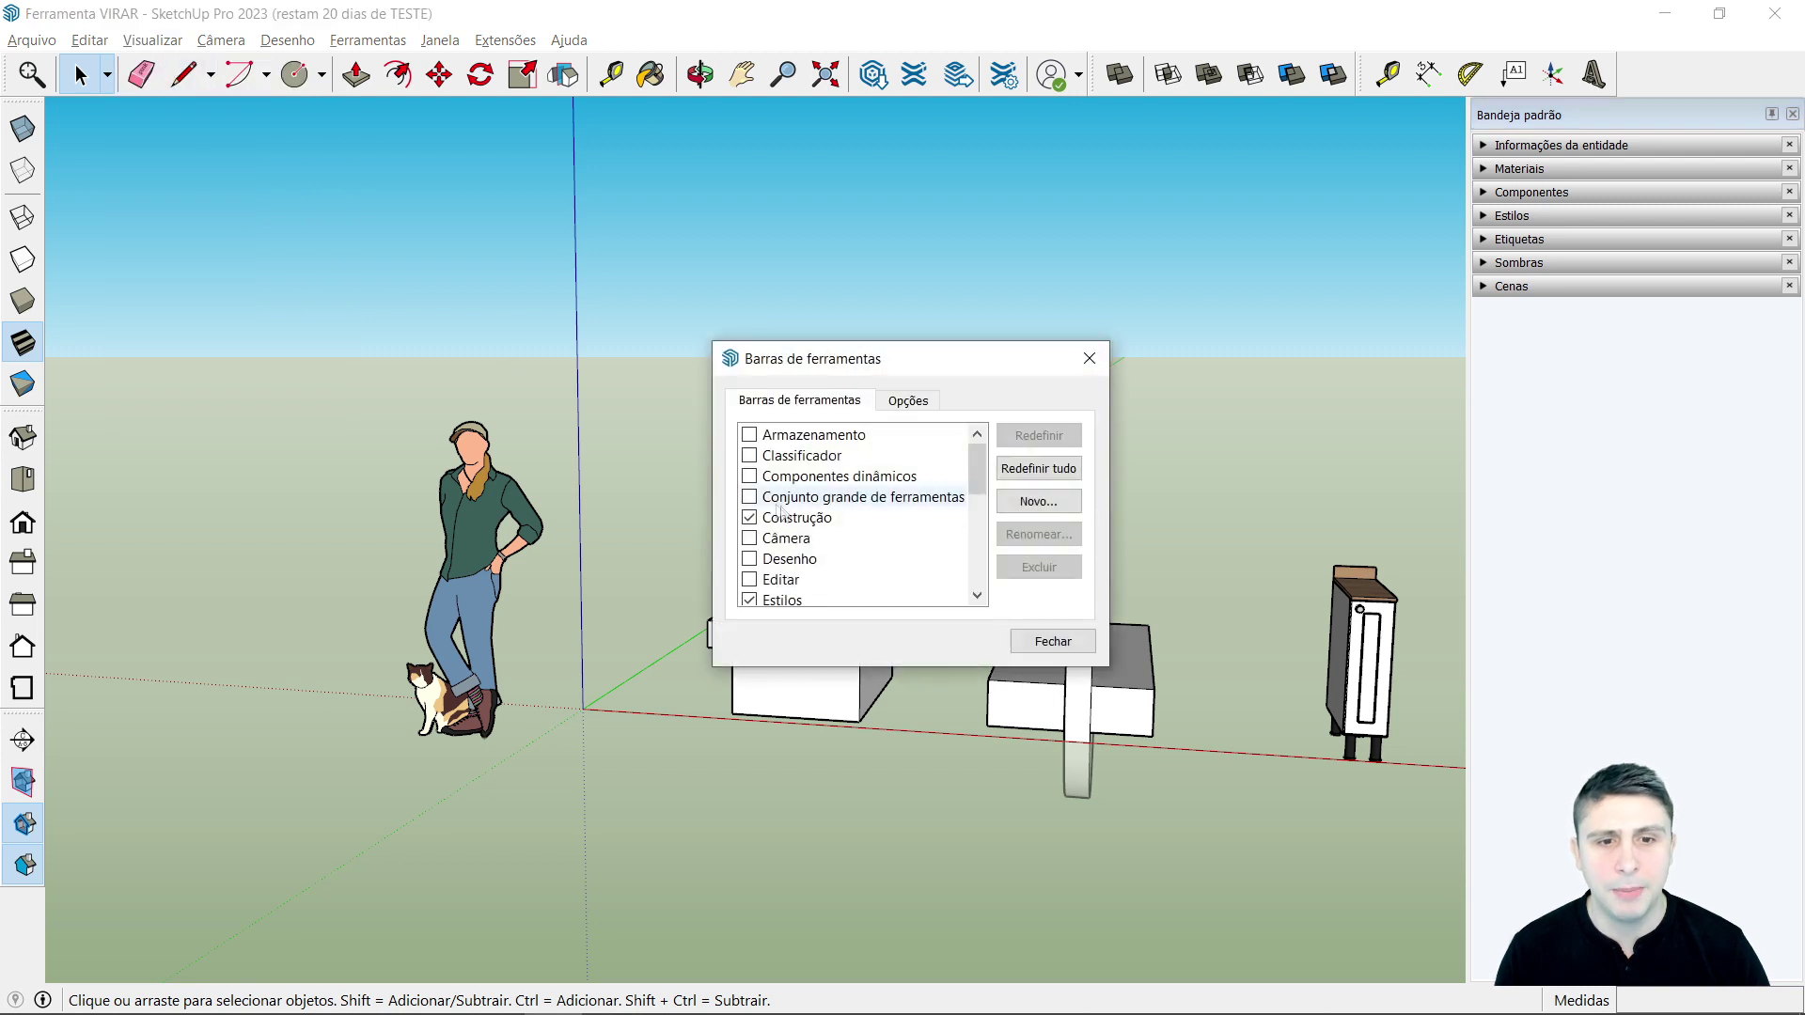
{"action": "scroll", "coordinate": [806, 526], "scroll_direction": "down", "scroll_amount": 2}
{"action": "scroll", "coordinate": [807, 521], "scroll_direction": "down", "scroll_amount": 3}
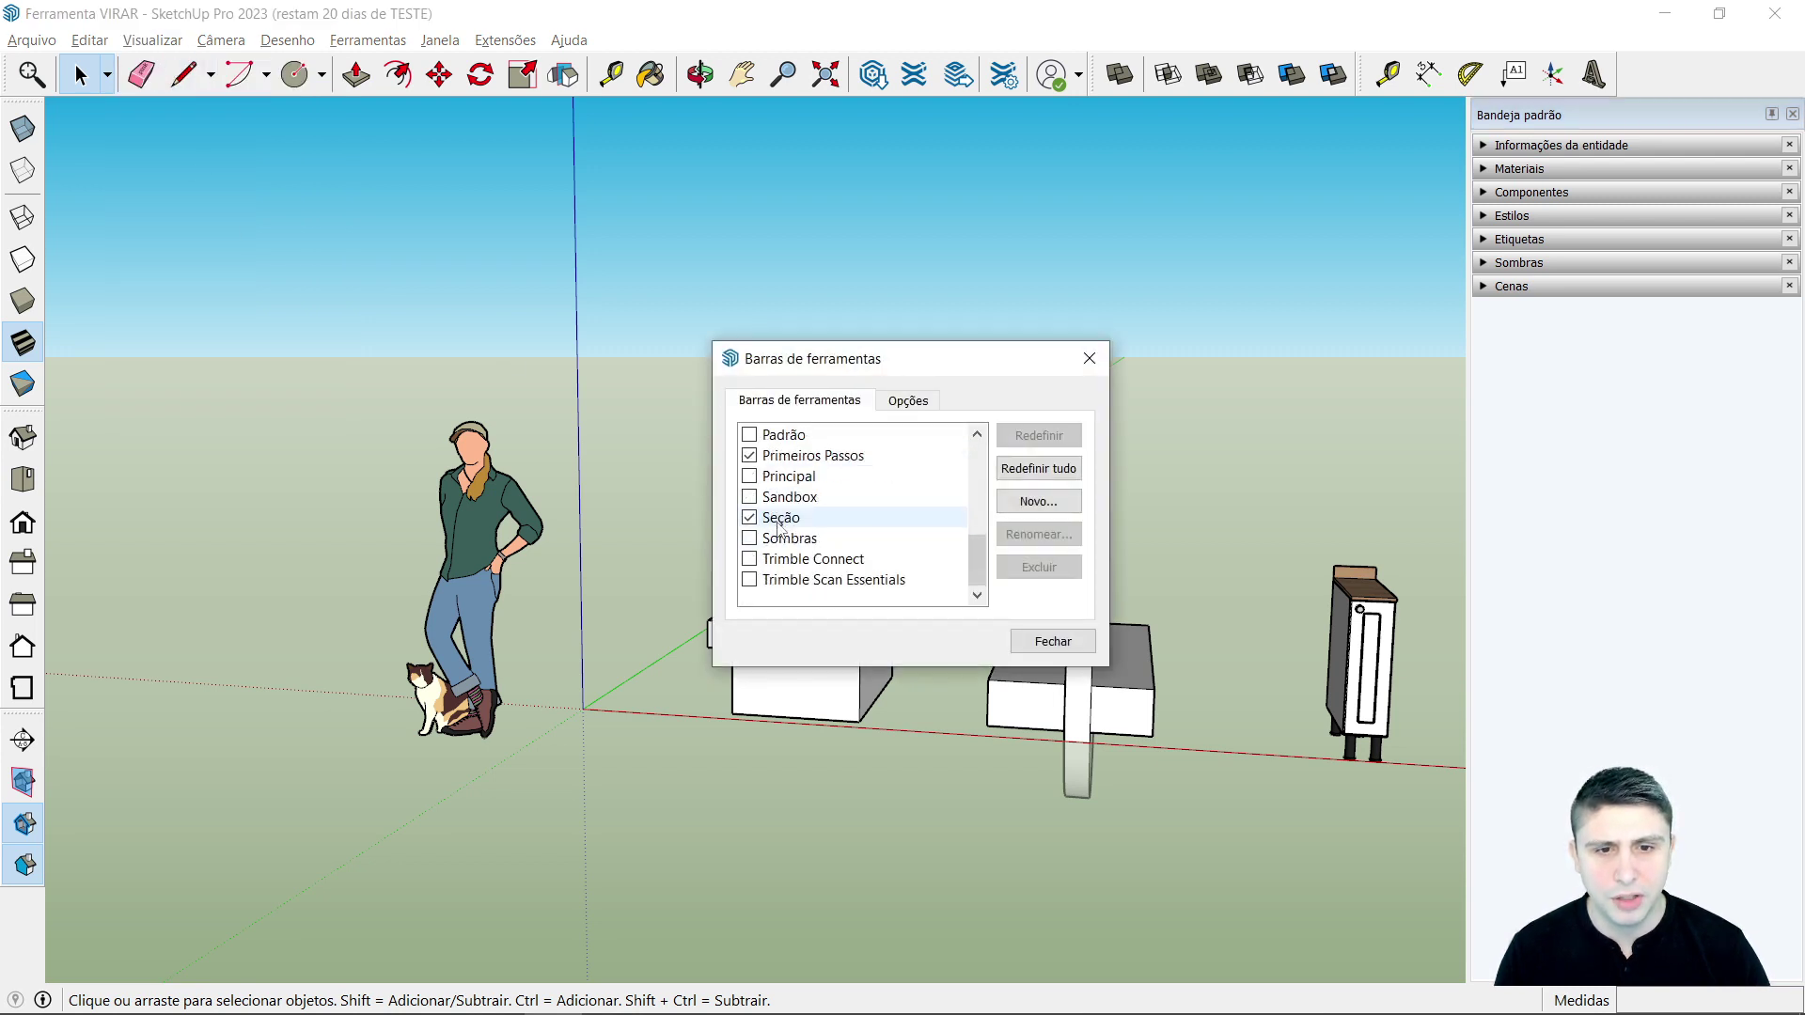
{"action": "left_click", "coordinate": [749, 456]}
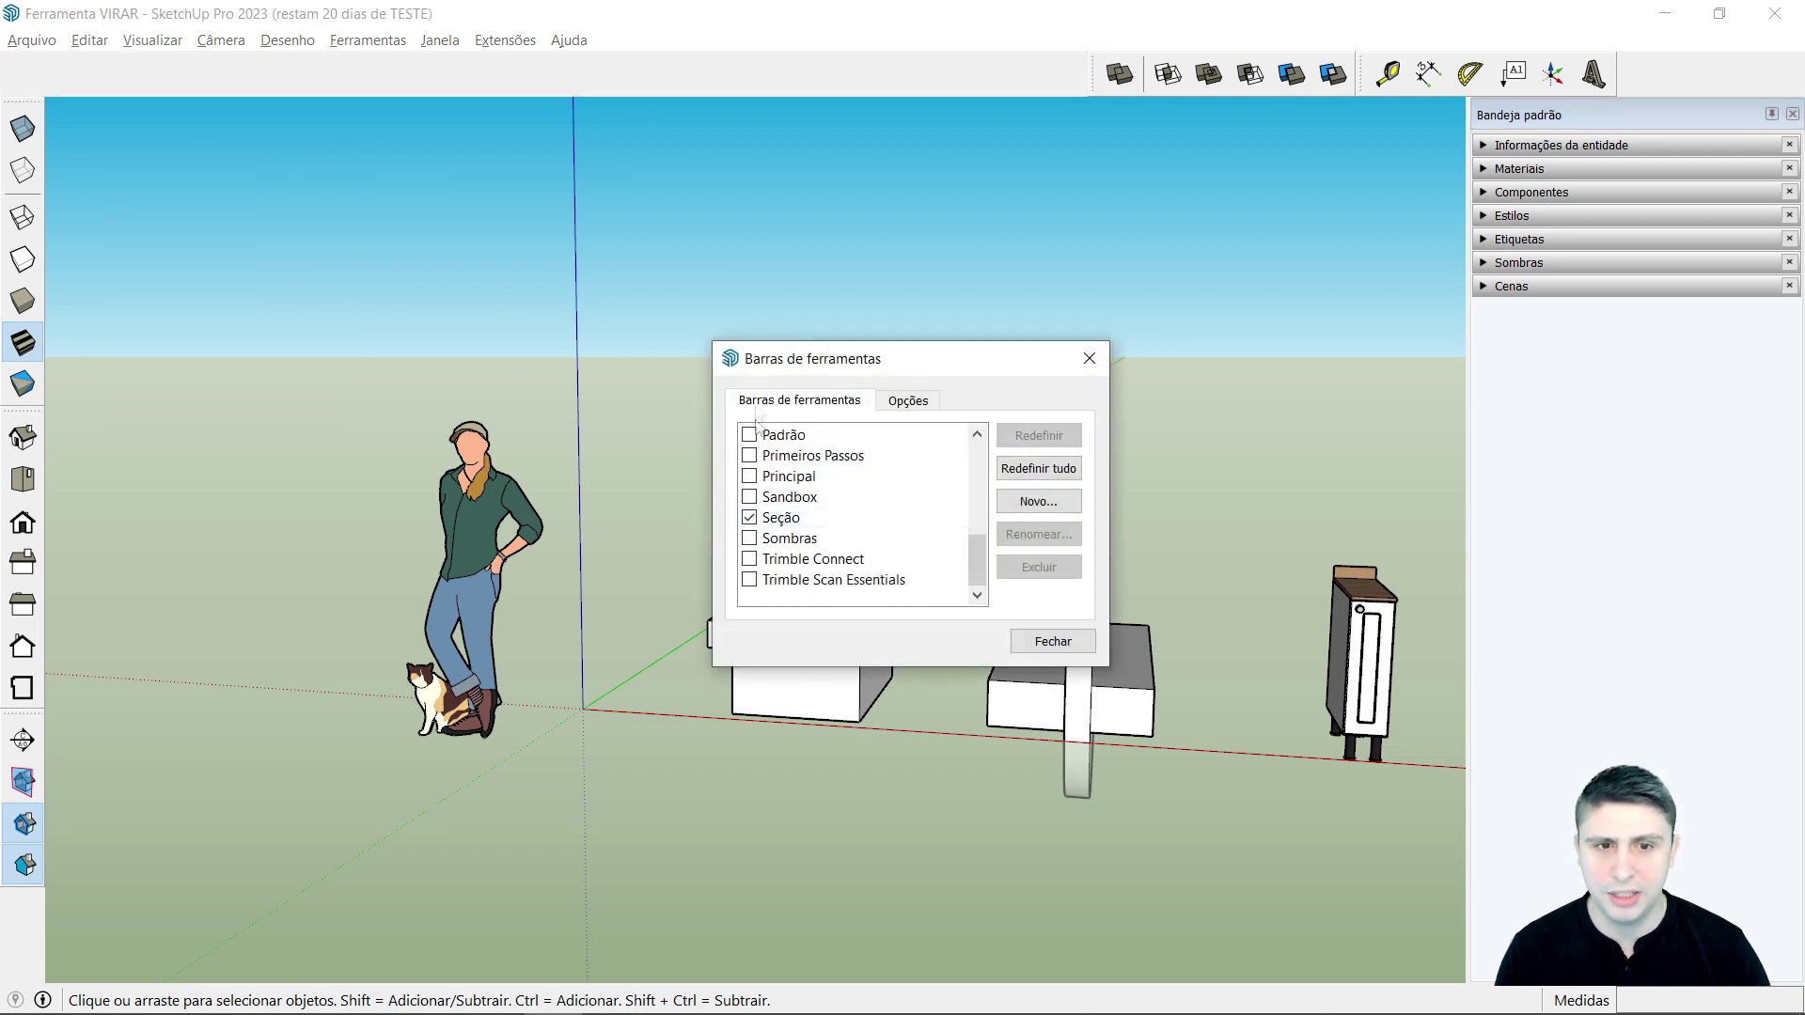
{"action": "left_click", "coordinate": [749, 456]}
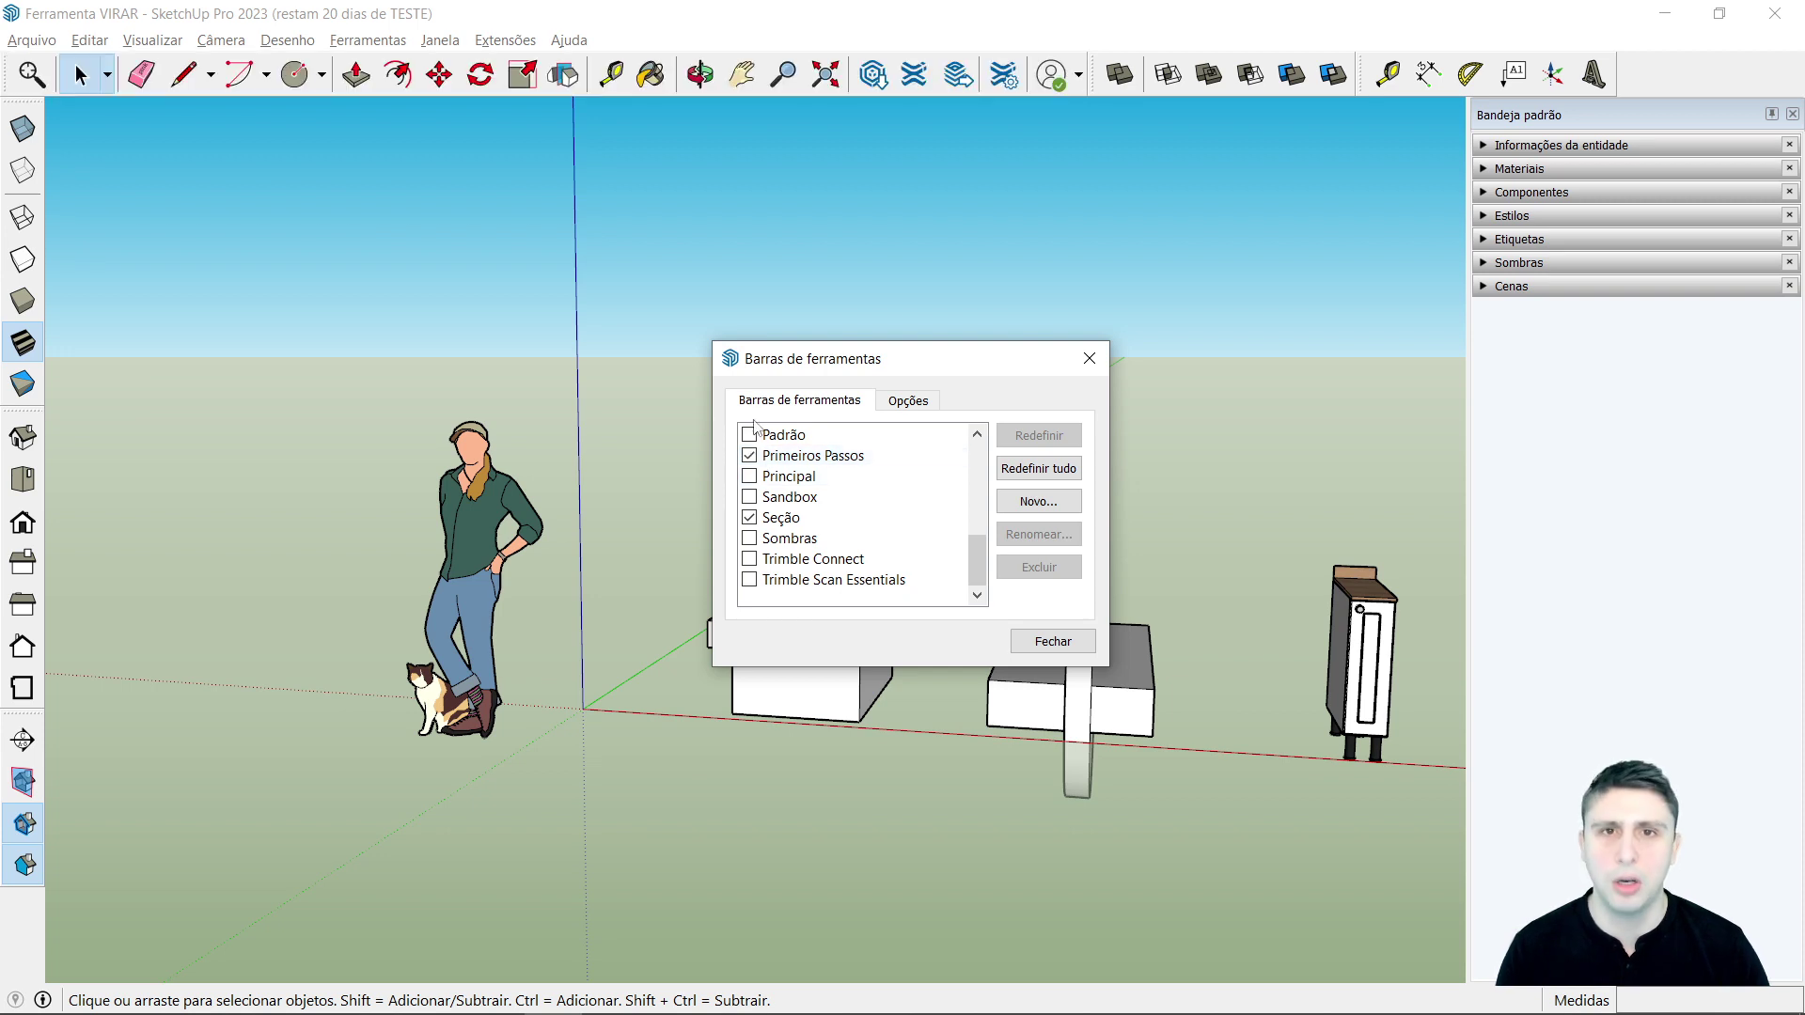
{"action": "left_click", "coordinate": [1052, 641]}
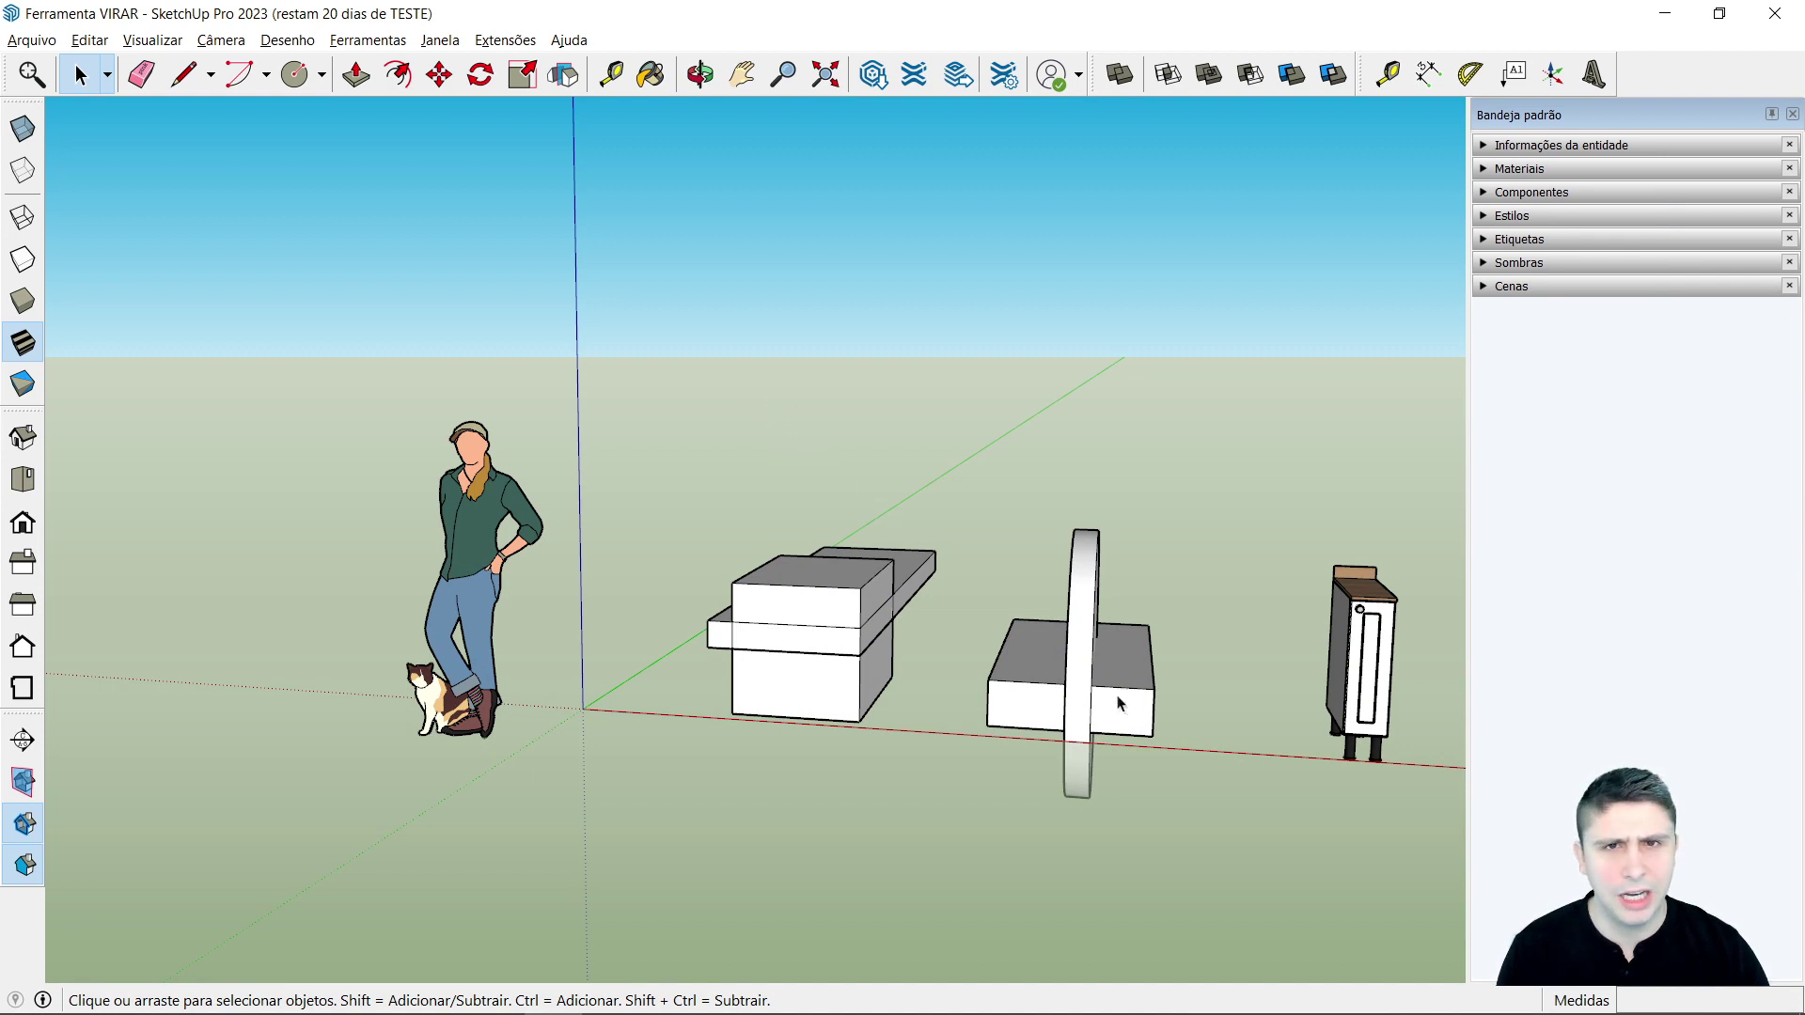
Step: Select the woman-and-cat figure, then the cabinet, zooming and orbiting around the cabinet
{"action": "left_click", "coordinate": [492, 578]}
{"action": "scroll", "coordinate": [493, 578], "scroll_direction": "up", "scroll_amount": 3}
{"action": "scroll", "coordinate": [492, 578], "scroll_direction": "down", "scroll_amount": 2}
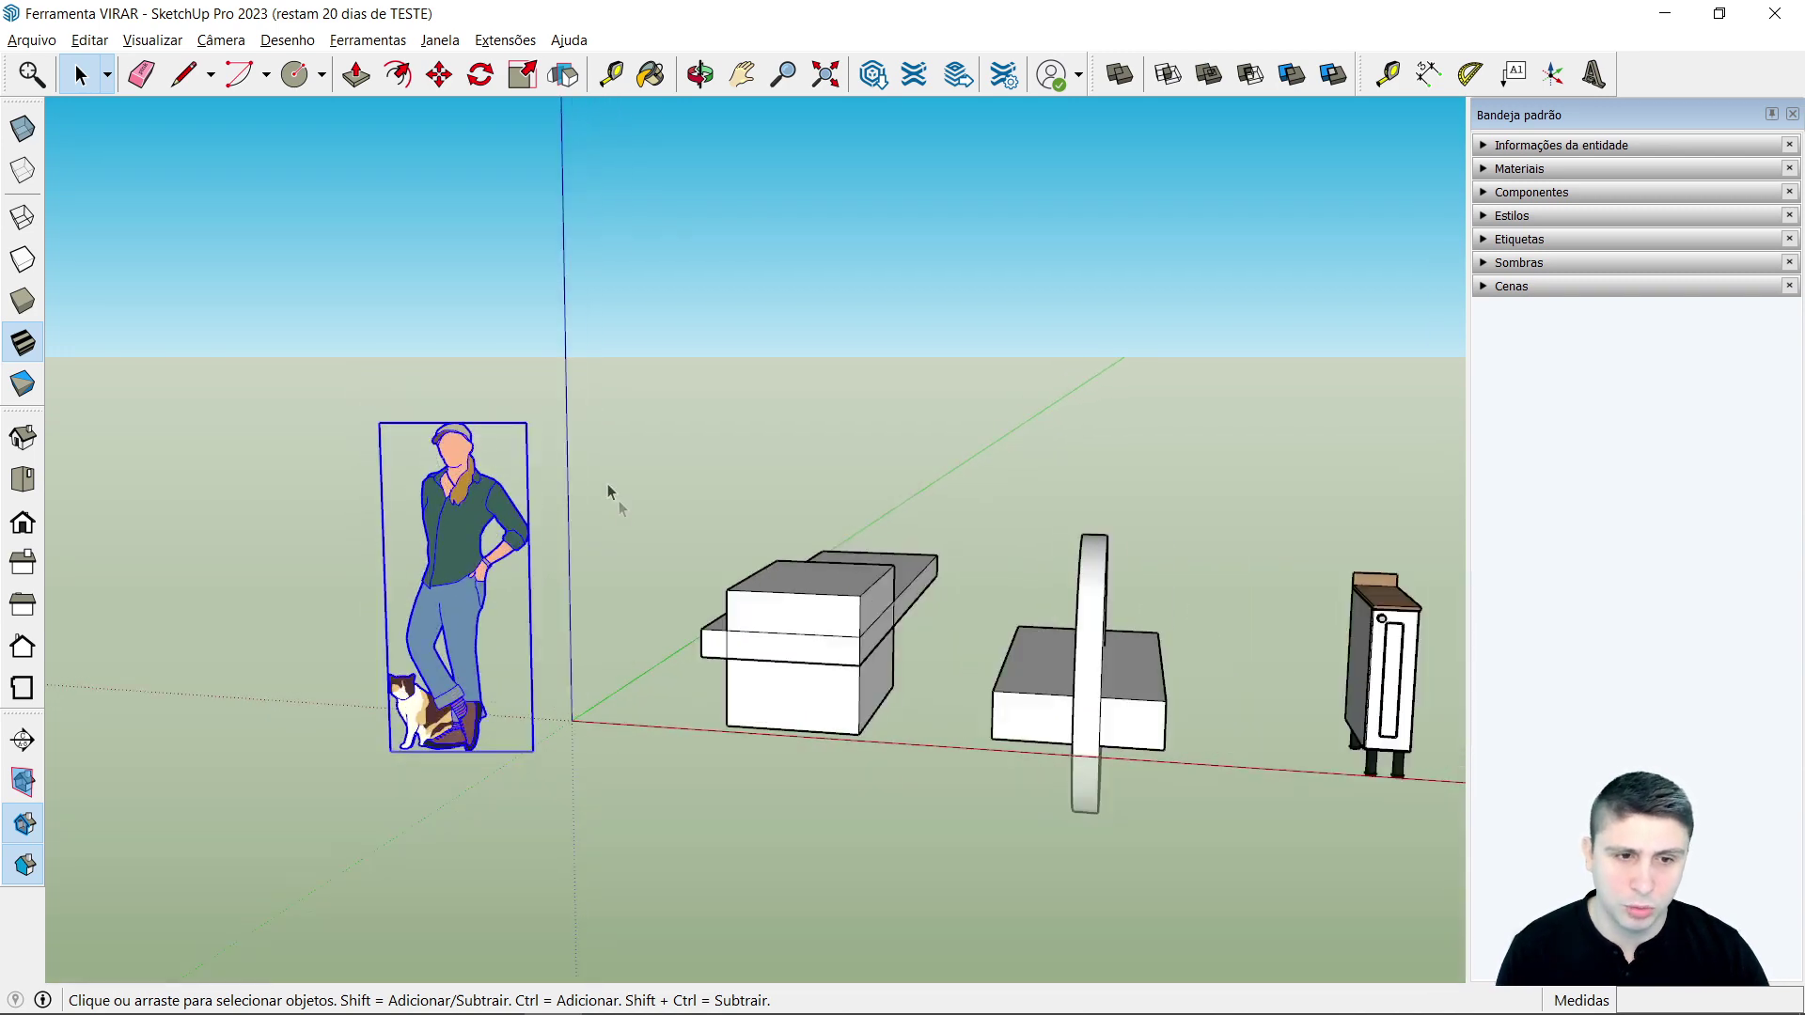
{"action": "scroll", "coordinate": [592, 705], "scroll_direction": "down", "scroll_amount": 1}
{"action": "scroll", "coordinate": [1241, 677], "scroll_direction": "up", "scroll_amount": 1}
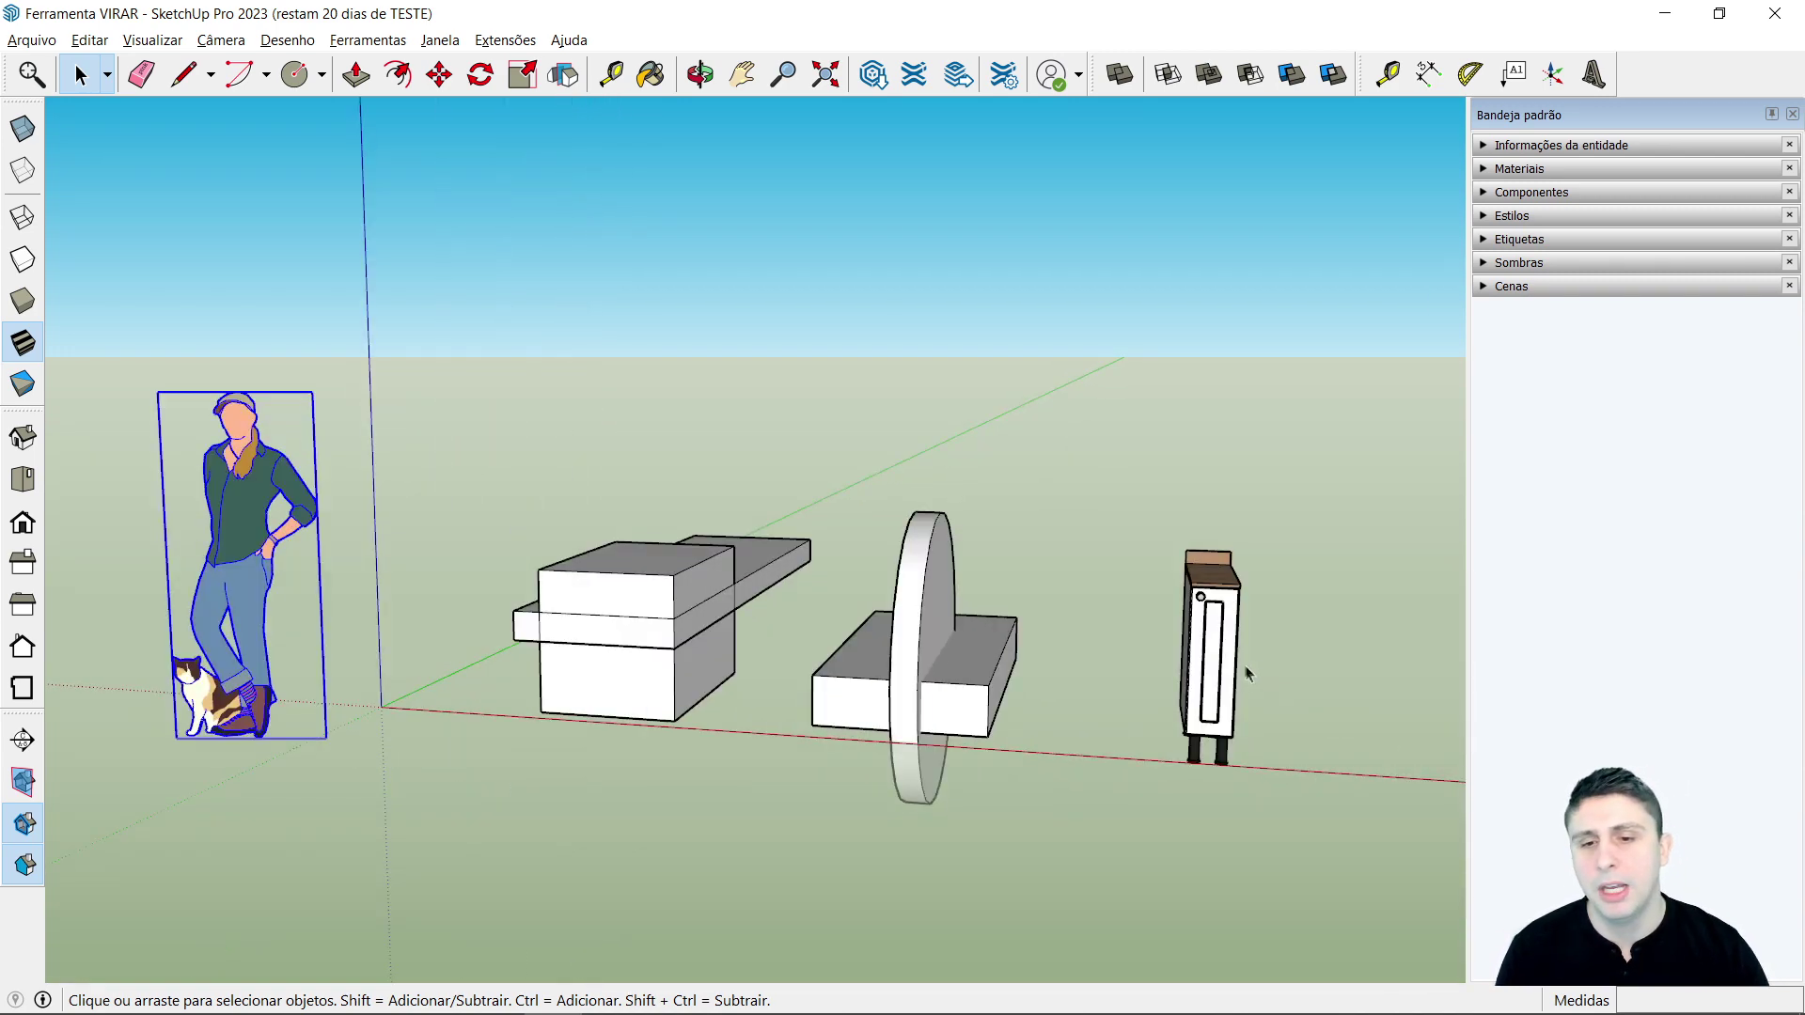
{"action": "scroll", "coordinate": [1242, 658], "scroll_direction": "up", "scroll_amount": 3}
{"action": "left_click", "coordinate": [1211, 622]}
{"action": "mouse_move", "coordinate": [1313, 705]}
{"action": "middle_mouse_down"}
{"action": "mouse_move", "coordinate": [1096, 753]}
{"action": "mouse_move", "coordinate": [1040, 723]}
{"action": "mouse_move", "coordinate": [1072, 724]}
{"action": "mouse_move", "coordinate": [1008, 712]}
{"action": "middle_mouse_up"}
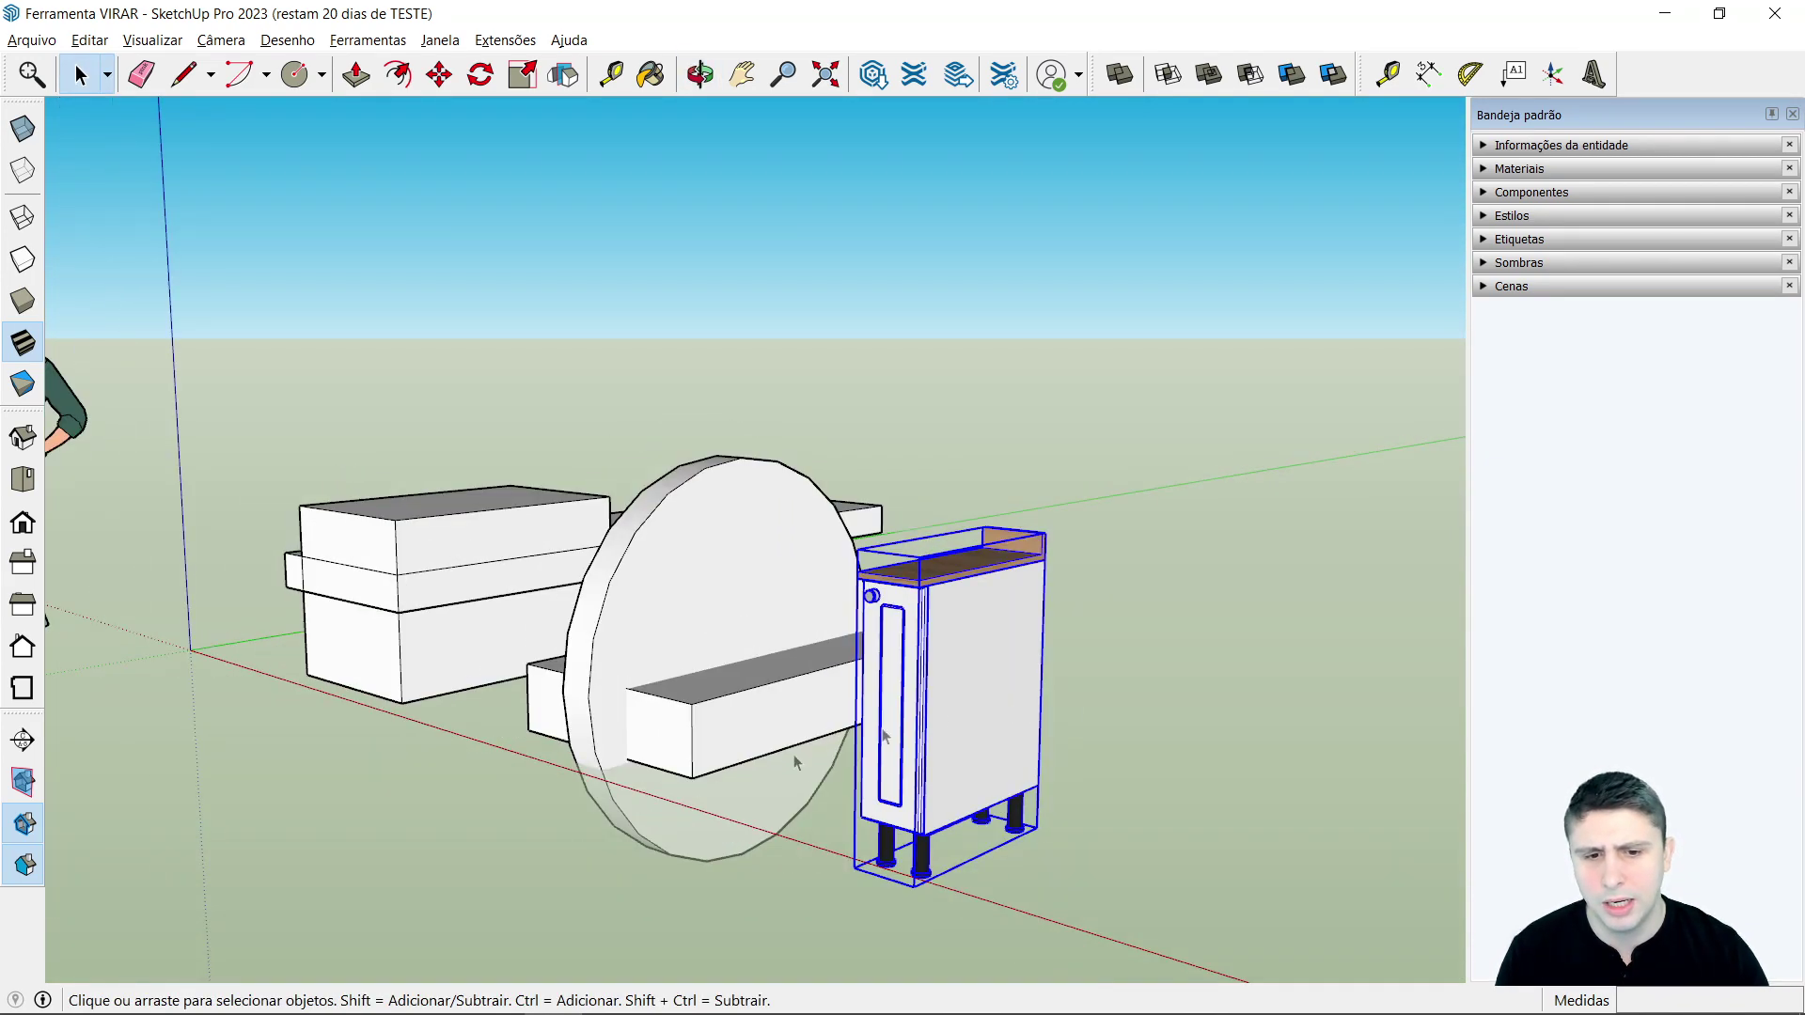
{"action": "left_click", "coordinate": [1216, 731]}
Step: Orbit to a wider frontal view, select the disc, then end zoomed on the figure
{"action": "scroll", "coordinate": [1222, 714], "scroll_direction": "down", "scroll_amount": 5}
{"action": "mouse_move", "coordinate": [1261, 705]}
{"action": "middle_mouse_down"}
{"action": "mouse_move", "coordinate": [709, 749]}
{"action": "mouse_move", "coordinate": [959, 842]}
{"action": "mouse_move", "coordinate": [971, 711]}
{"action": "middle_mouse_up"}
{"action": "scroll", "coordinate": [971, 712], "scroll_direction": "up", "scroll_amount": 2}
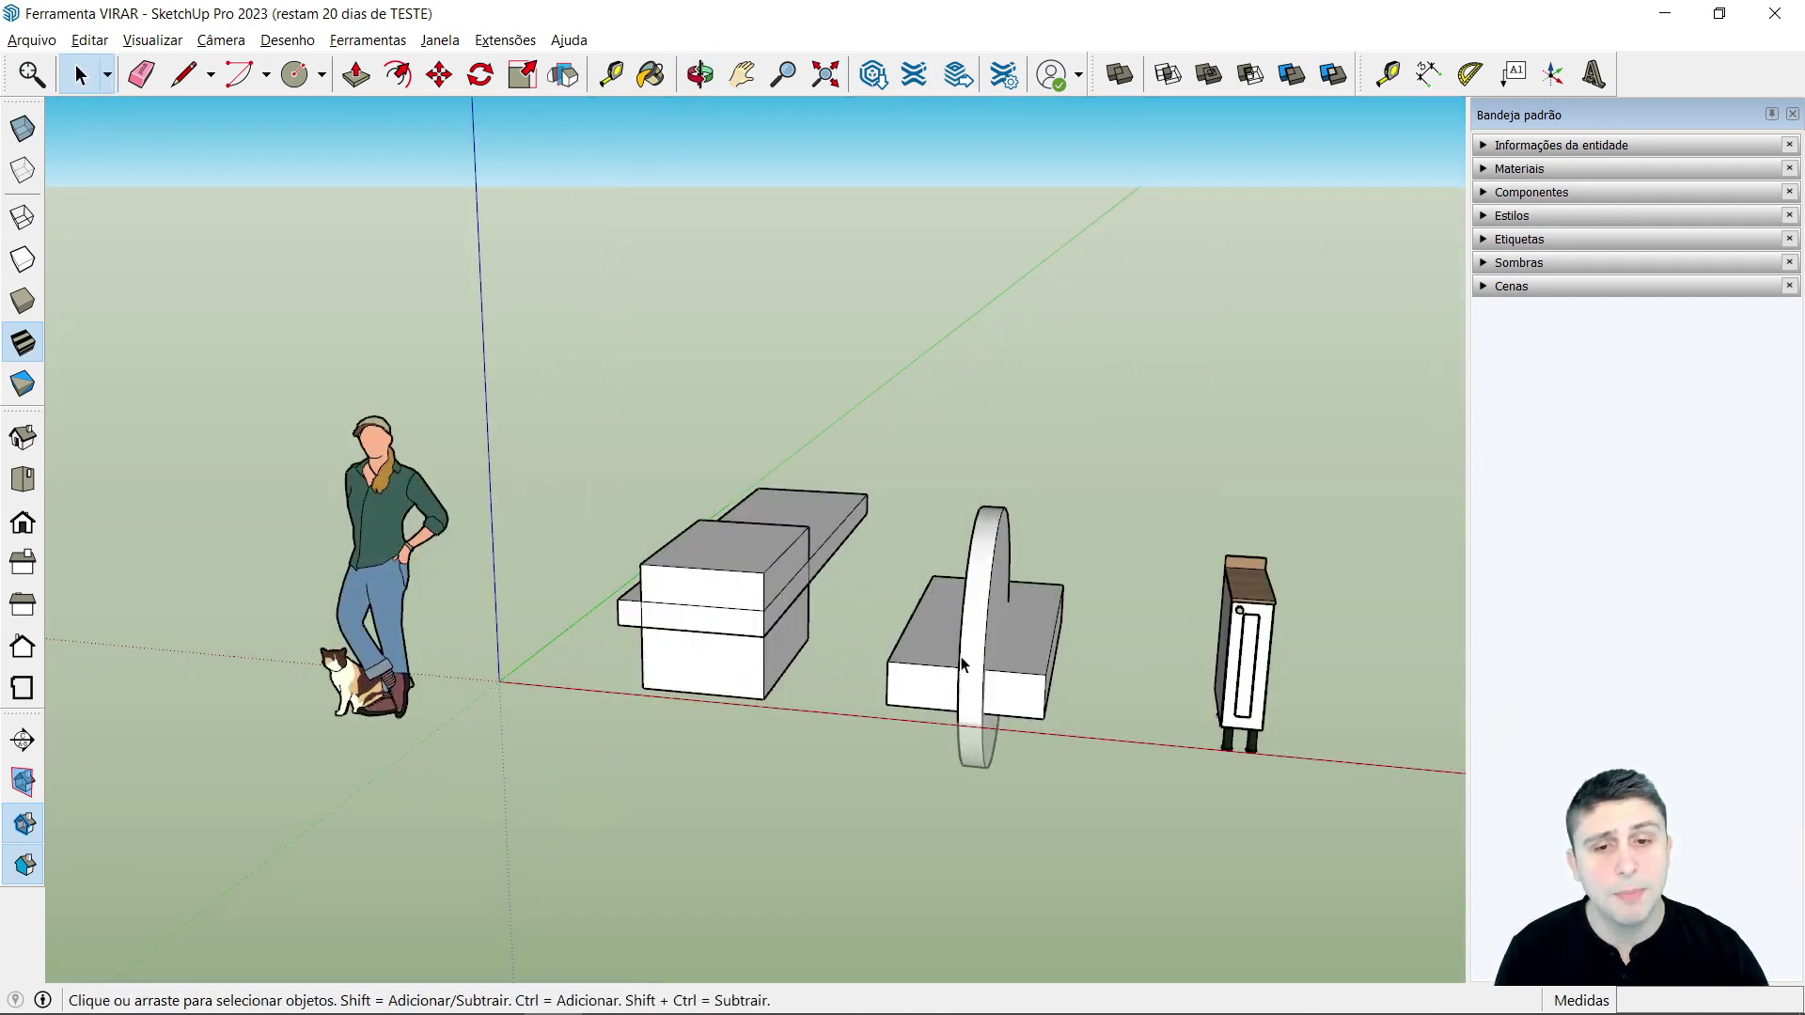
{"action": "left_click", "coordinate": [963, 664]}
{"action": "left_click", "coordinate": [743, 751]}
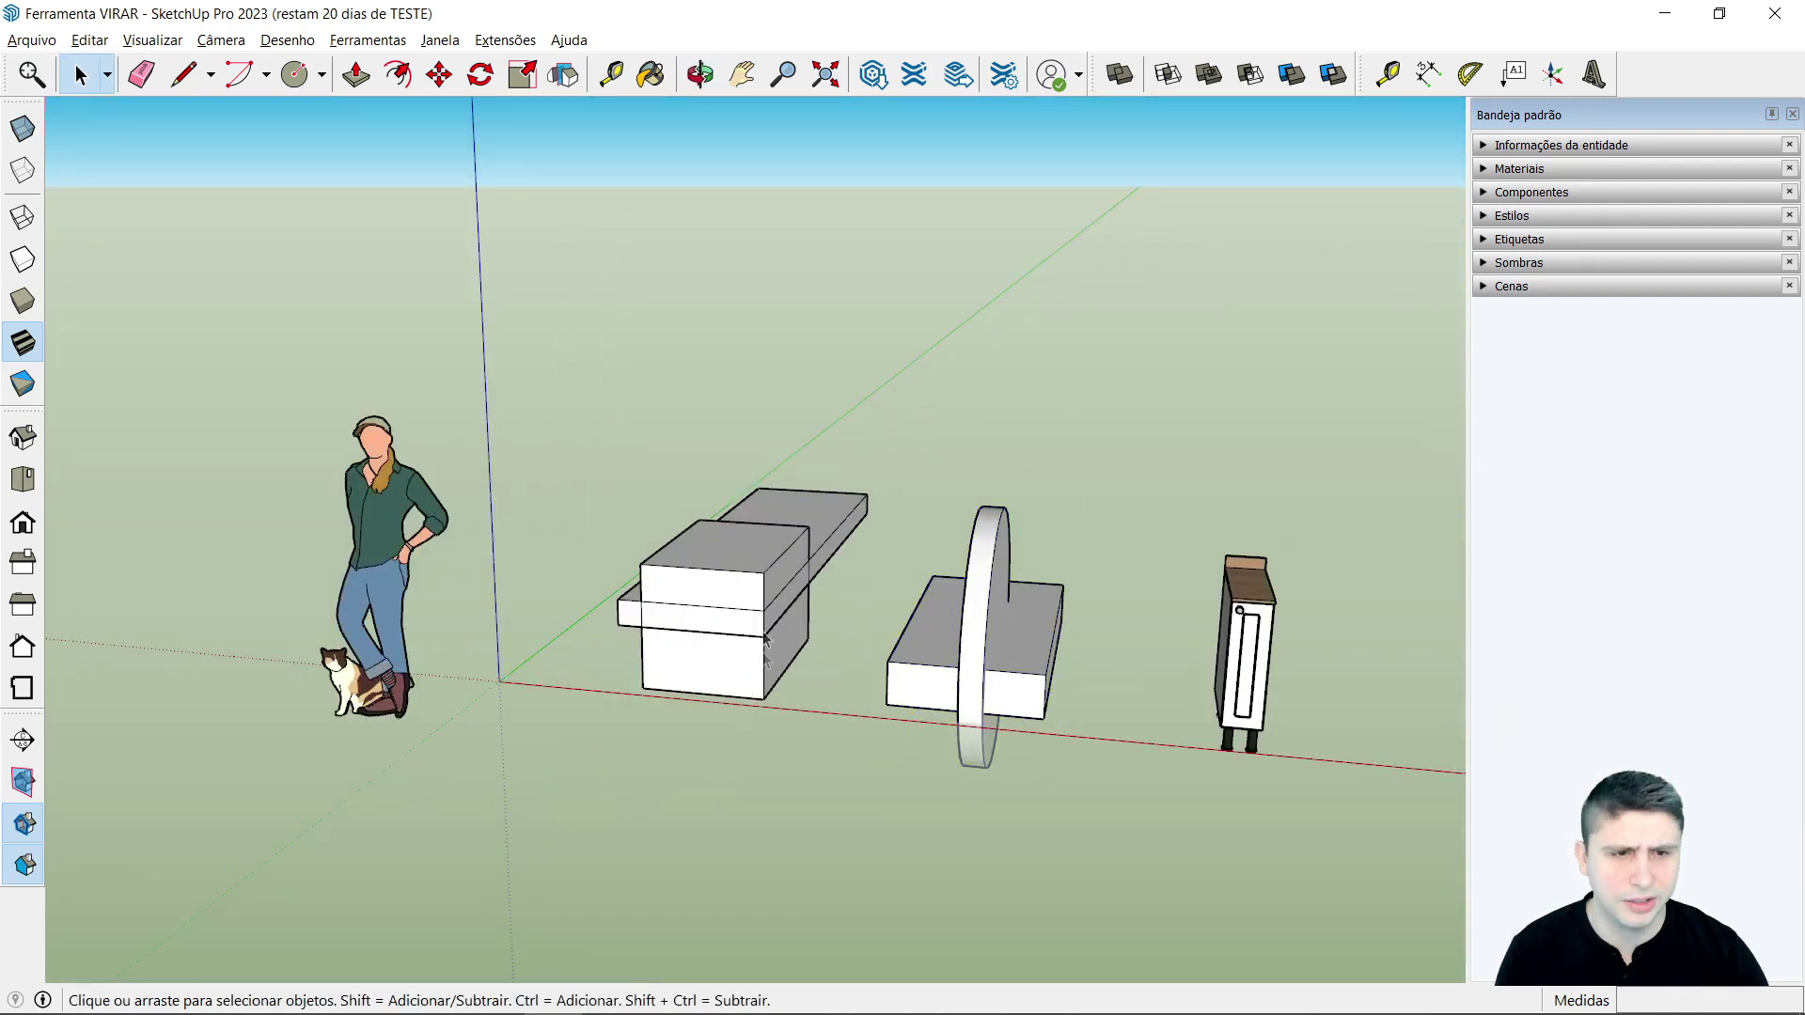
{"action": "scroll", "coordinate": [827, 592], "scroll_direction": "down", "scroll_amount": 3}
{"action": "scroll", "coordinate": [686, 677], "scroll_direction": "up", "scroll_amount": 2}
{"action": "mouse_move", "coordinate": [686, 678]}
{"action": "middle_mouse_down"}
{"action": "mouse_move", "coordinate": [696, 644]}
{"action": "mouse_move", "coordinate": [717, 685]}
{"action": "mouse_move", "coordinate": [696, 737]}
{"action": "middle_mouse_up"}
{"action": "scroll", "coordinate": [526, 611], "scroll_direction": "up", "scroll_amount": 2}
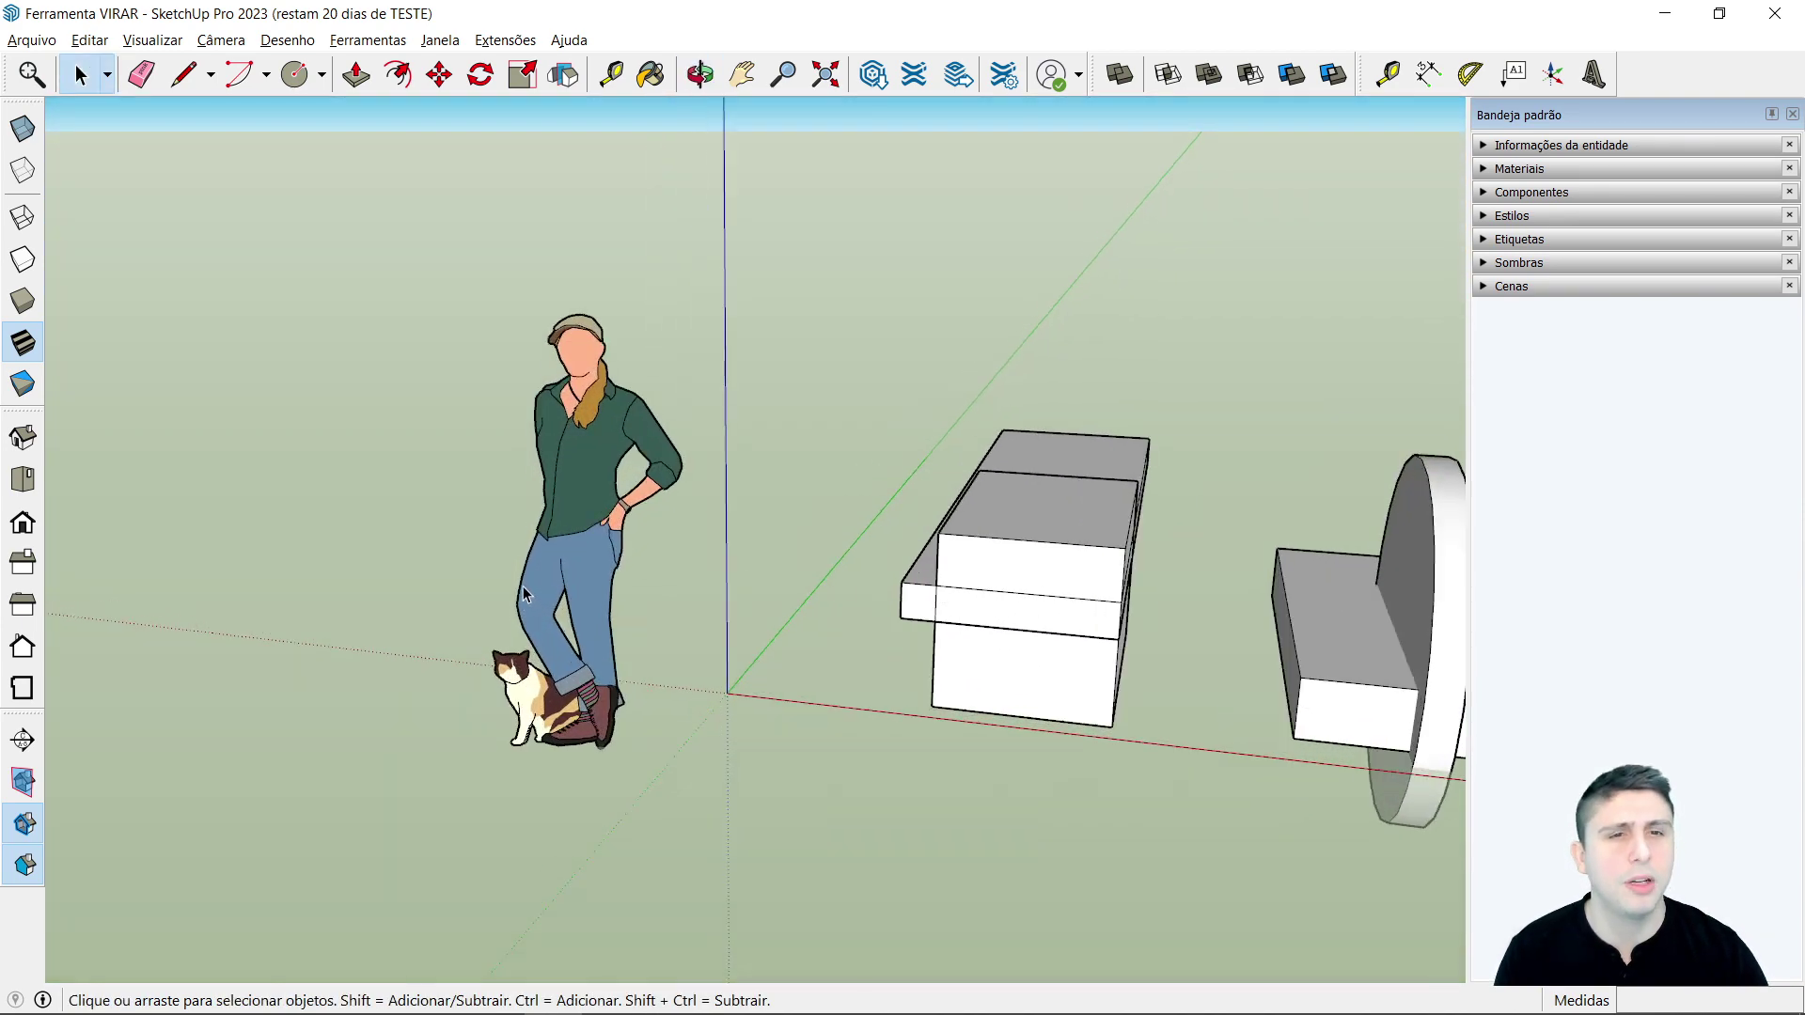
Step: Select the figure and flip it upside down across the blue plane, then back upright
{"action": "left_click", "coordinate": [583, 489]}
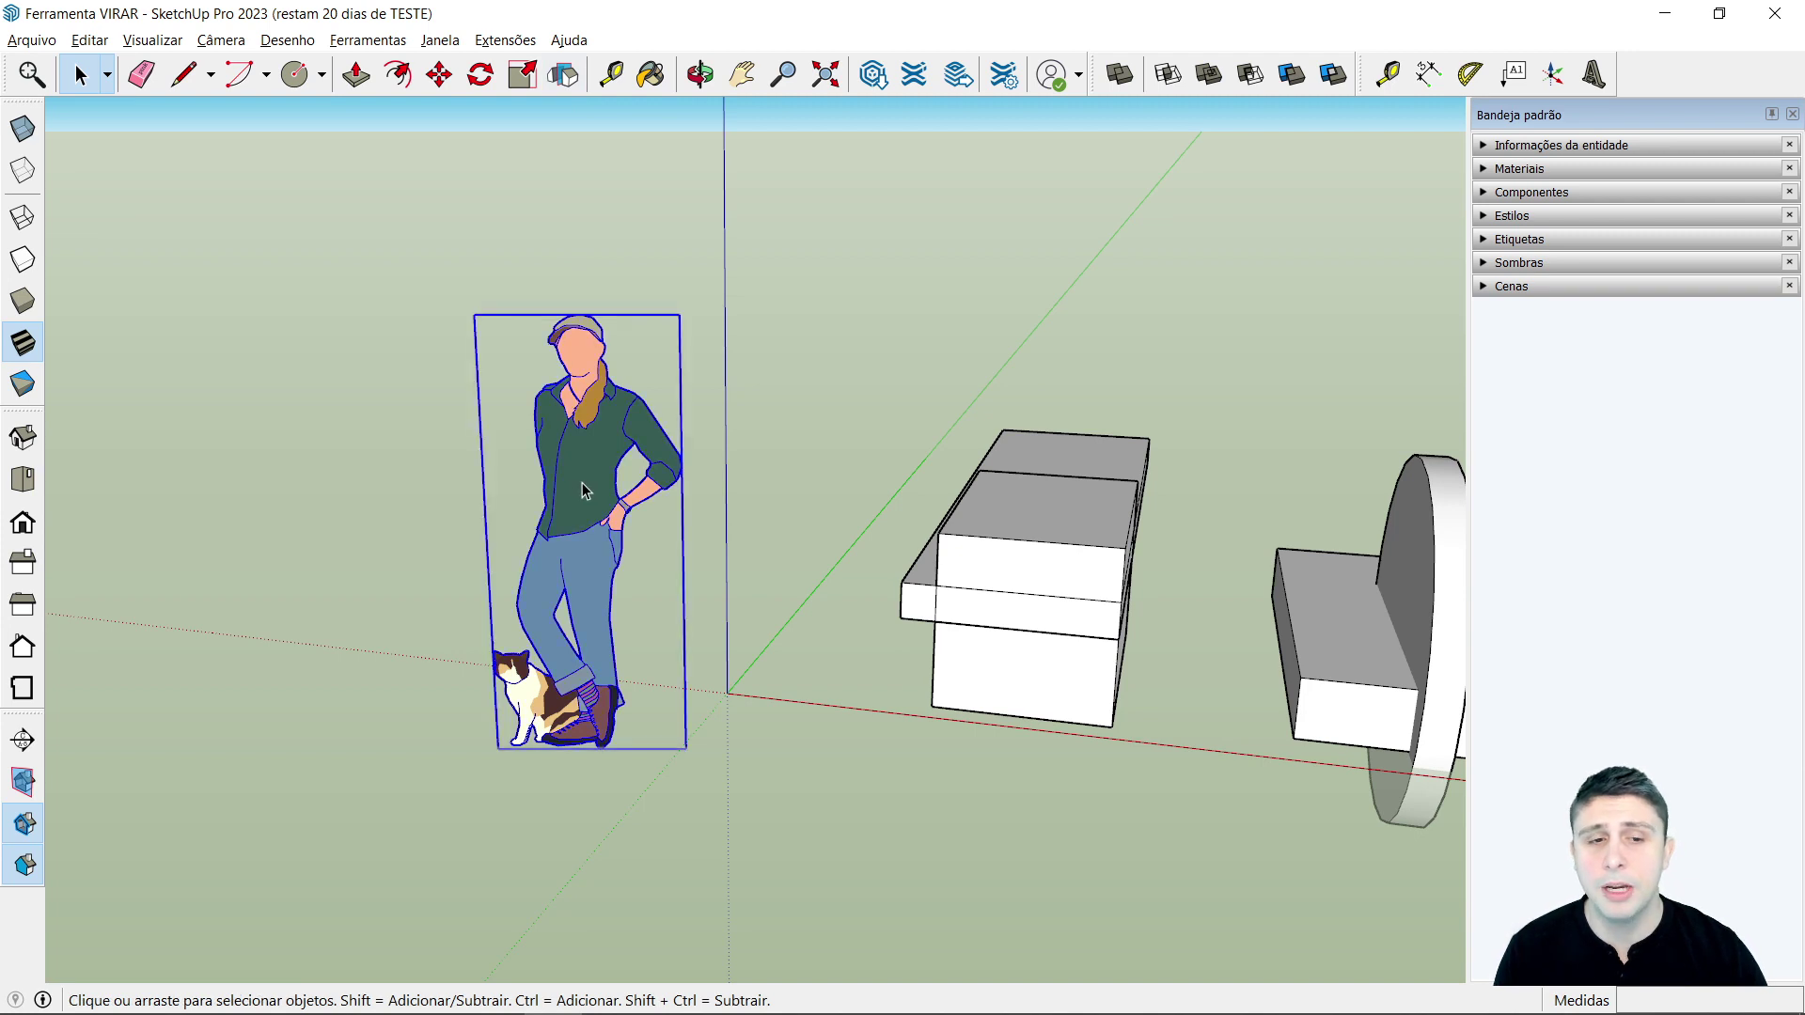
{"action": "left_click", "coordinate": [563, 75]}
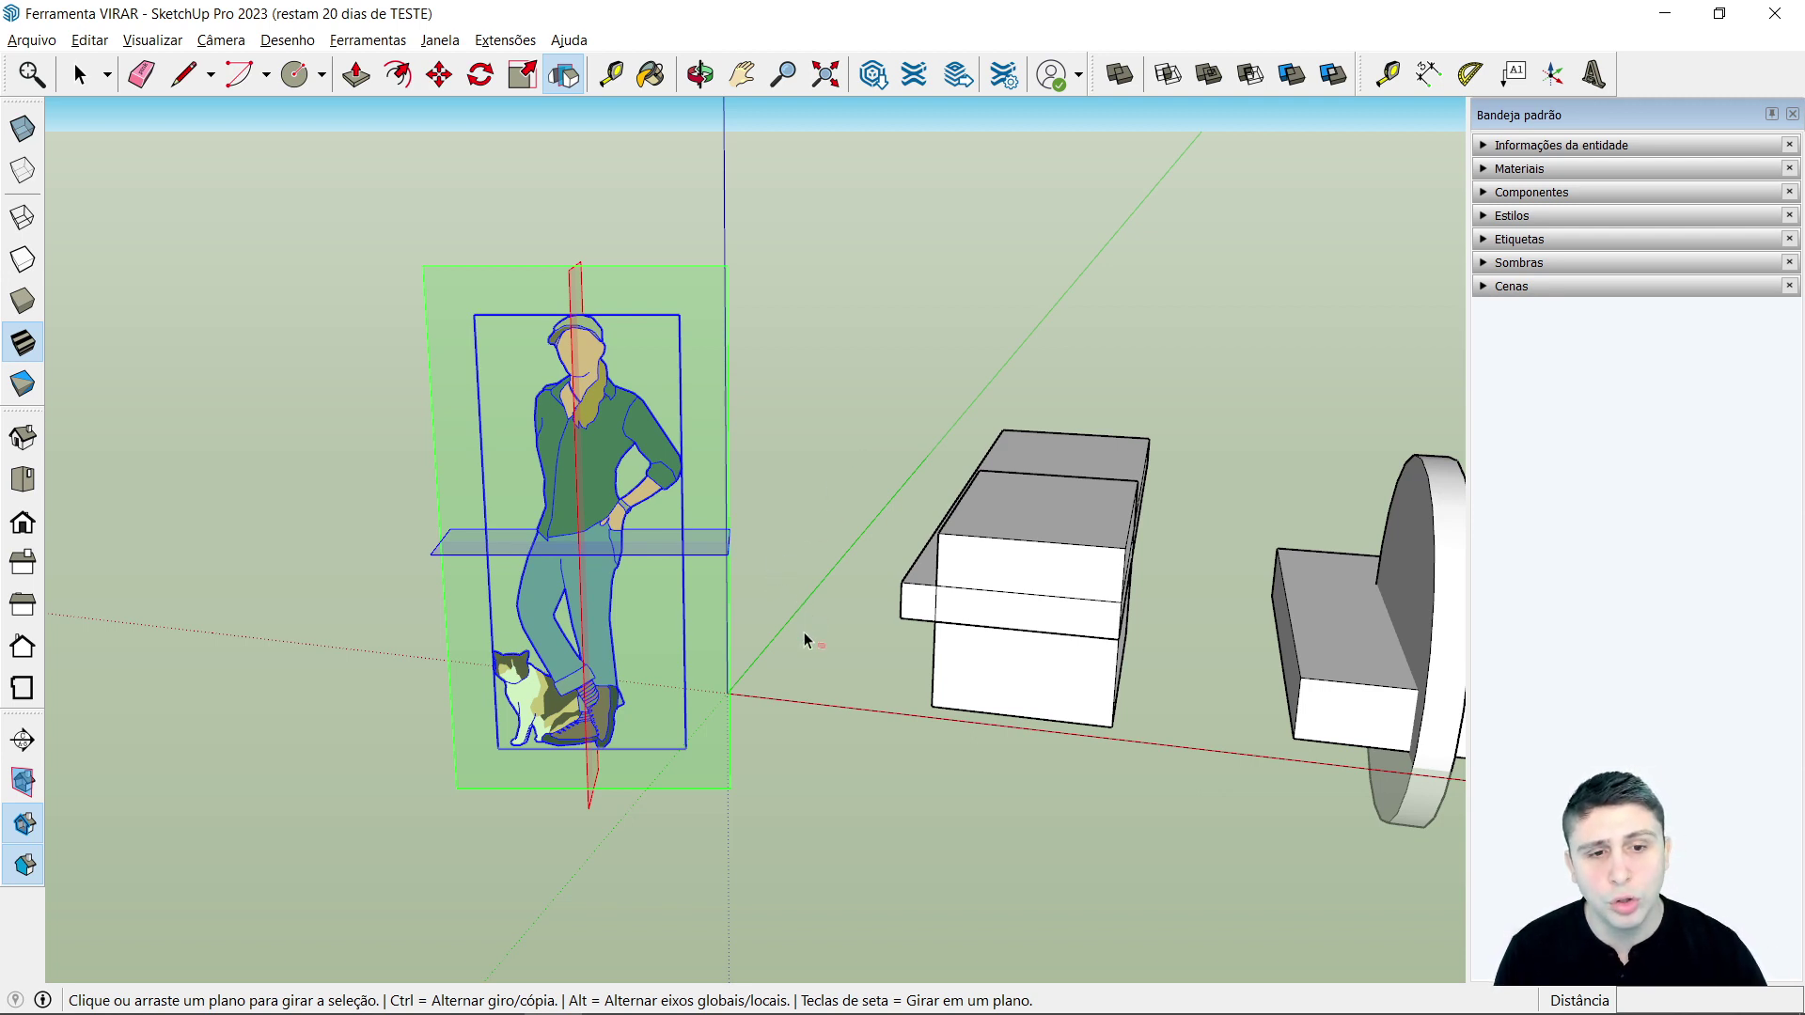
{"action": "left_click", "coordinate": [691, 555]}
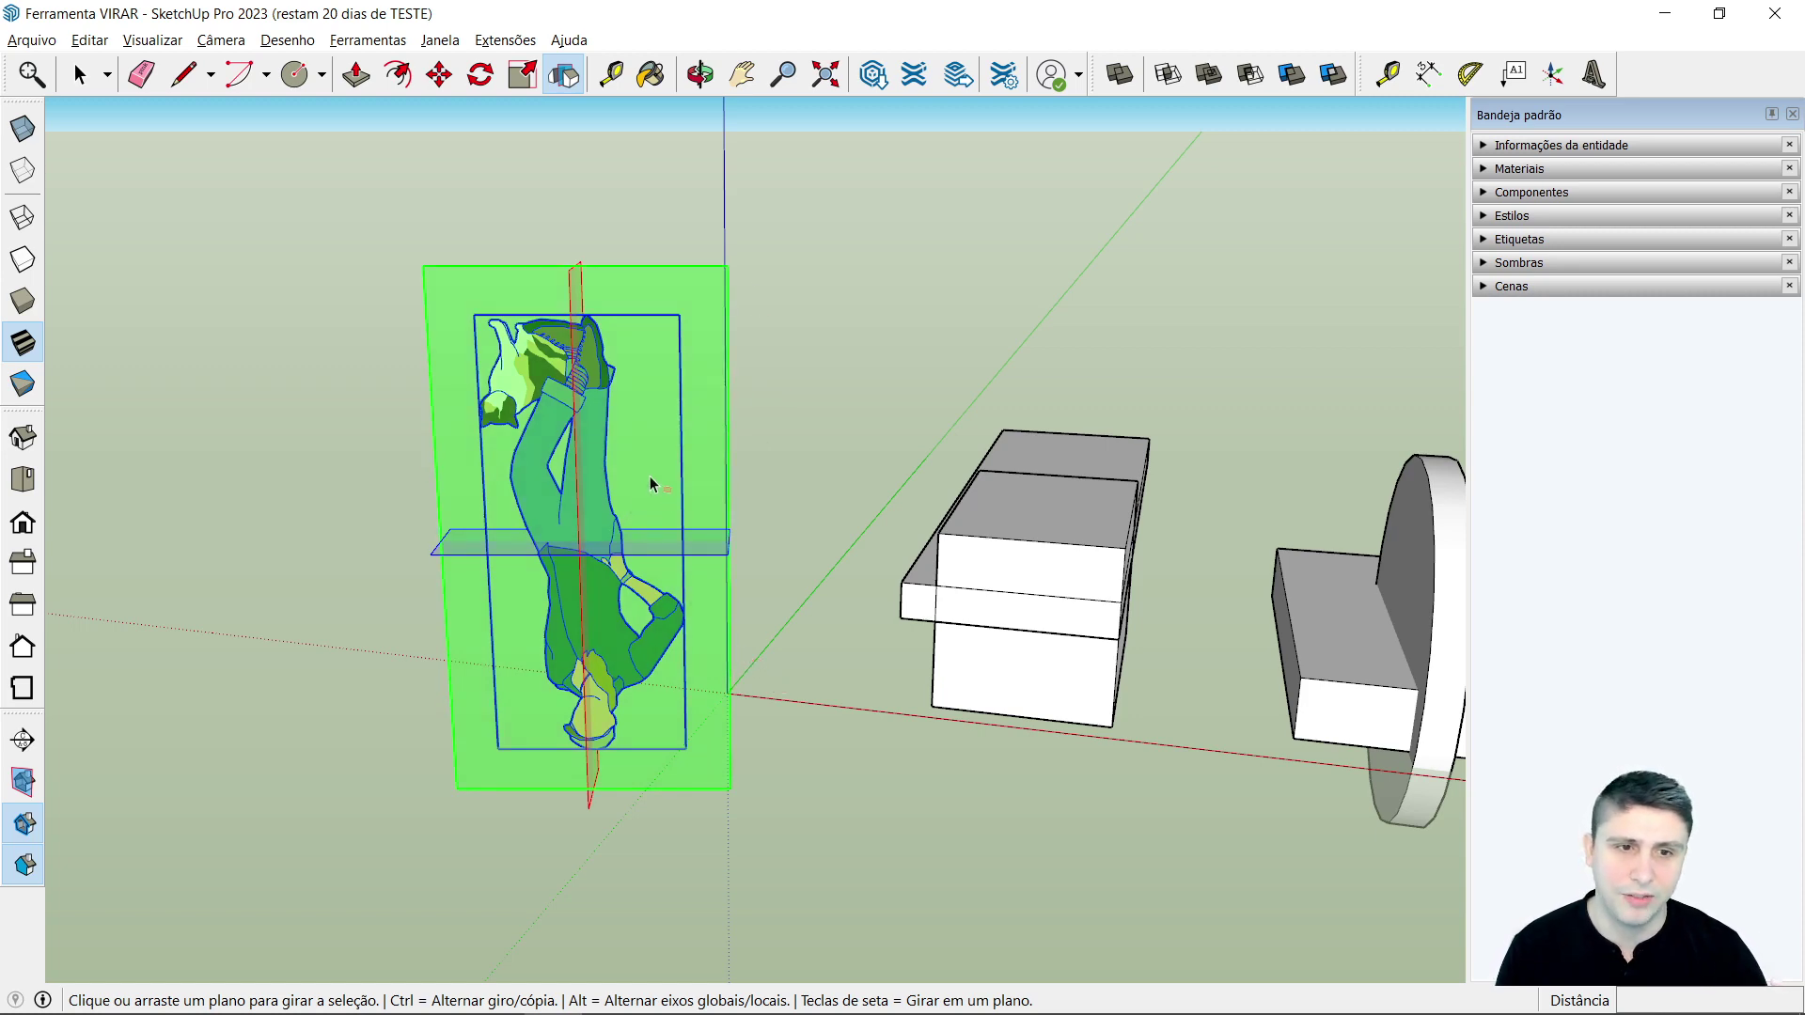
{"action": "mouse_move", "coordinate": [791, 672]}
{"action": "middle_mouse_down"}
{"action": "mouse_move", "coordinate": [816, 575]}
{"action": "mouse_move", "coordinate": [809, 612]}
{"action": "mouse_move", "coordinate": [786, 572]}
{"action": "middle_mouse_up"}
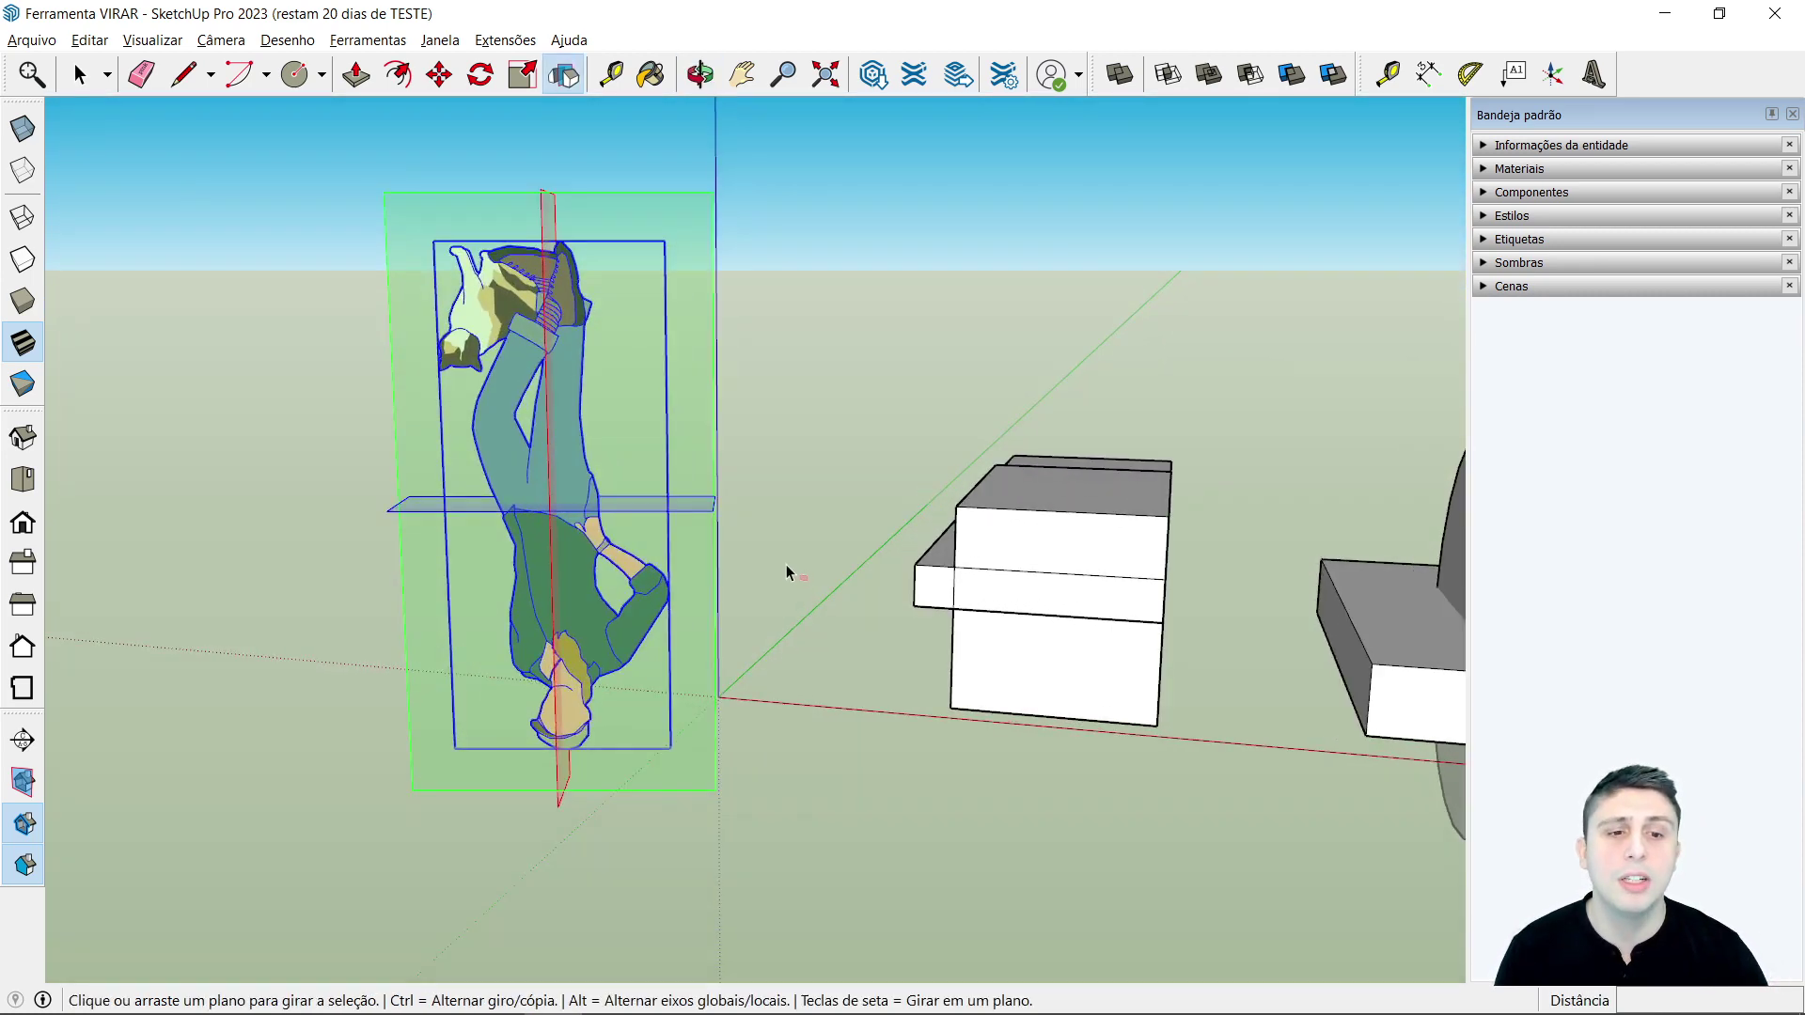
{"action": "left_click", "coordinate": [641, 505]}
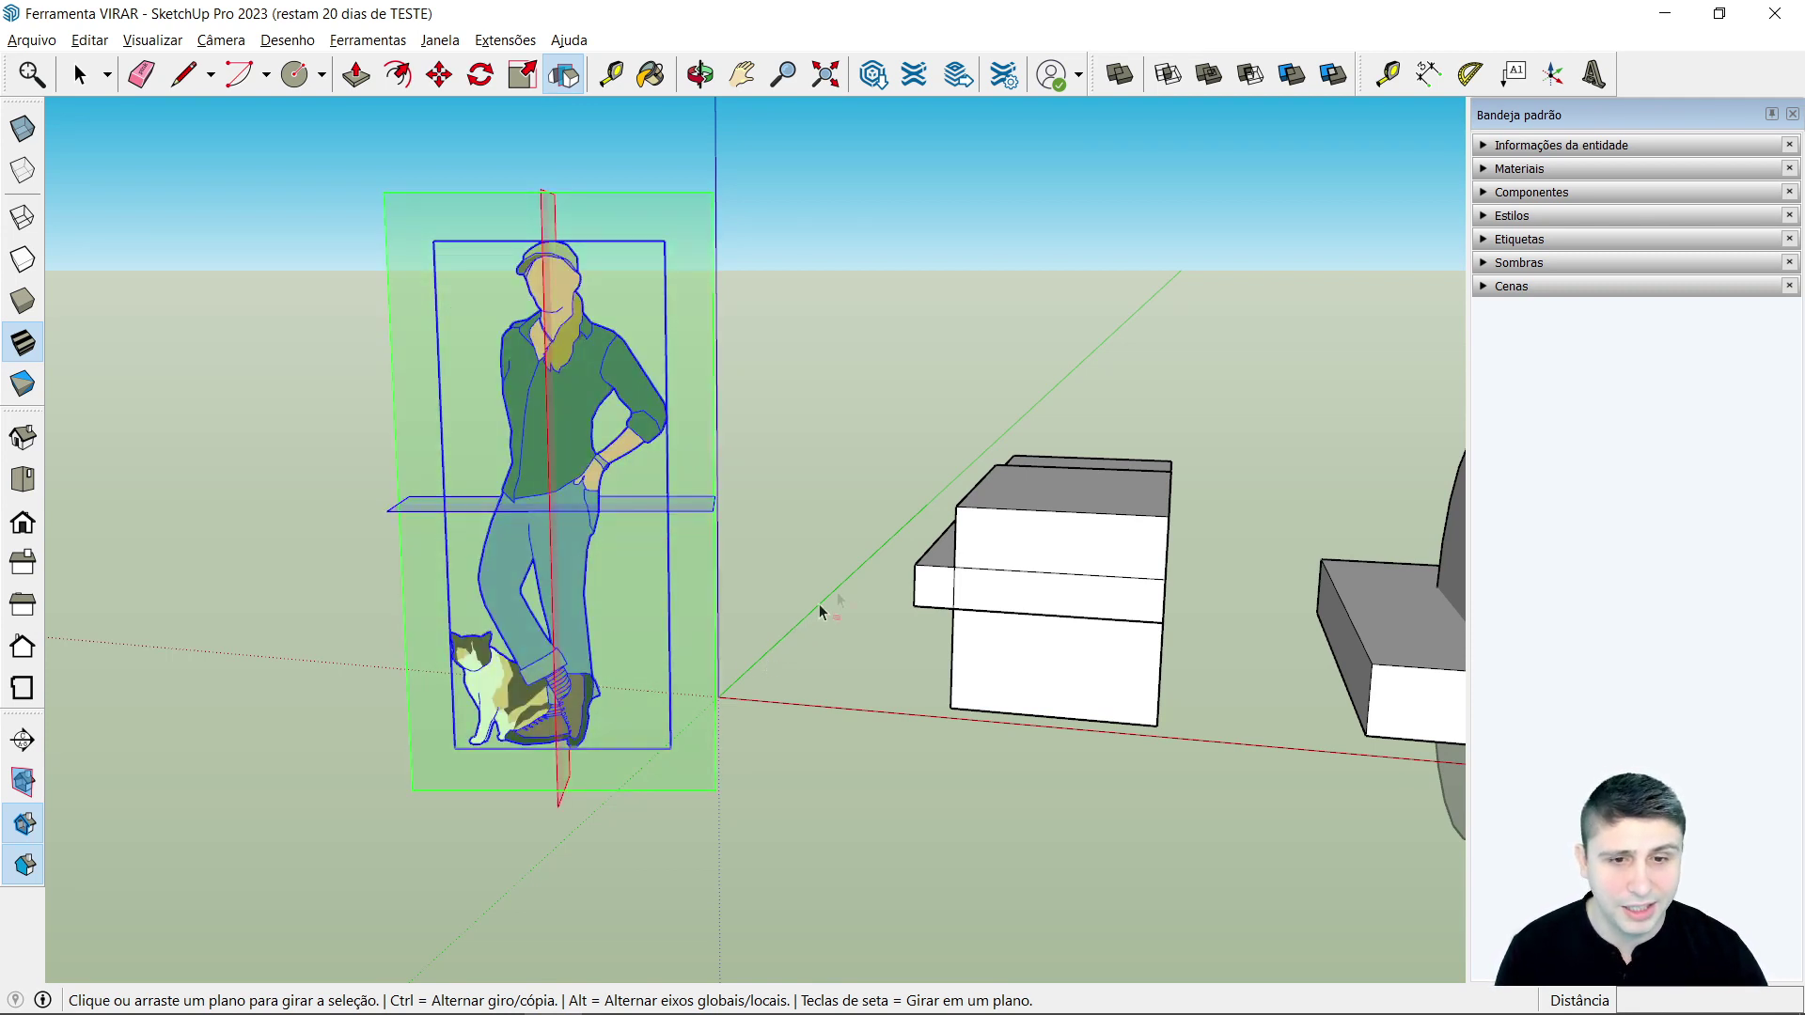
Step: Mirror the figure across the green plane and back, then the red plane and back
{"action": "left_click", "coordinate": [694, 616]}
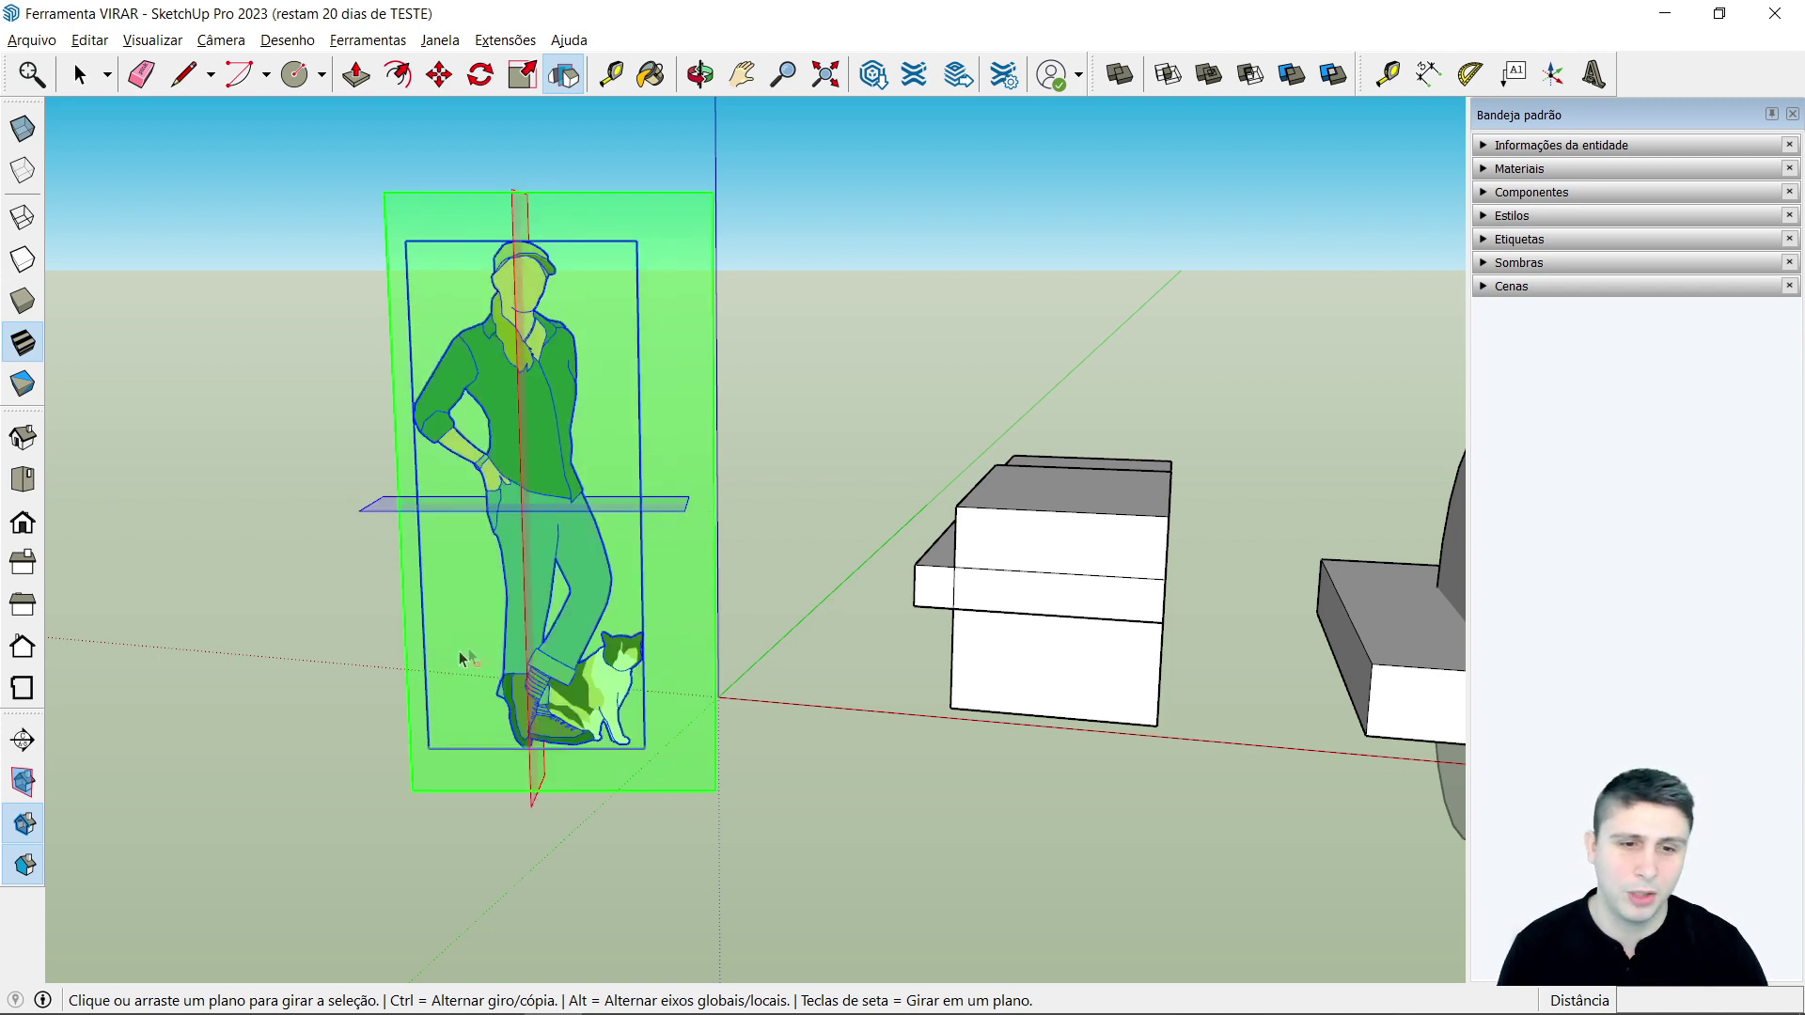
{"action": "mouse_move", "coordinate": [878, 652]}
{"action": "middle_mouse_down"}
{"action": "mouse_move", "coordinate": [919, 809]}
{"action": "mouse_move", "coordinate": [793, 724]}
{"action": "middle_mouse_up"}
{"action": "left_click", "coordinate": [741, 655]}
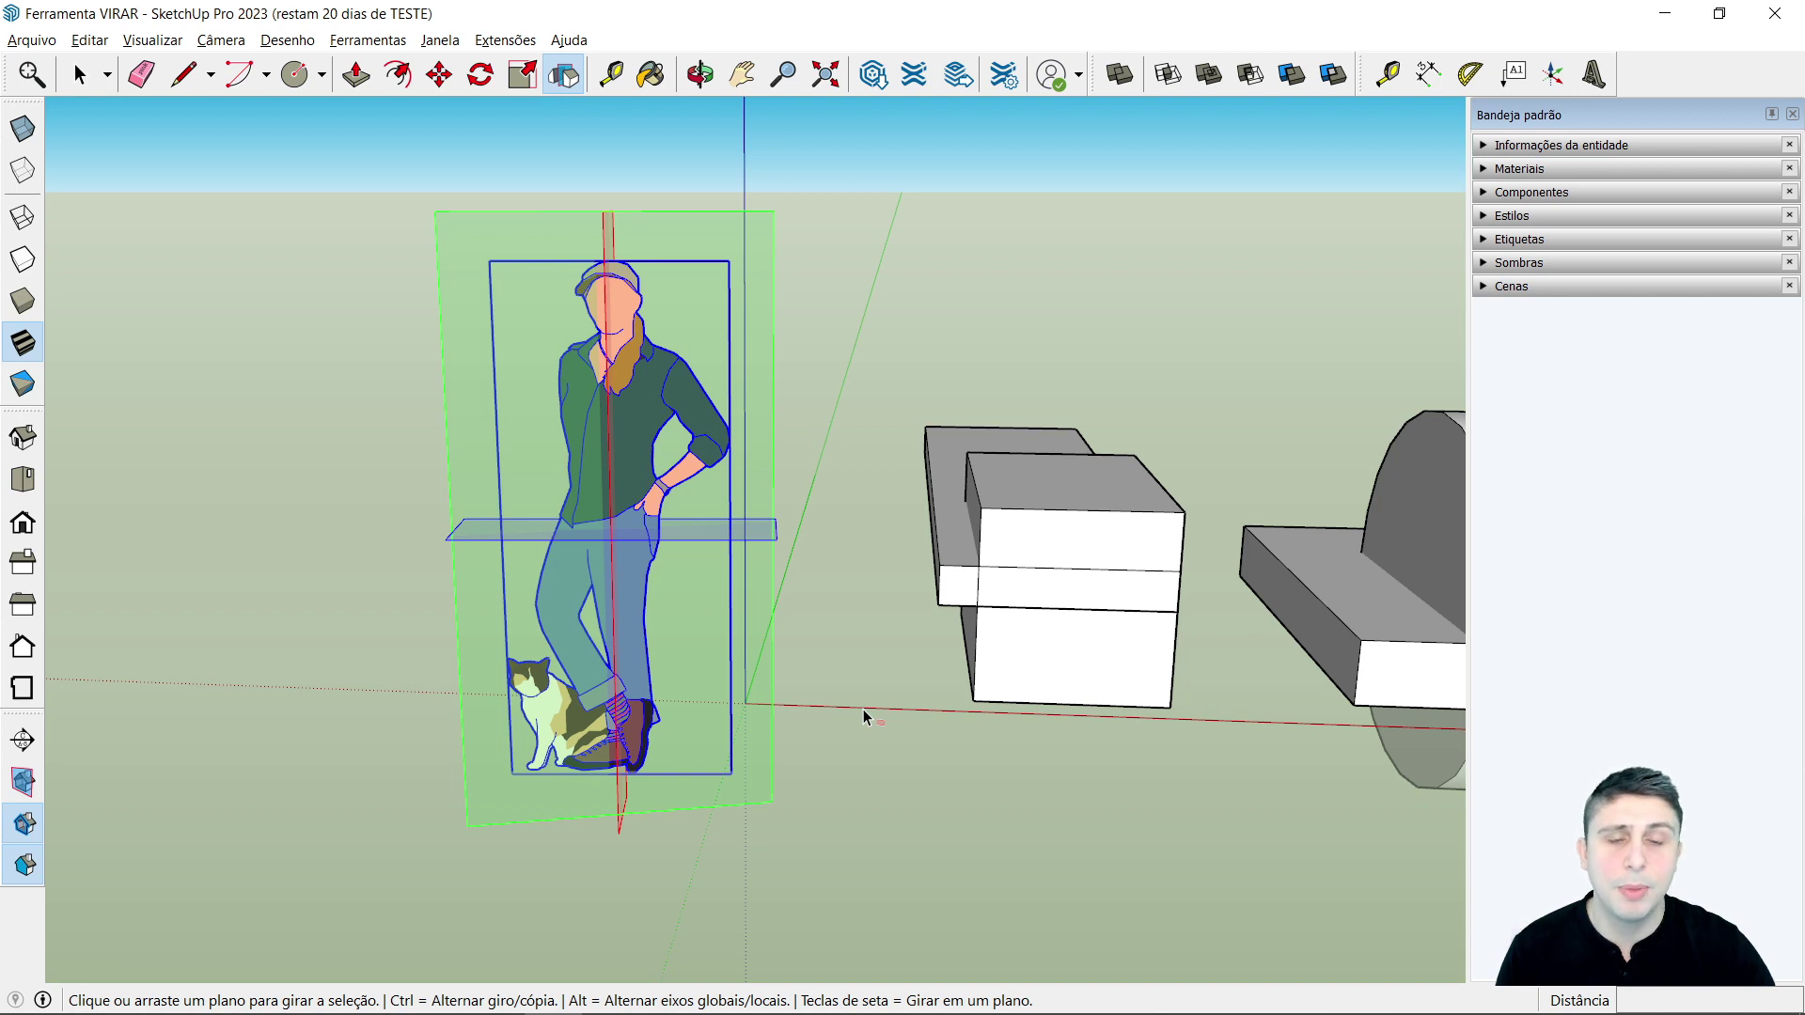
{"action": "left_click", "coordinate": [611, 599]}
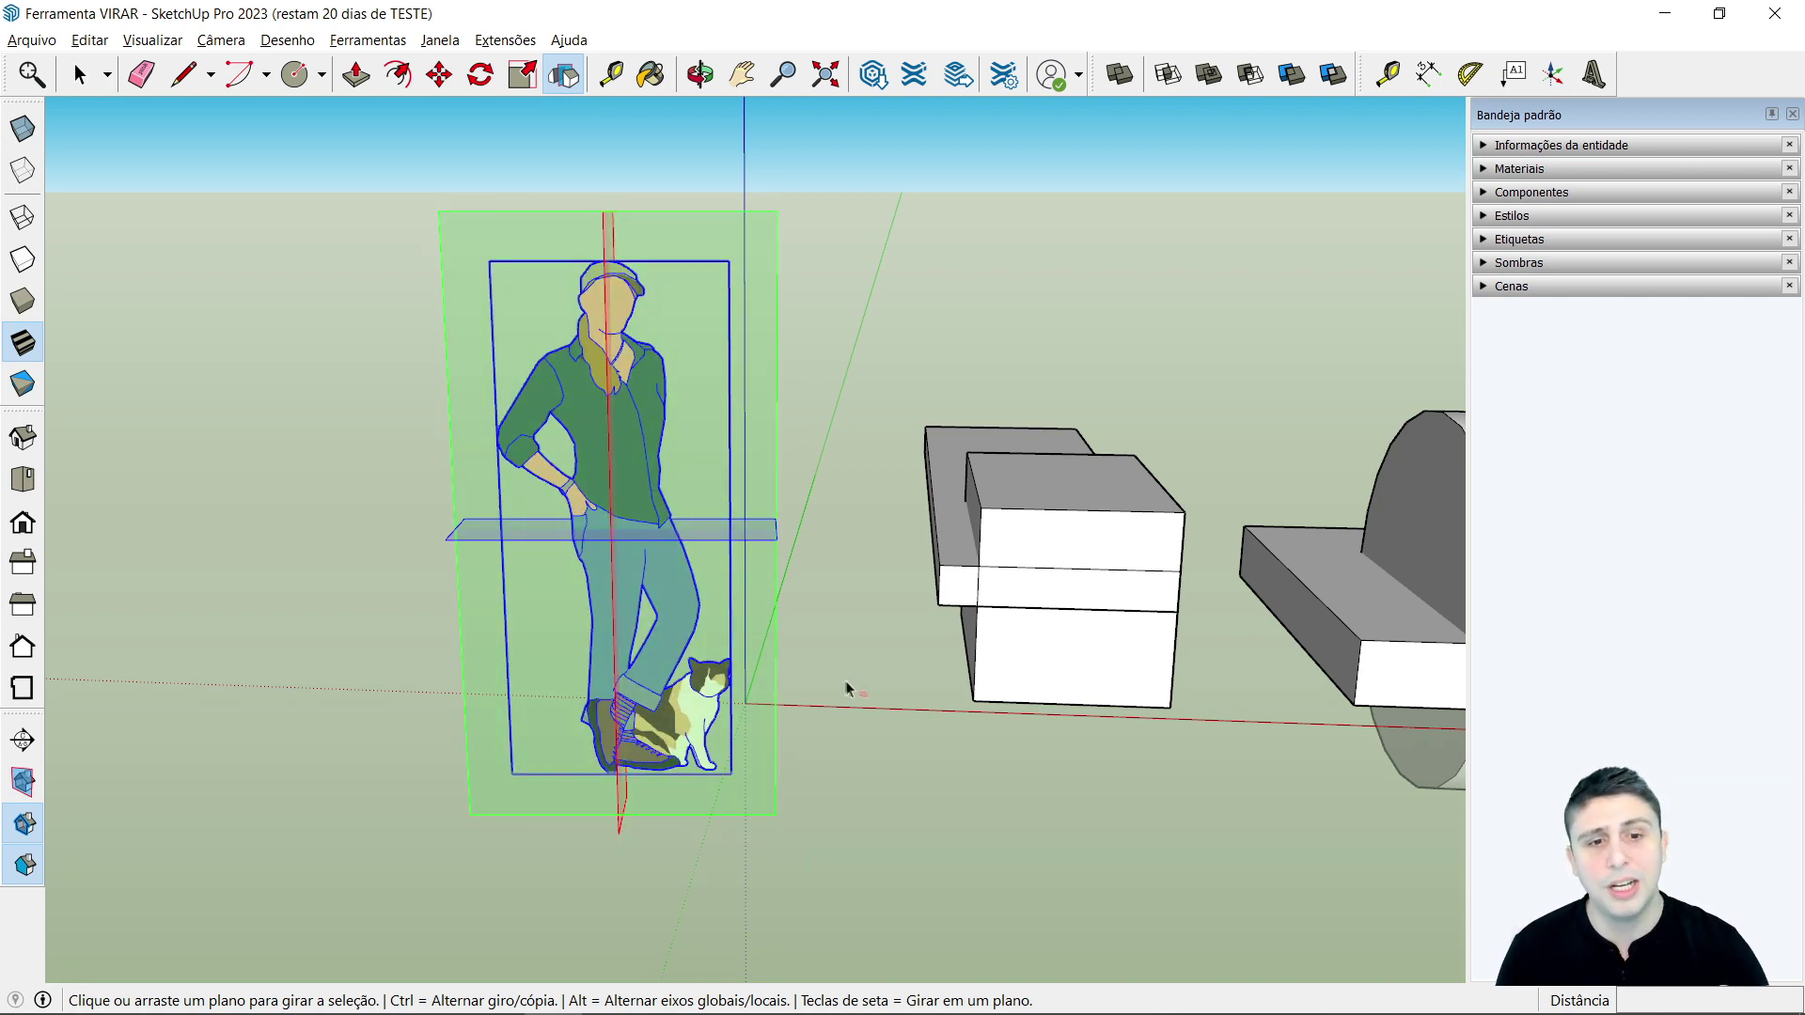
{"action": "left_click", "coordinate": [616, 630]}
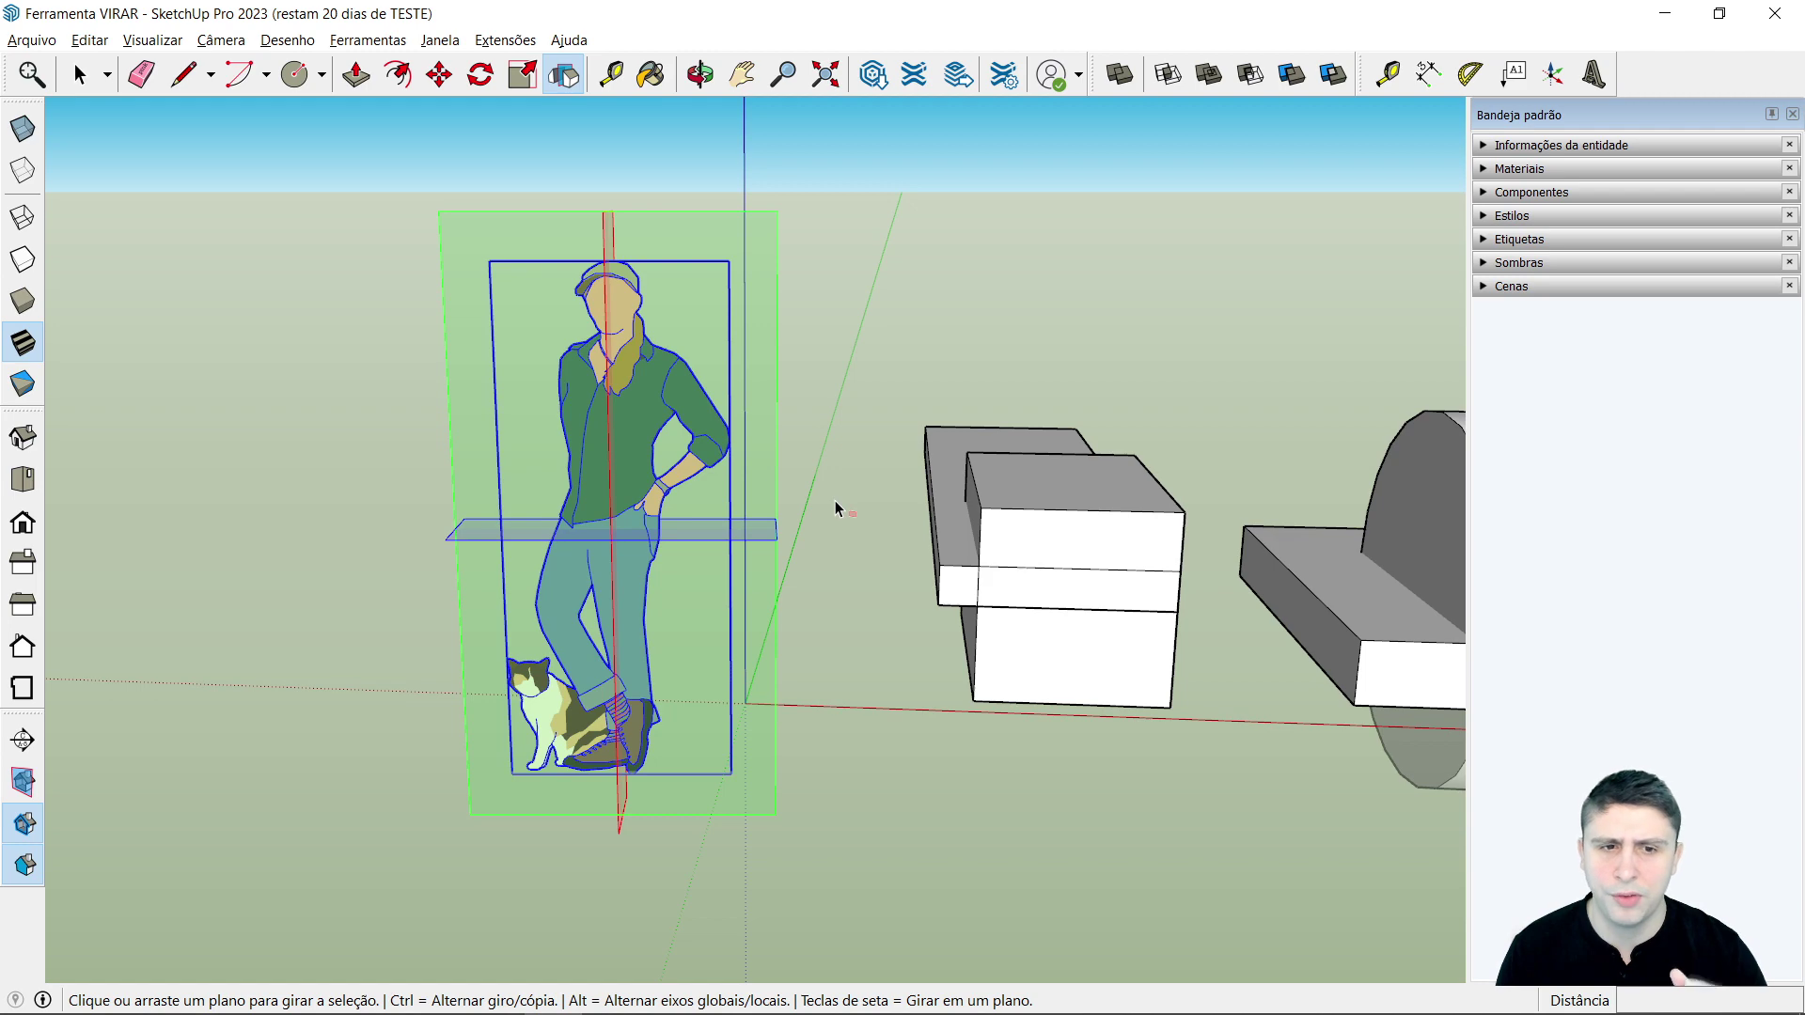
{"action": "key", "text": "space"}
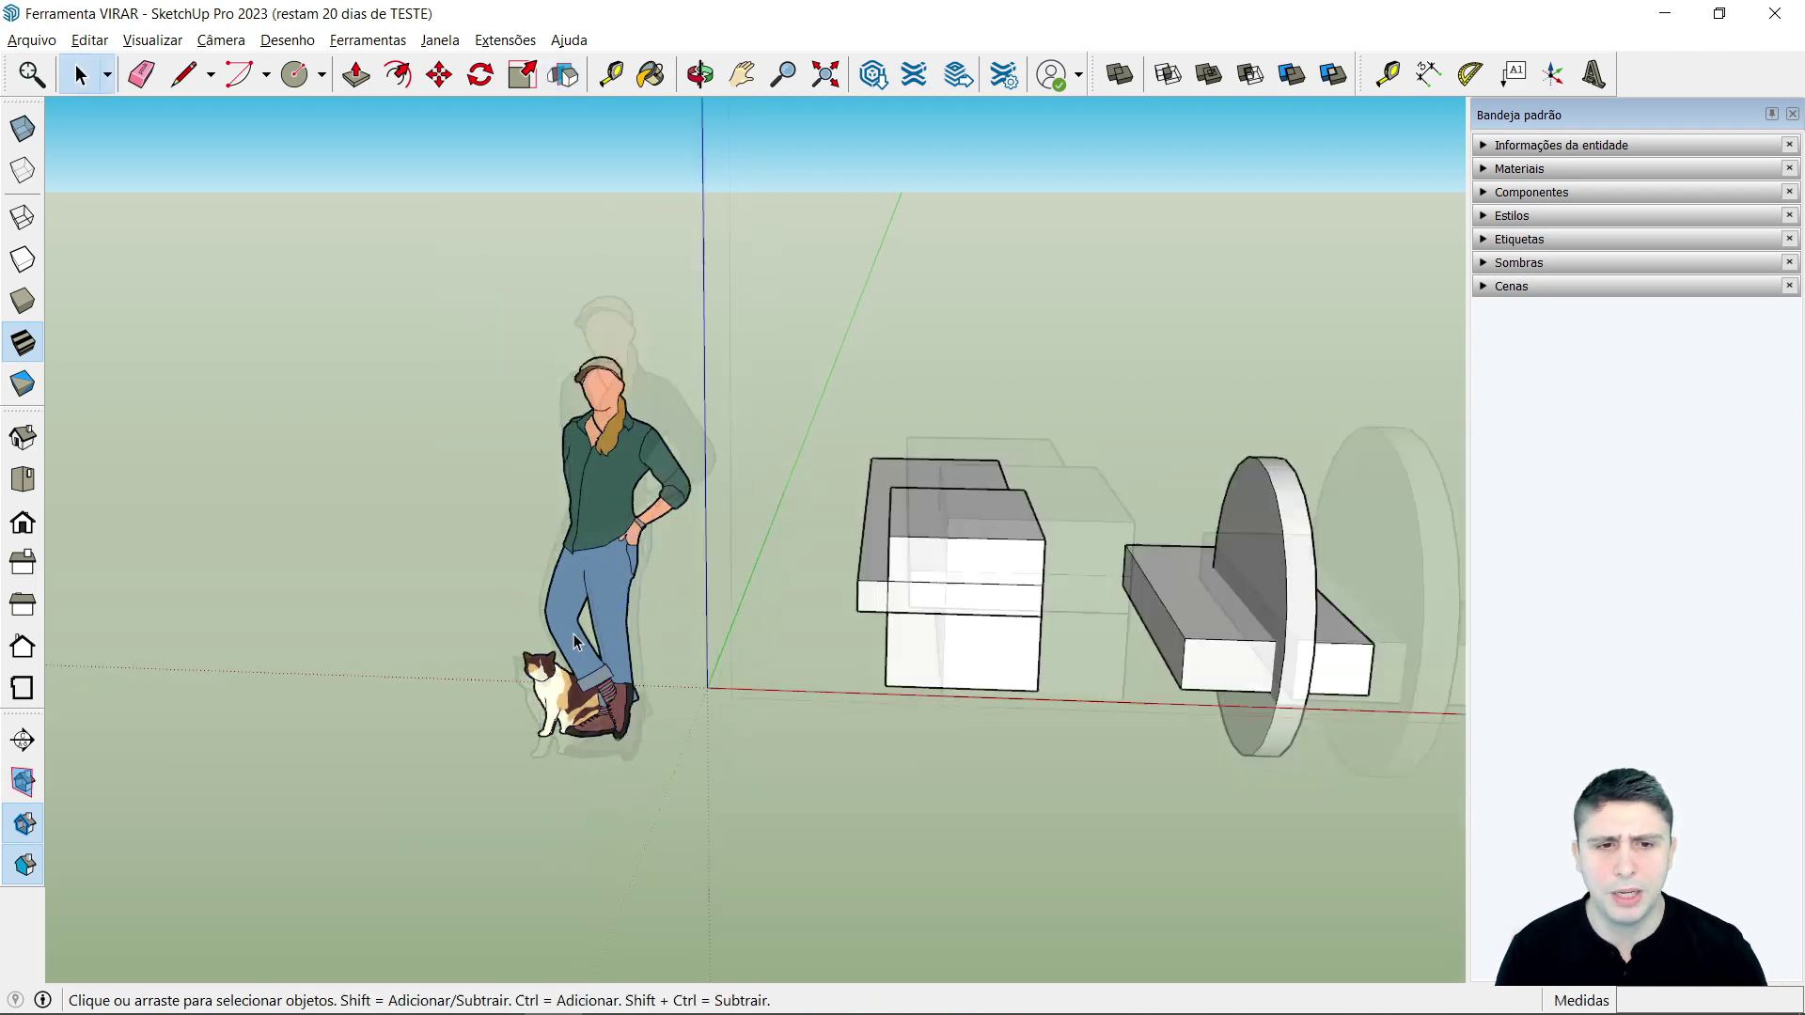
Step: Select the woman-and-cat figure, flip it upside down across the blue plane, then restore it
{"action": "middle_click_drag", "start_coordinate": [576, 642], "coordinate": [679, 606]}
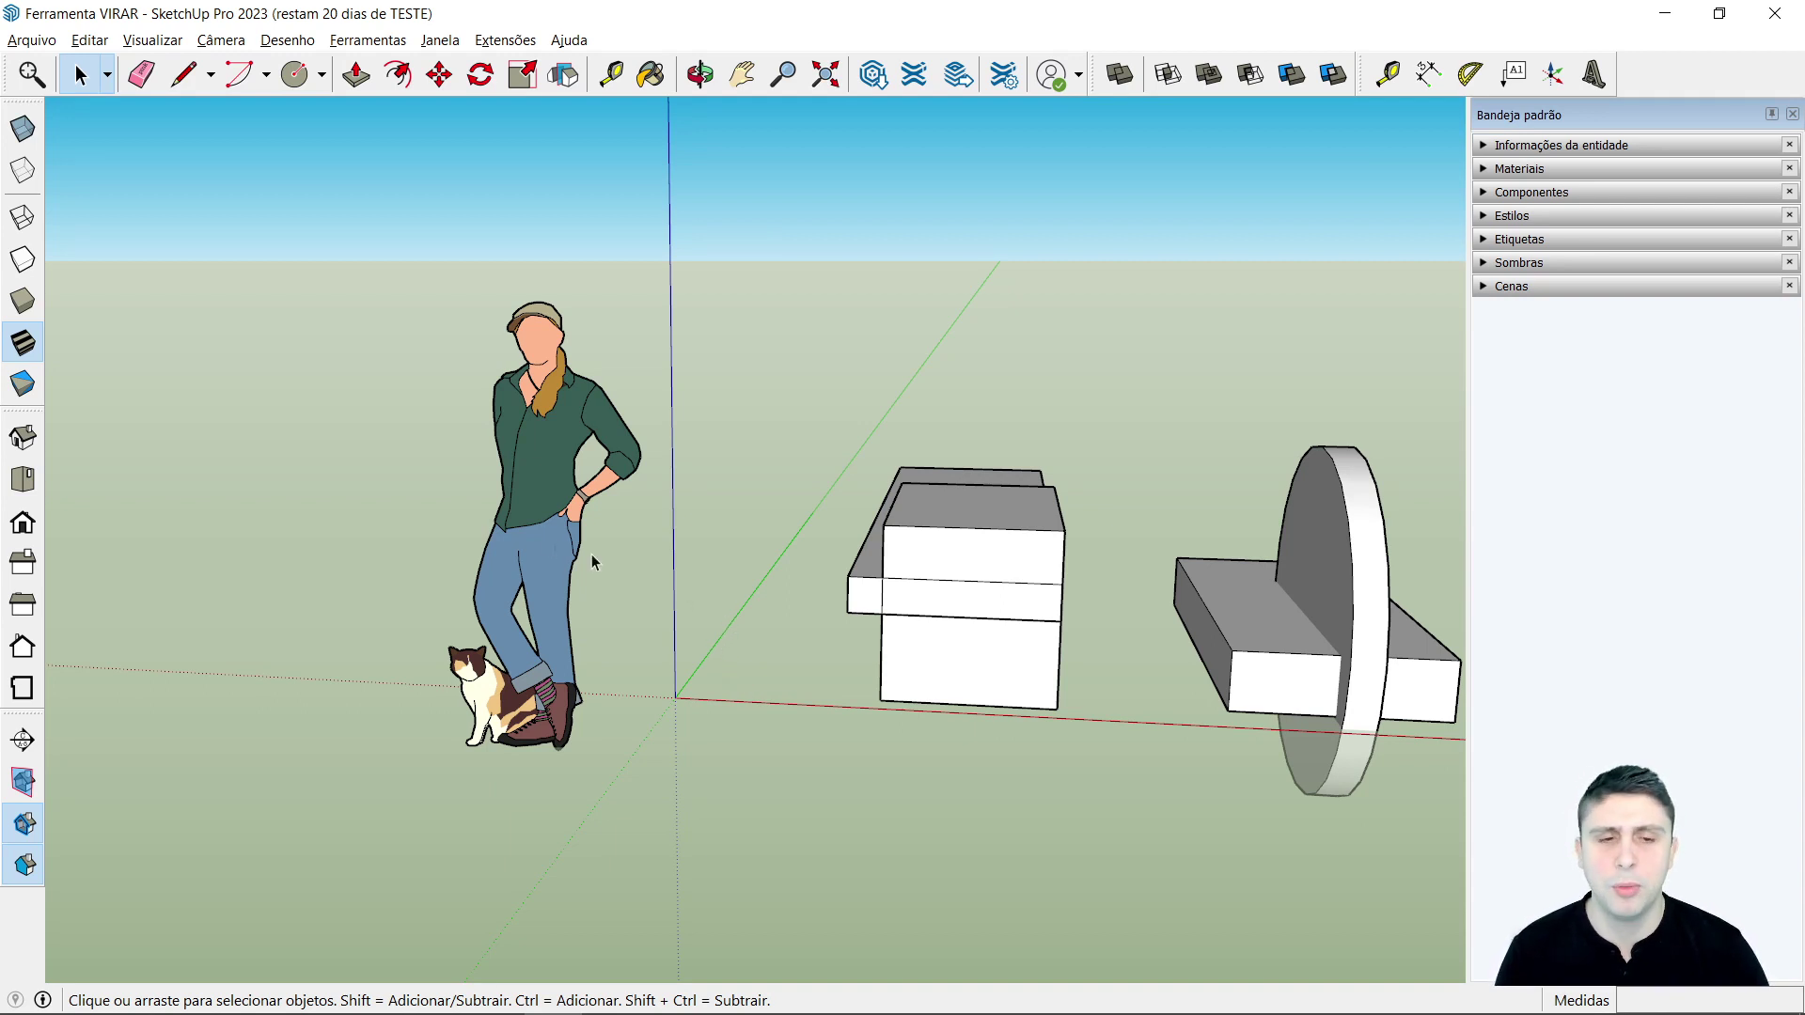
{"action": "left_click", "coordinate": [526, 489]}
{"action": "scroll", "coordinate": [487, 461], "scroll_direction": "up", "scroll_amount": 2}
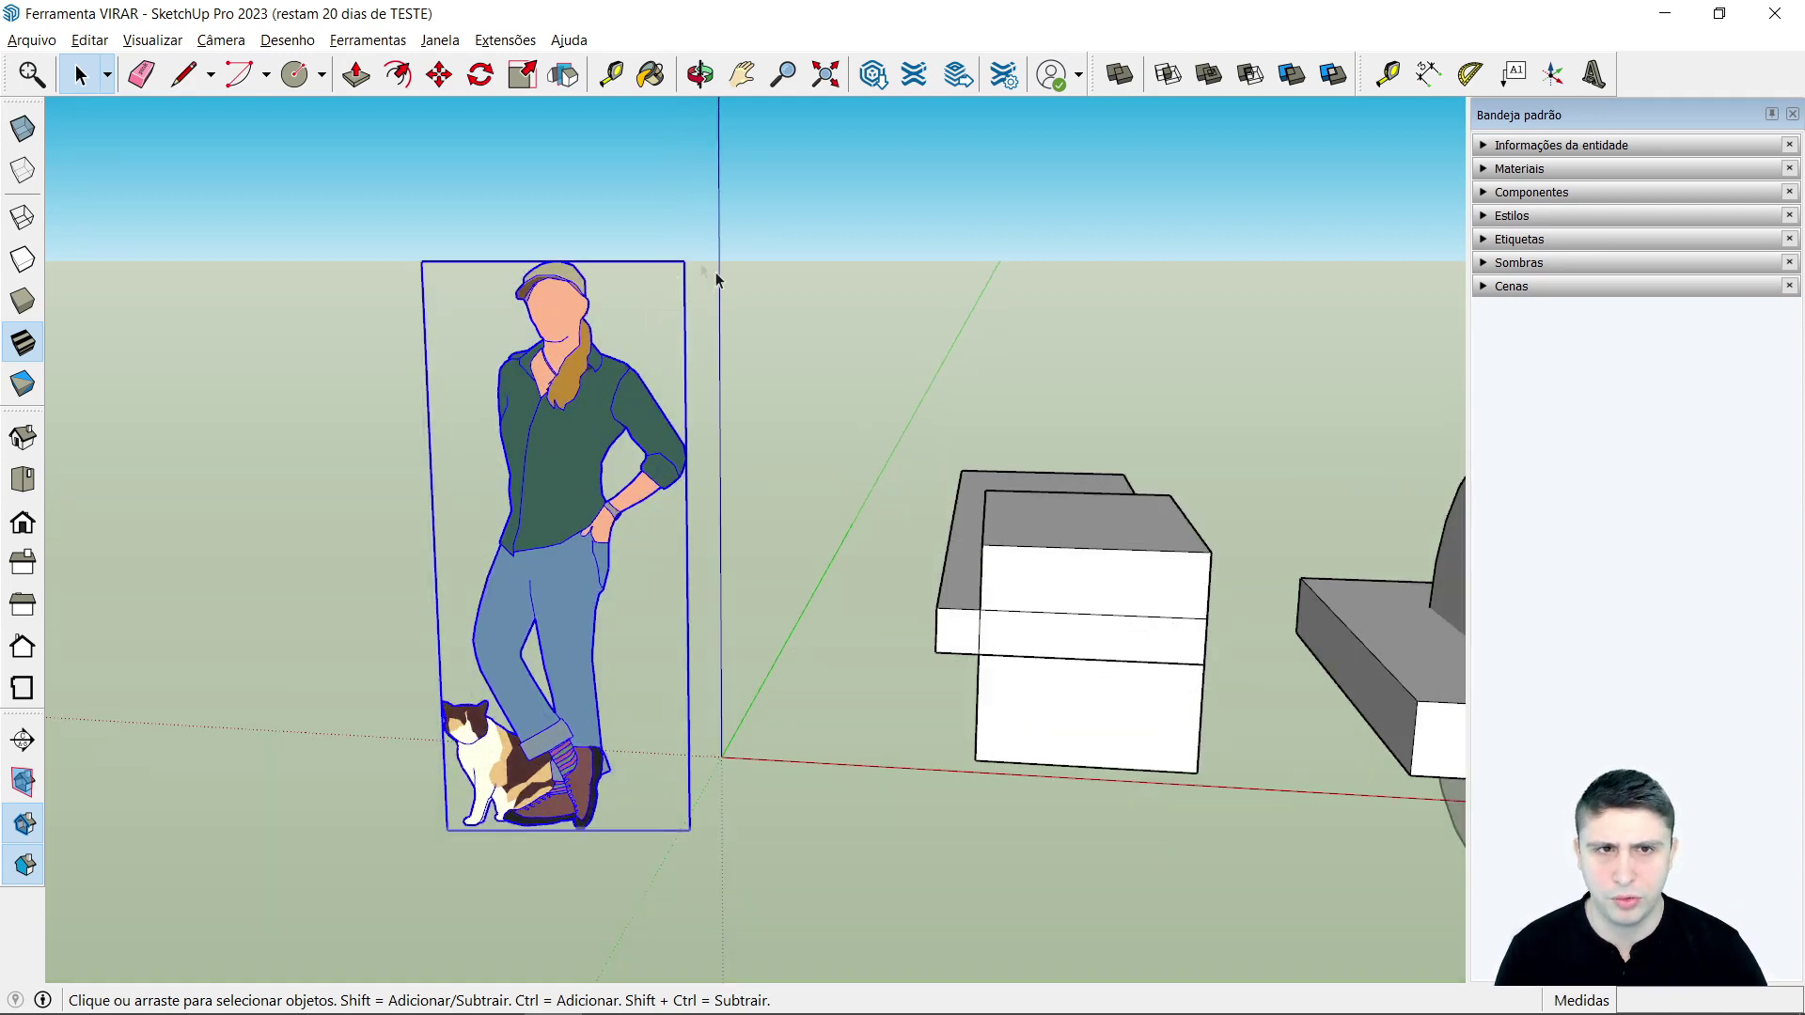
{"action": "left_click", "coordinate": [564, 75]}
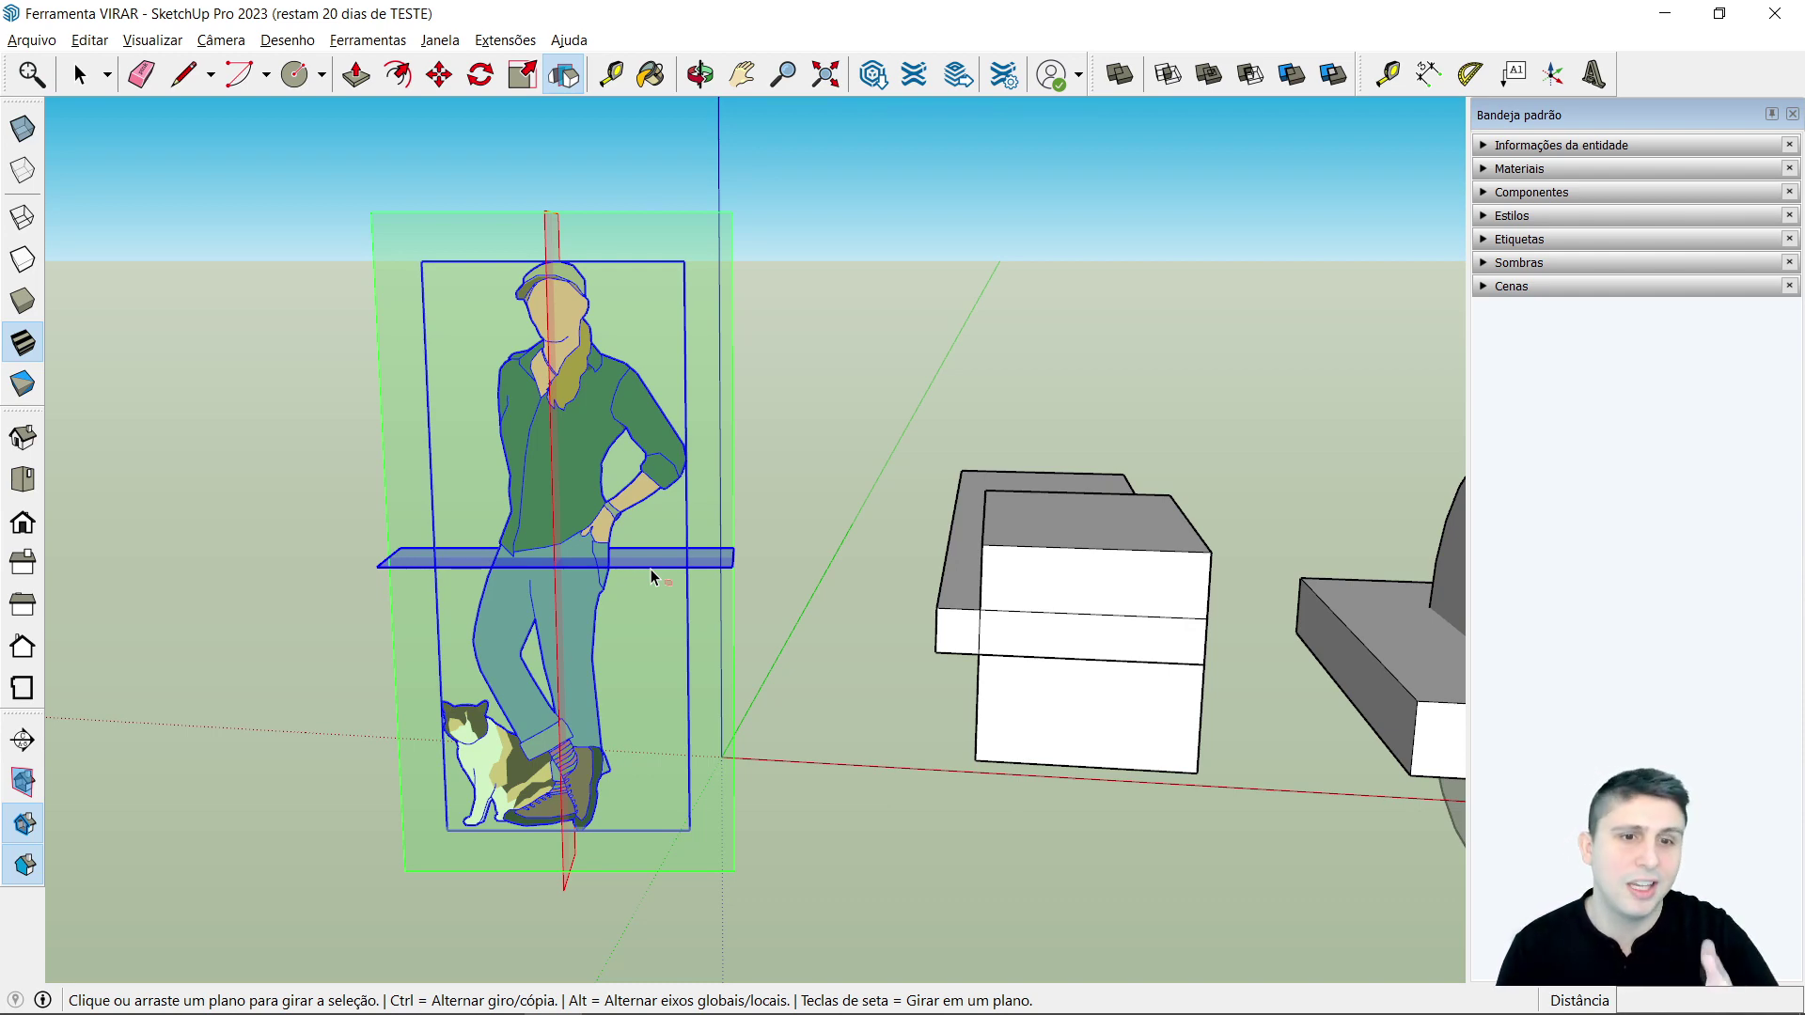
{"action": "mouse_move", "coordinate": [833, 552]}
{"action": "middle_mouse_down"}
{"action": "mouse_move", "coordinate": [698, 640]}
{"action": "mouse_move", "coordinate": [926, 634]}
{"action": "mouse_move", "coordinate": [893, 552]}
{"action": "mouse_move", "coordinate": [785, 427]}
{"action": "middle_mouse_up"}
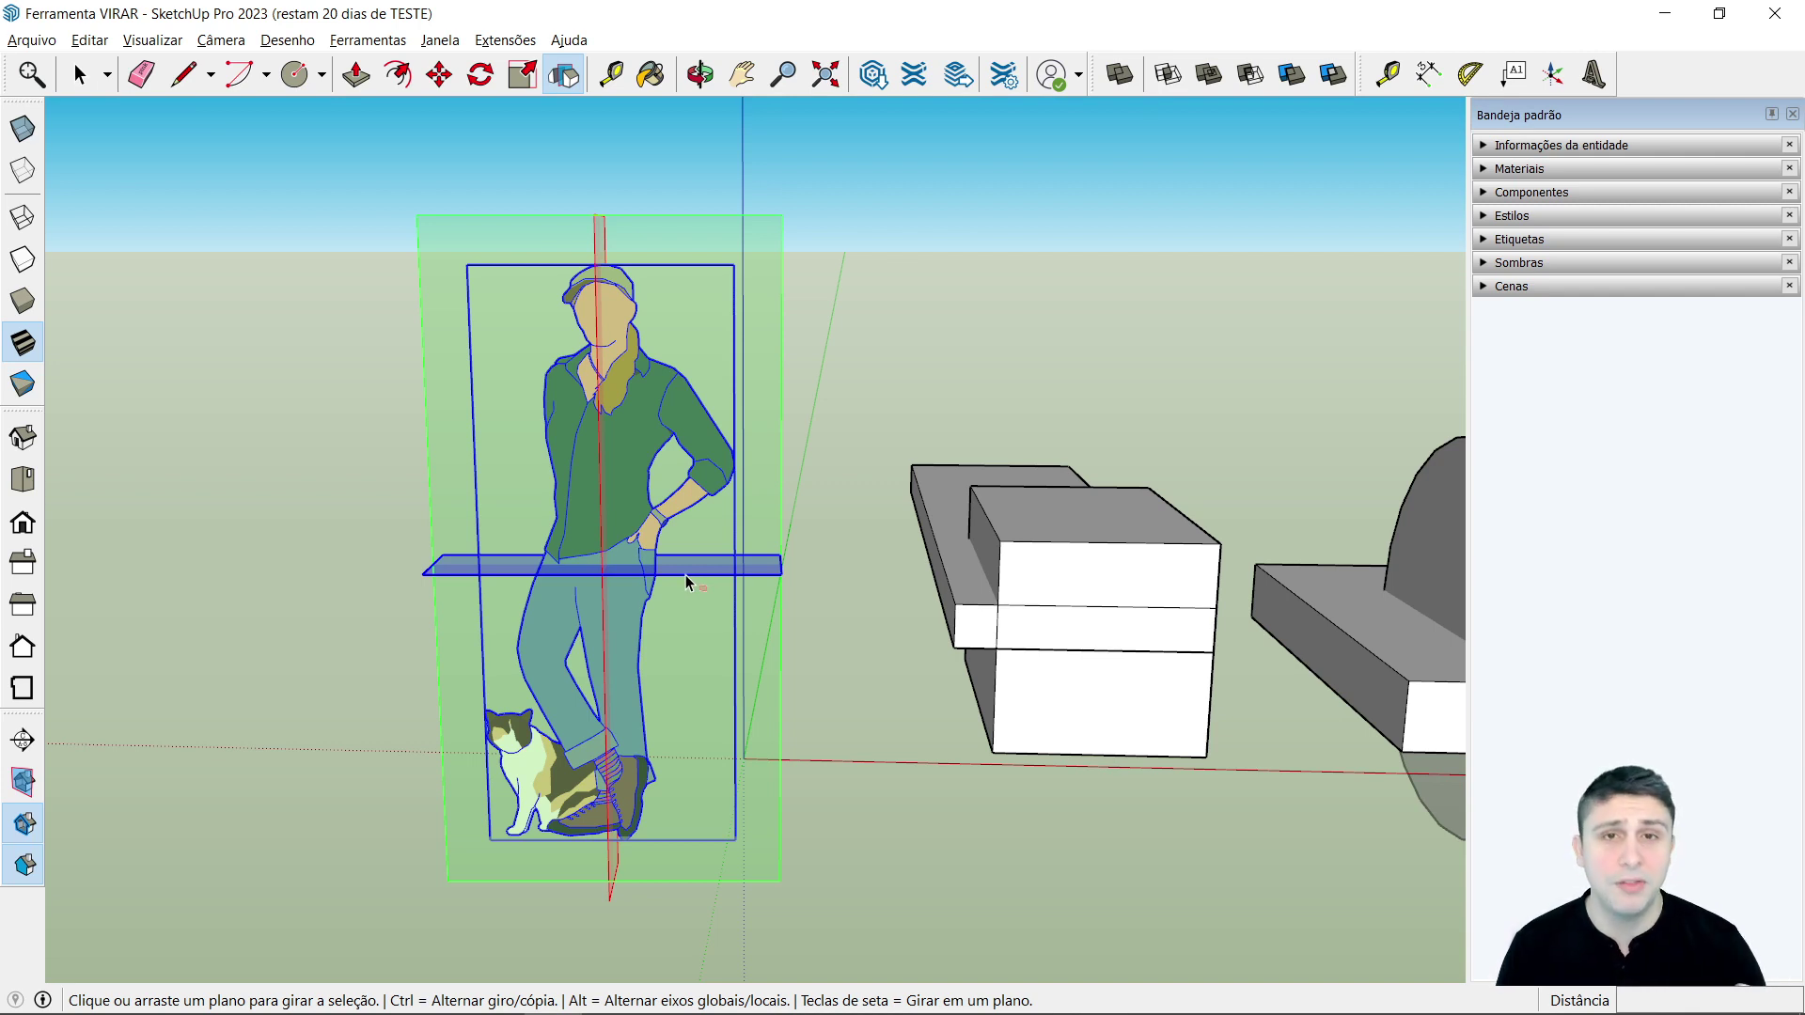
{"action": "left_click", "coordinate": [687, 575]}
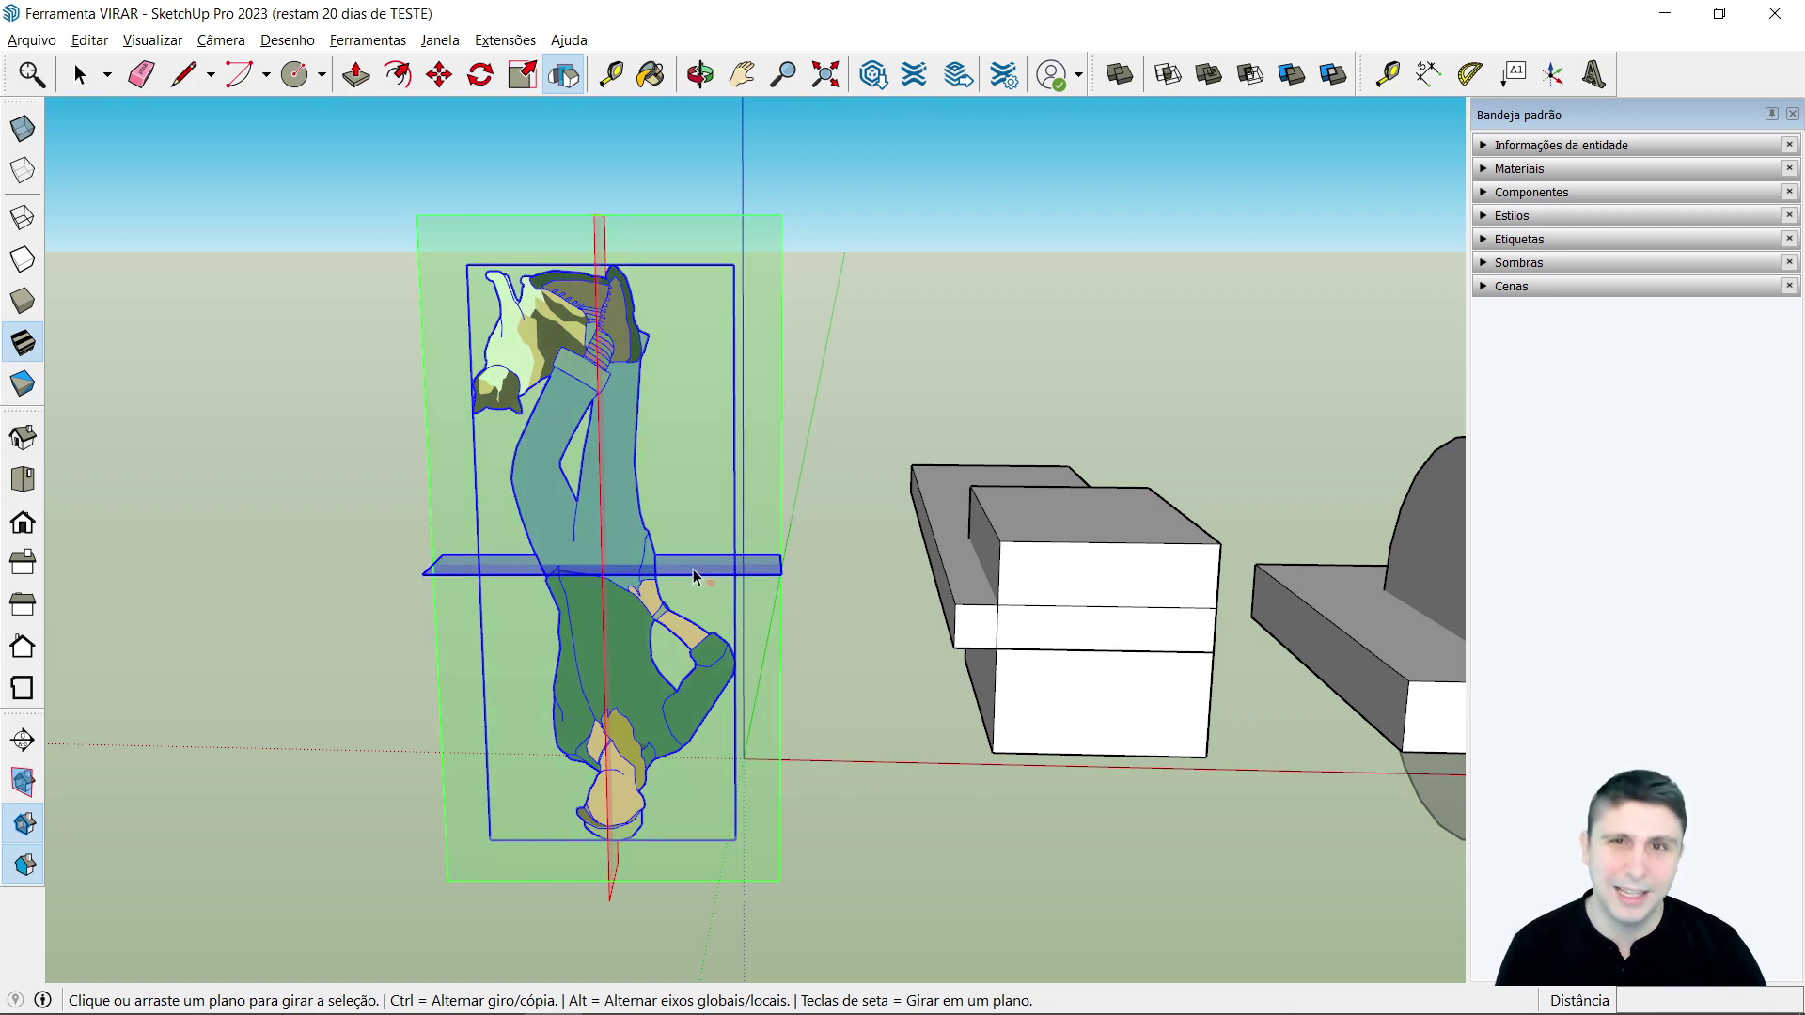
{"action": "left_click", "coordinate": [695, 577]}
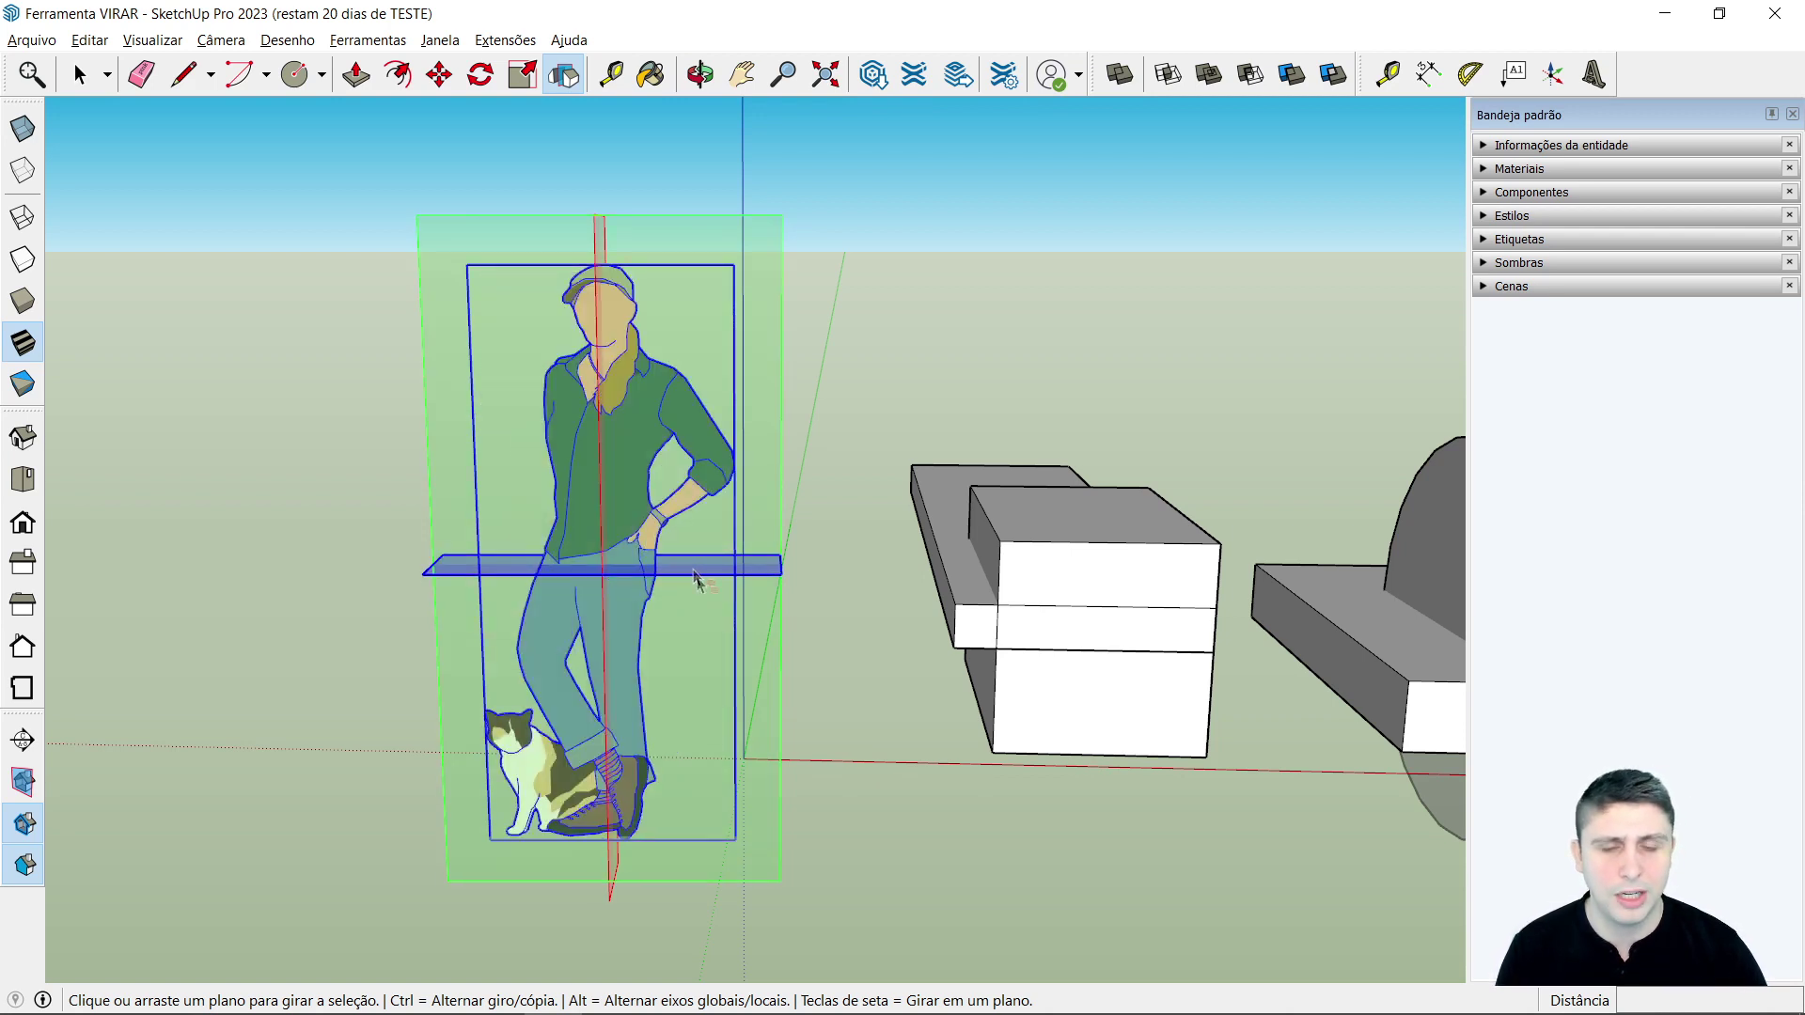
{"action": "key", "text": "space"}
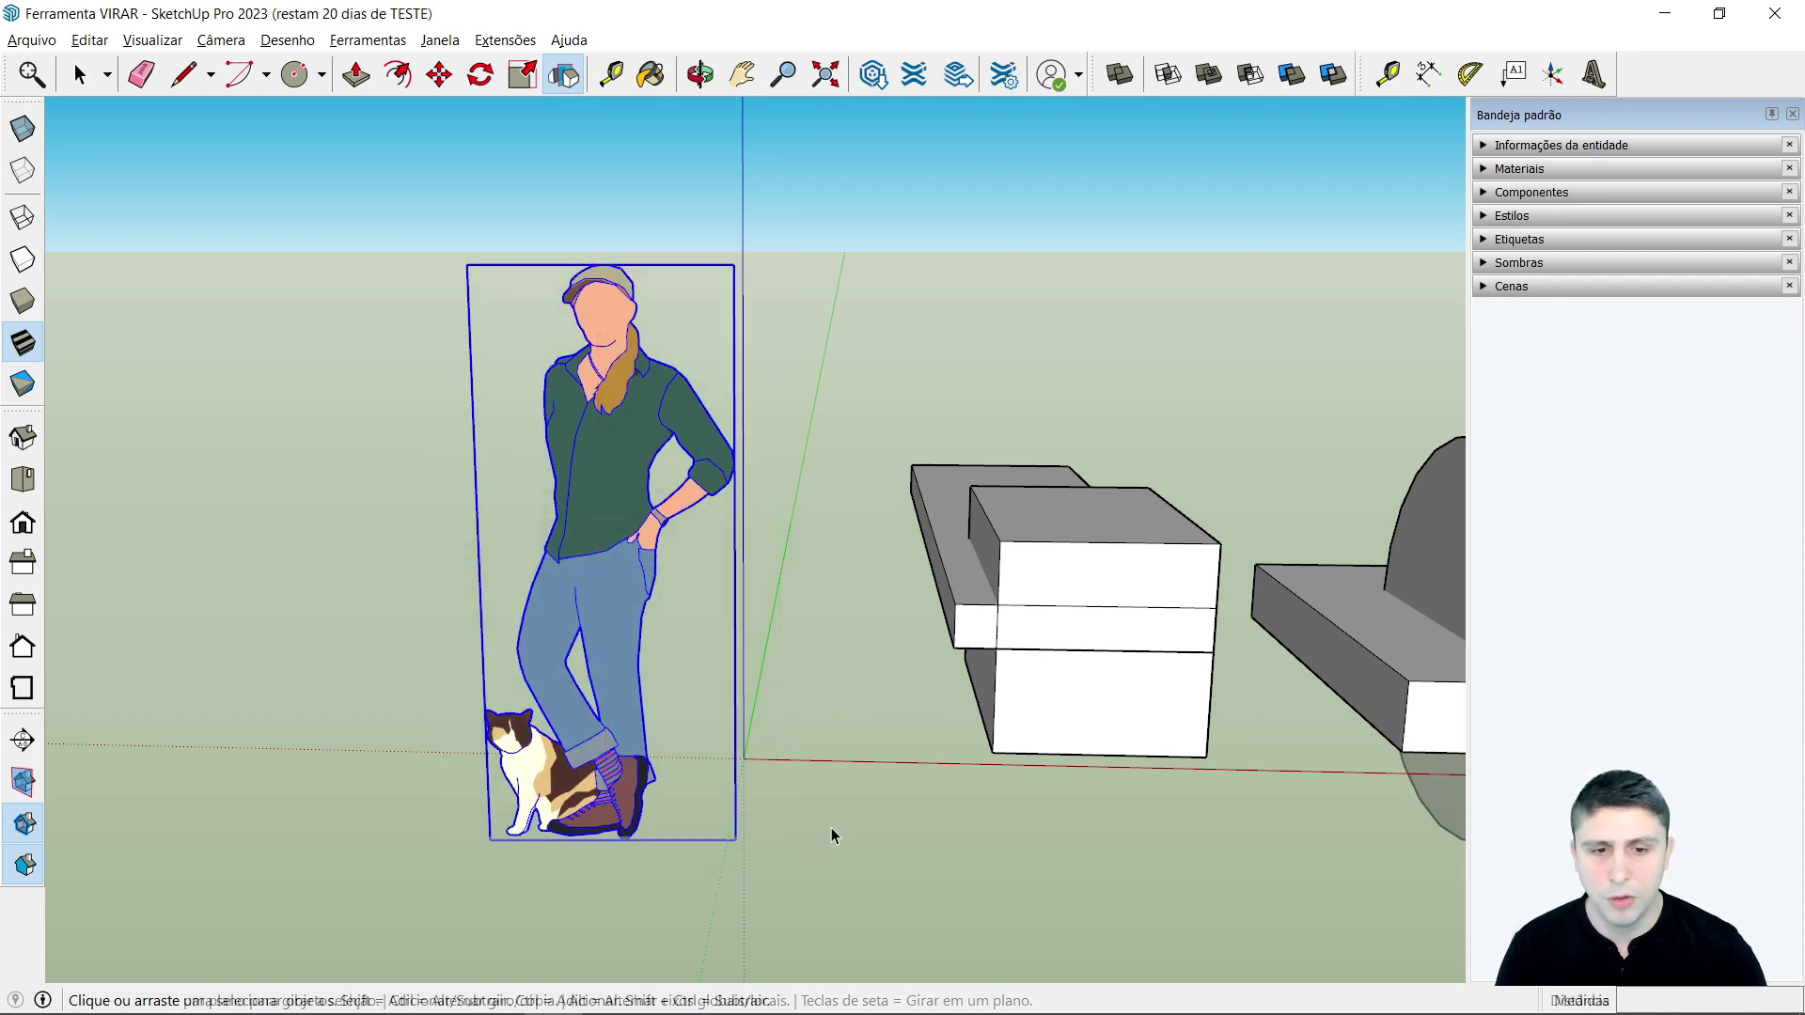
{"action": "left_click", "coordinate": [831, 827]}
{"action": "scroll", "coordinate": [667, 720], "scroll_direction": "down", "scroll_amount": 3}
{"action": "key", "text": "o"}
{"action": "mouse_move", "coordinate": [1147, 855]}
{"action": "left_mouse_down"}
{"action": "mouse_move", "coordinate": [1036, 855]}
{"action": "mouse_move", "coordinate": [1036, 823]}
{"action": "left_mouse_up"}
{"action": "key", "text": "space"}
{"action": "mouse_move", "coordinate": [1060, 838]}
{"action": "middle_mouse_down"}
{"action": "mouse_move", "coordinate": [1008, 820]}
{"action": "mouse_move", "coordinate": [1095, 896]}
{"action": "mouse_move", "coordinate": [1019, 805]}
{"action": "middle_mouse_up"}
{"action": "scroll", "coordinate": [1080, 691], "scroll_direction": "up", "scroll_amount": 3}
{"action": "scroll", "coordinate": [918, 564], "scroll_direction": "up", "scroll_amount": 2}
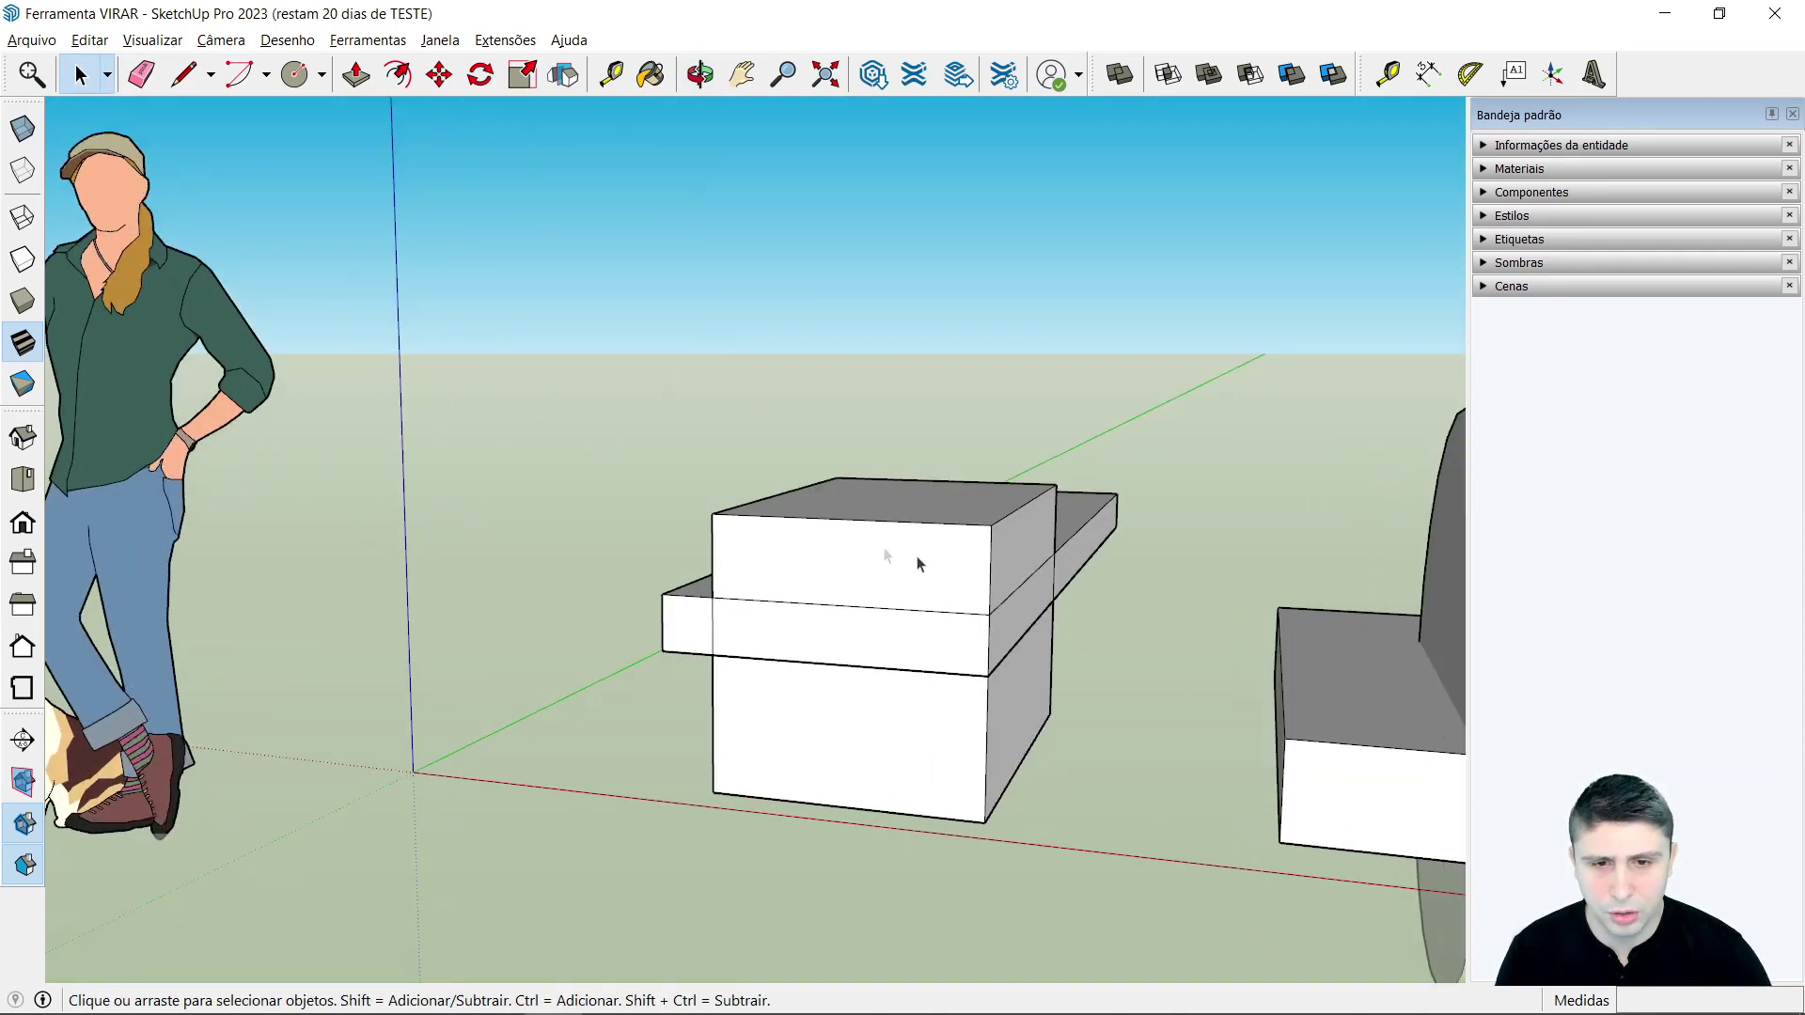
{"action": "scroll", "coordinate": [919, 564], "scroll_direction": "up", "scroll_amount": 1}
{"action": "left_click", "coordinate": [907, 595]}
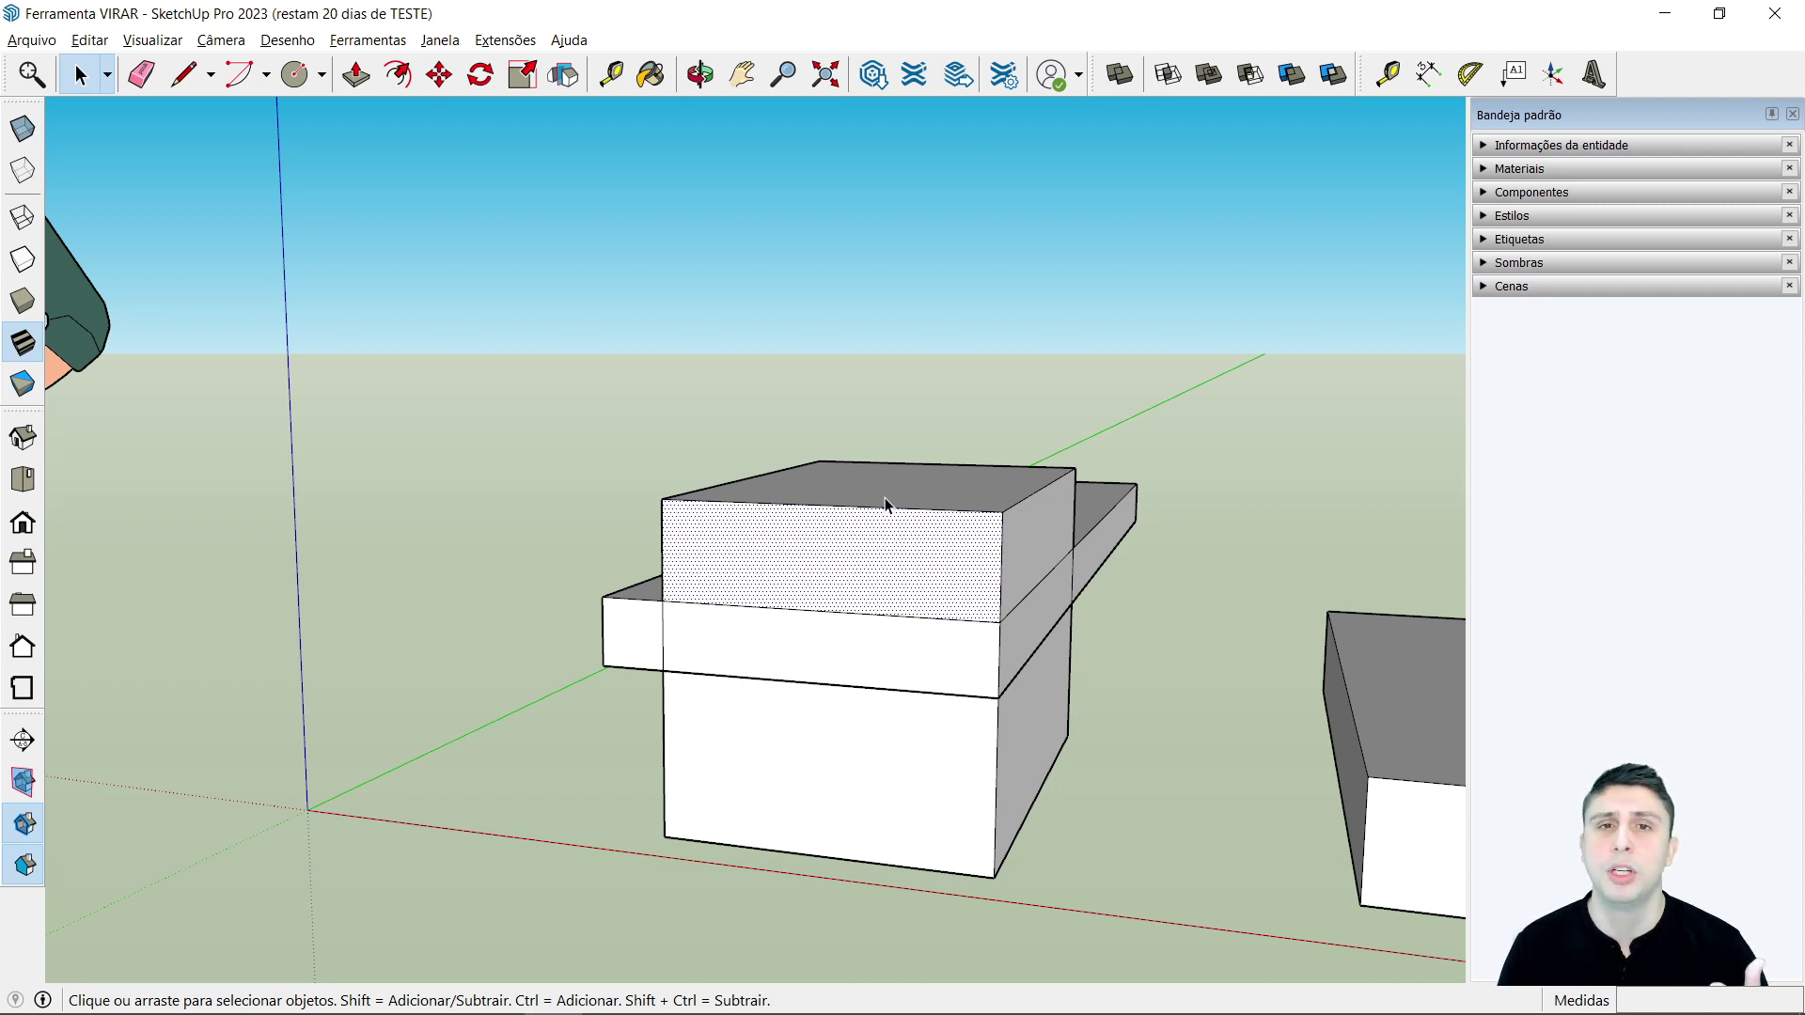
{"action": "left_click", "coordinate": [599, 705]}
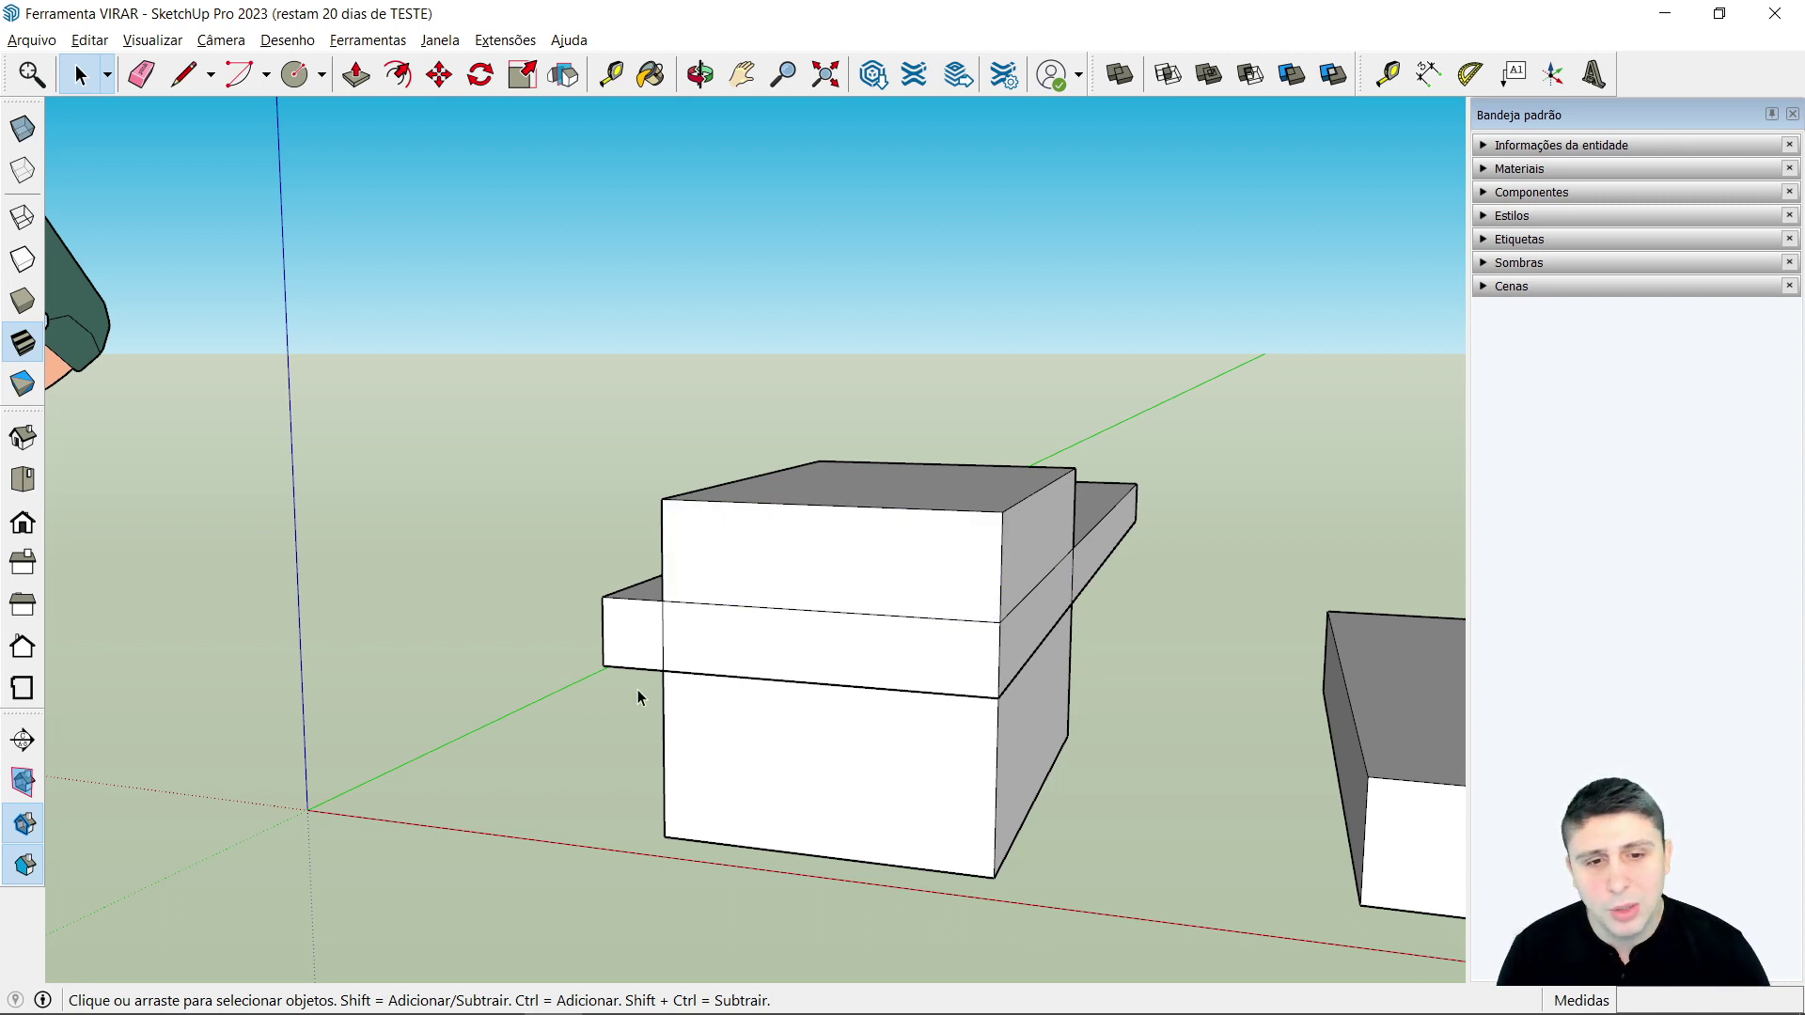
{"action": "left_click", "coordinate": [735, 655]}
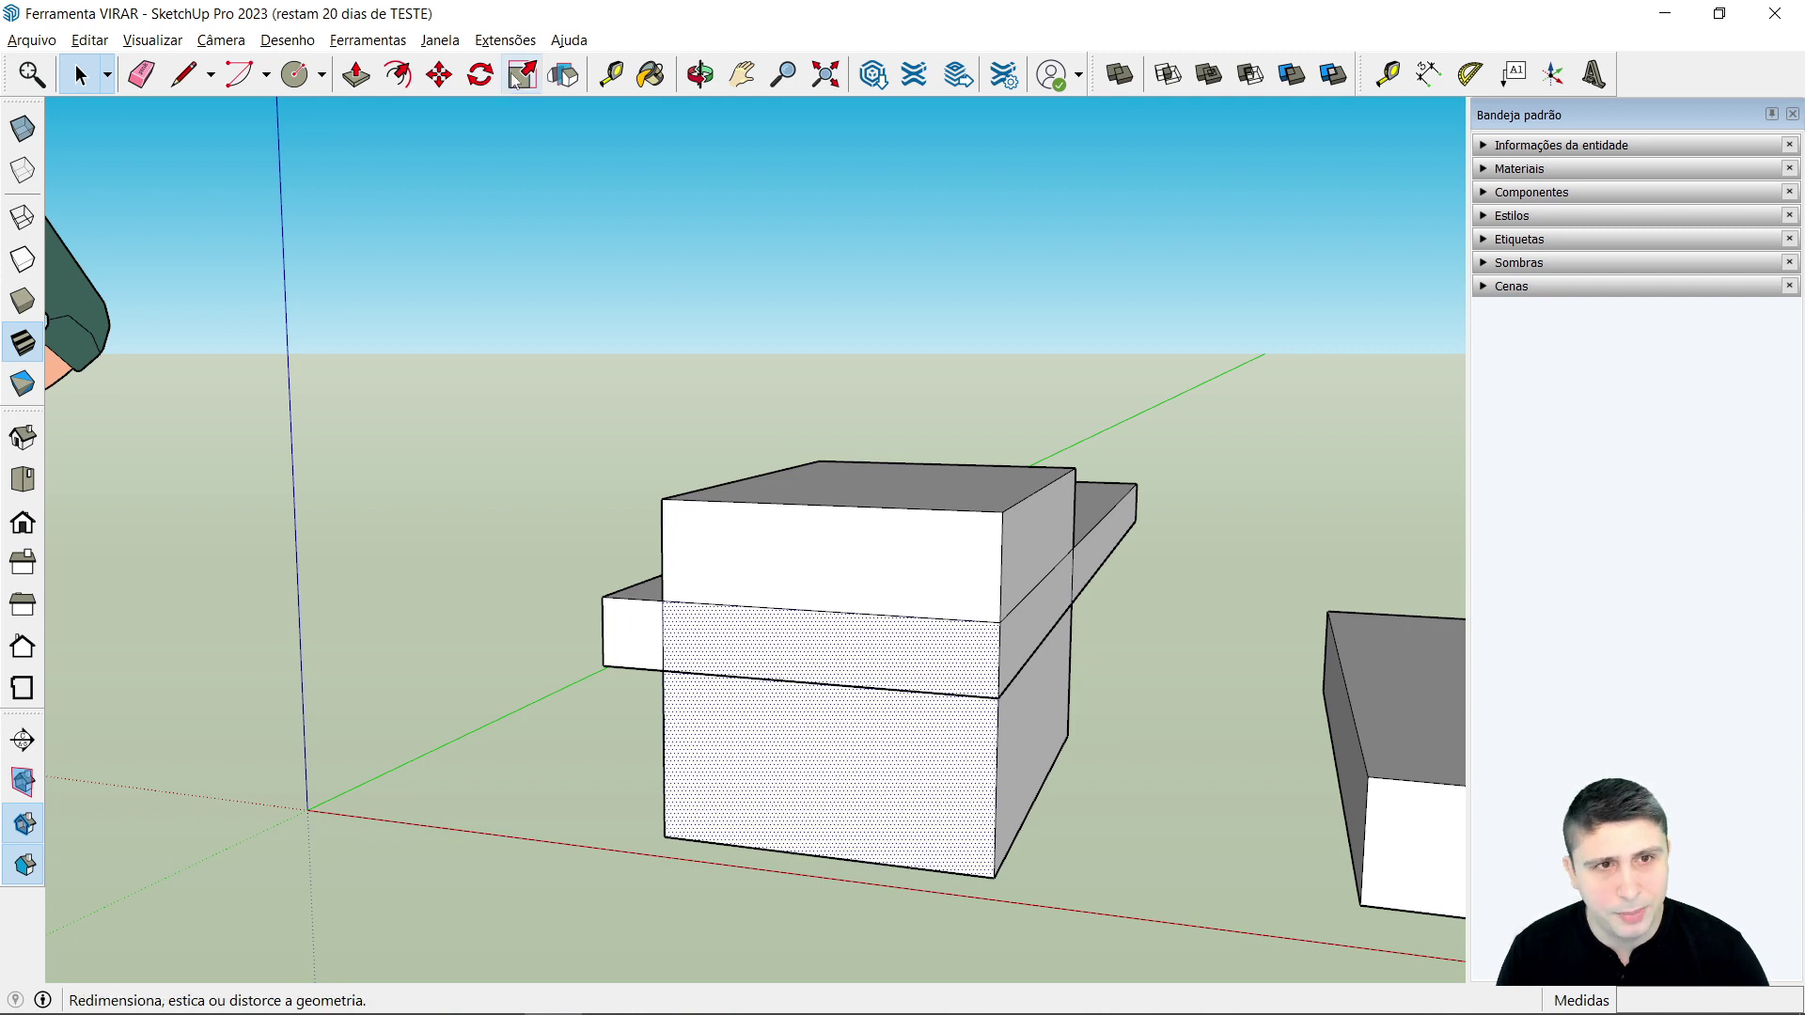
{"action": "left_click", "coordinate": [563, 74]}
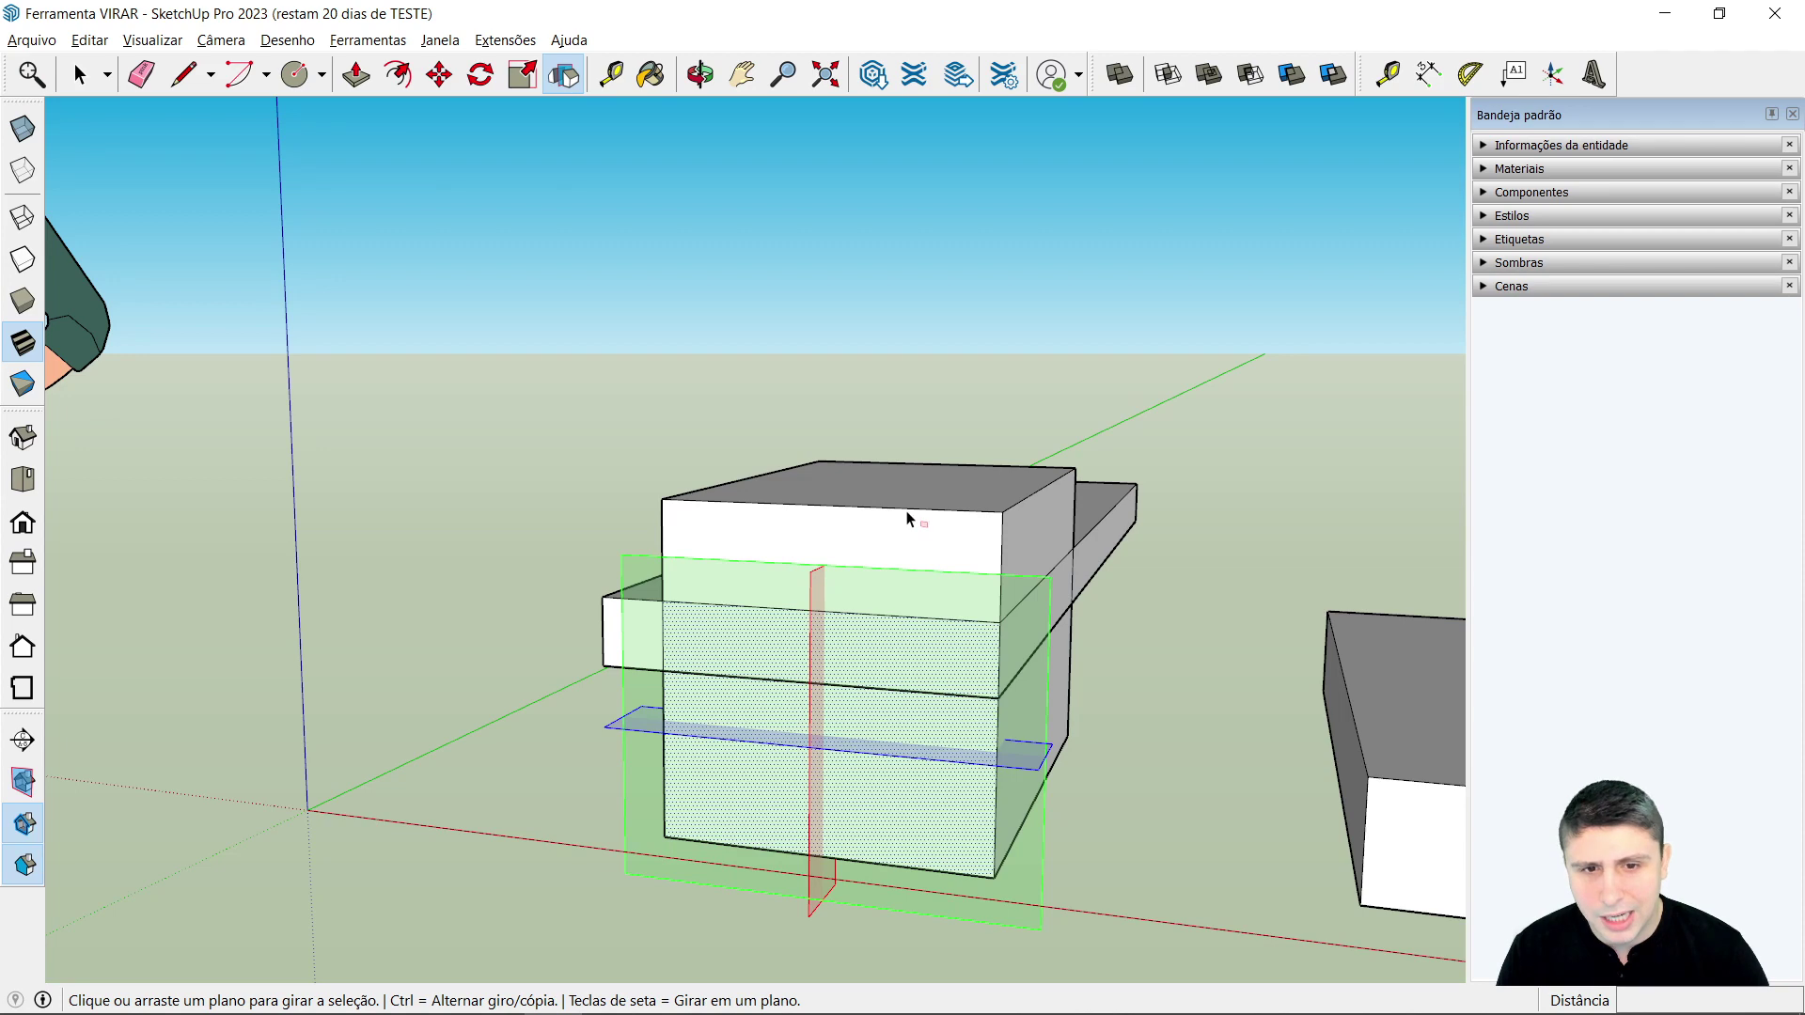
{"action": "key", "text": "space"}
{"action": "left_click", "coordinate": [592, 510]}
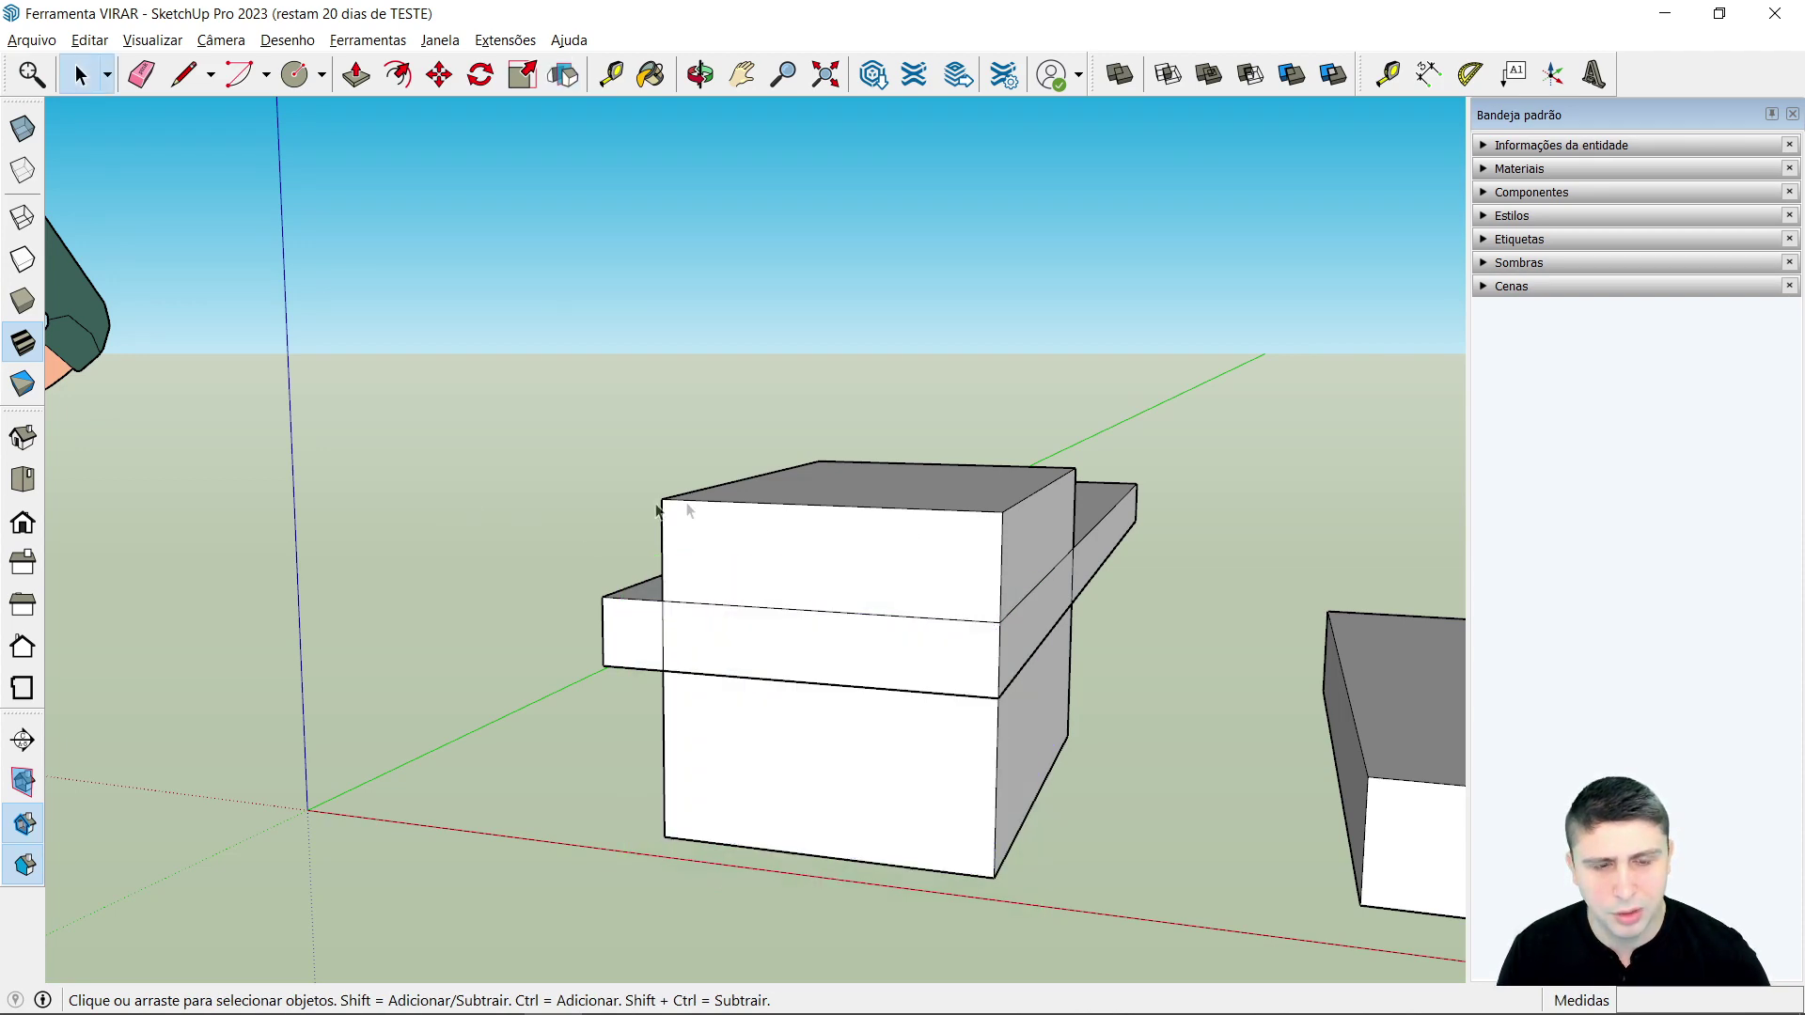
{"action": "scroll", "coordinate": [809, 517], "scroll_direction": "up", "scroll_amount": 2}
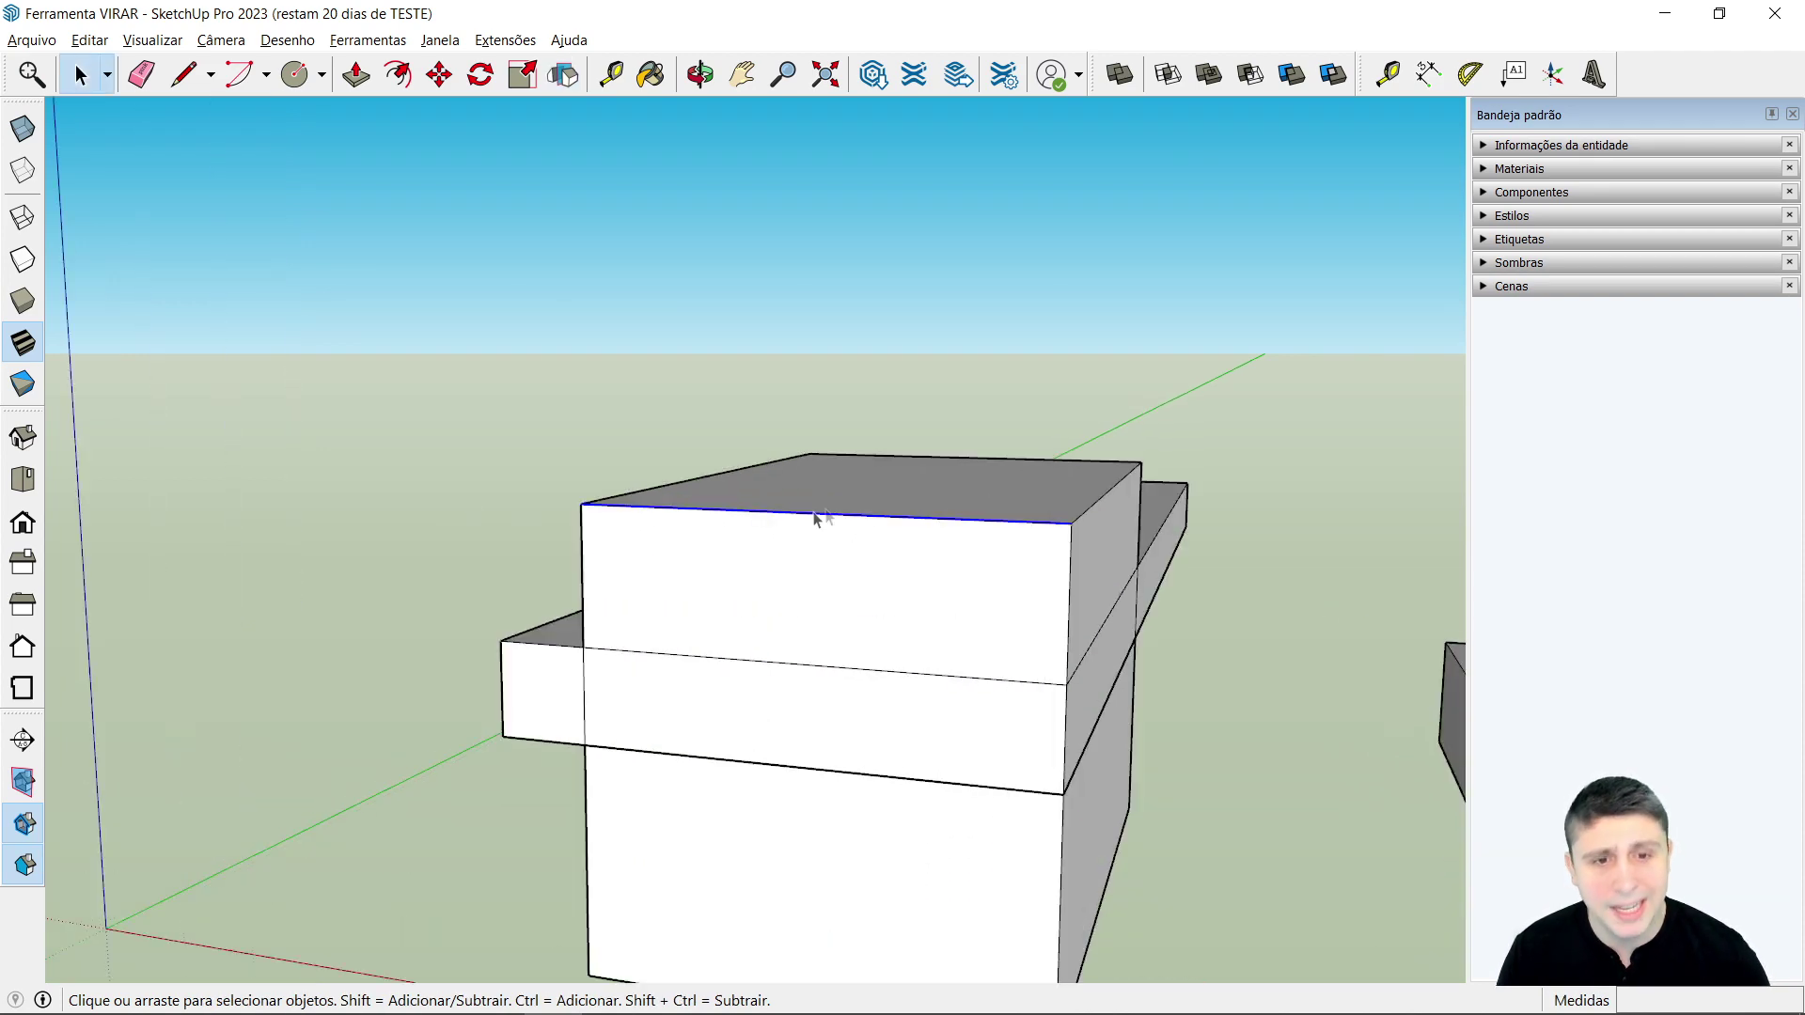
{"action": "left_click", "coordinate": [563, 74]}
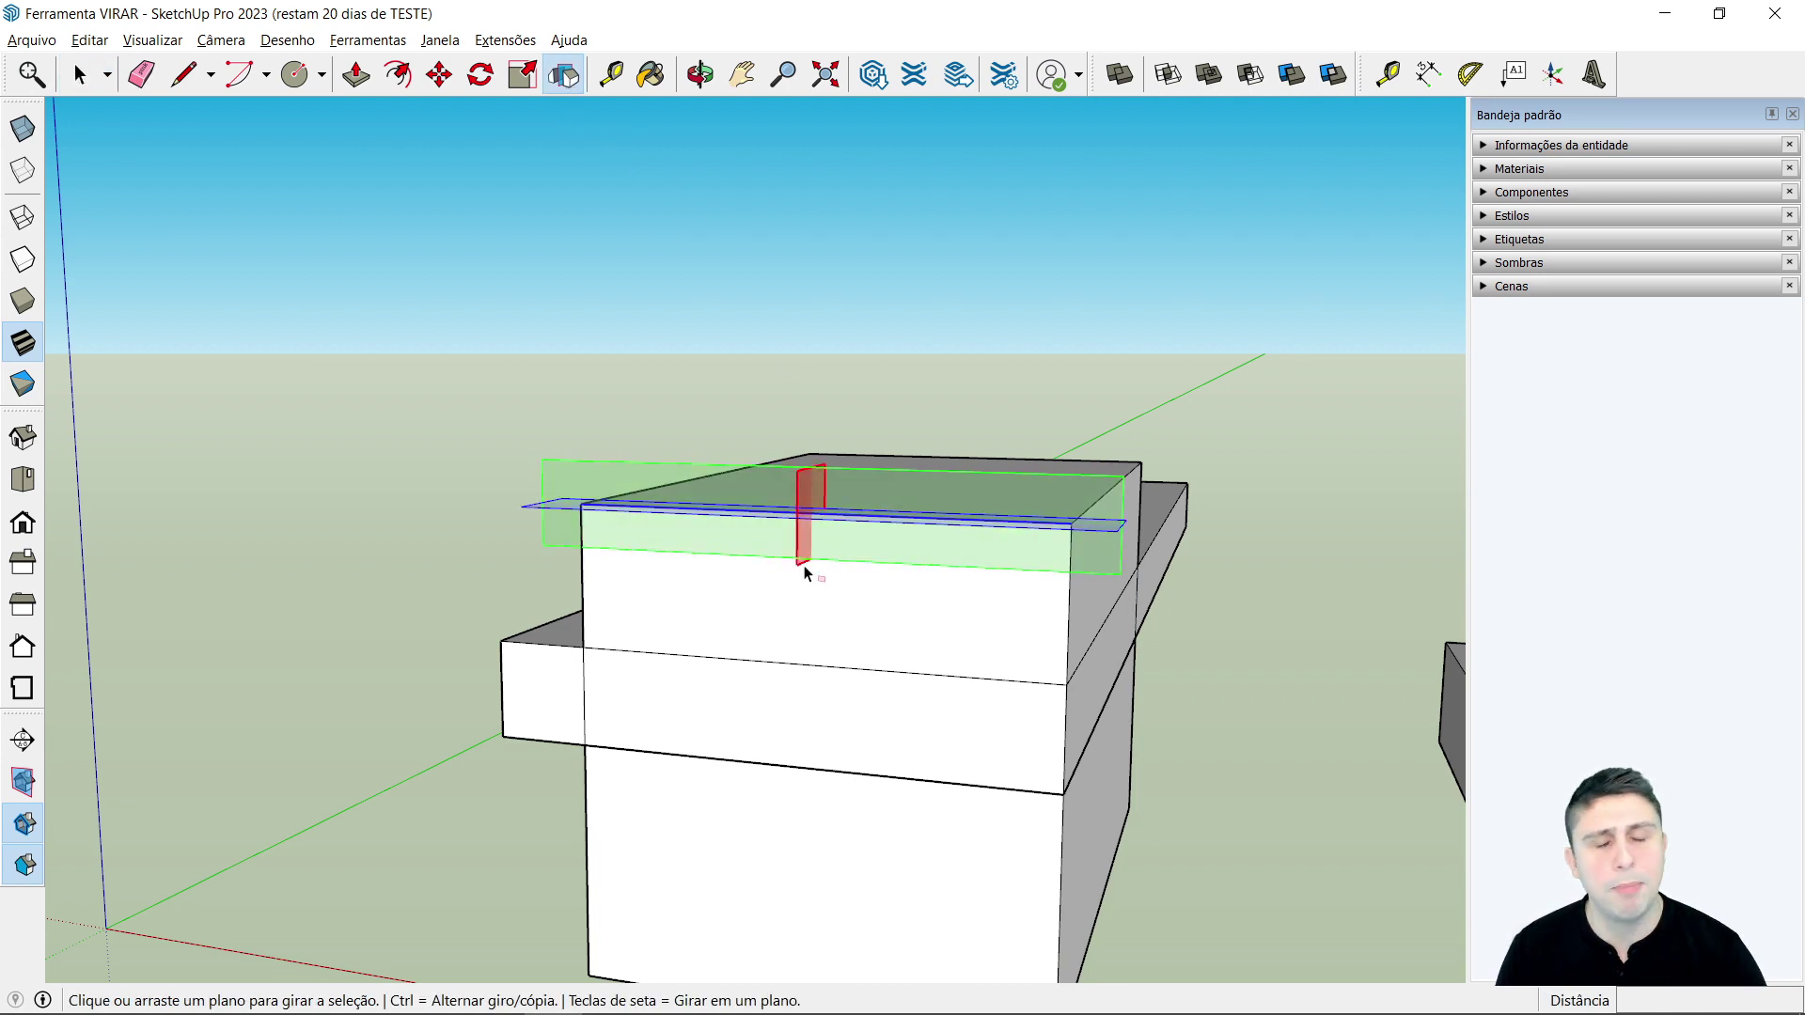
{"action": "key", "text": "space"}
{"action": "left_click", "coordinate": [399, 673]}
{"action": "left_click", "coordinate": [532, 686]}
{"action": "left_click", "coordinate": [554, 82]}
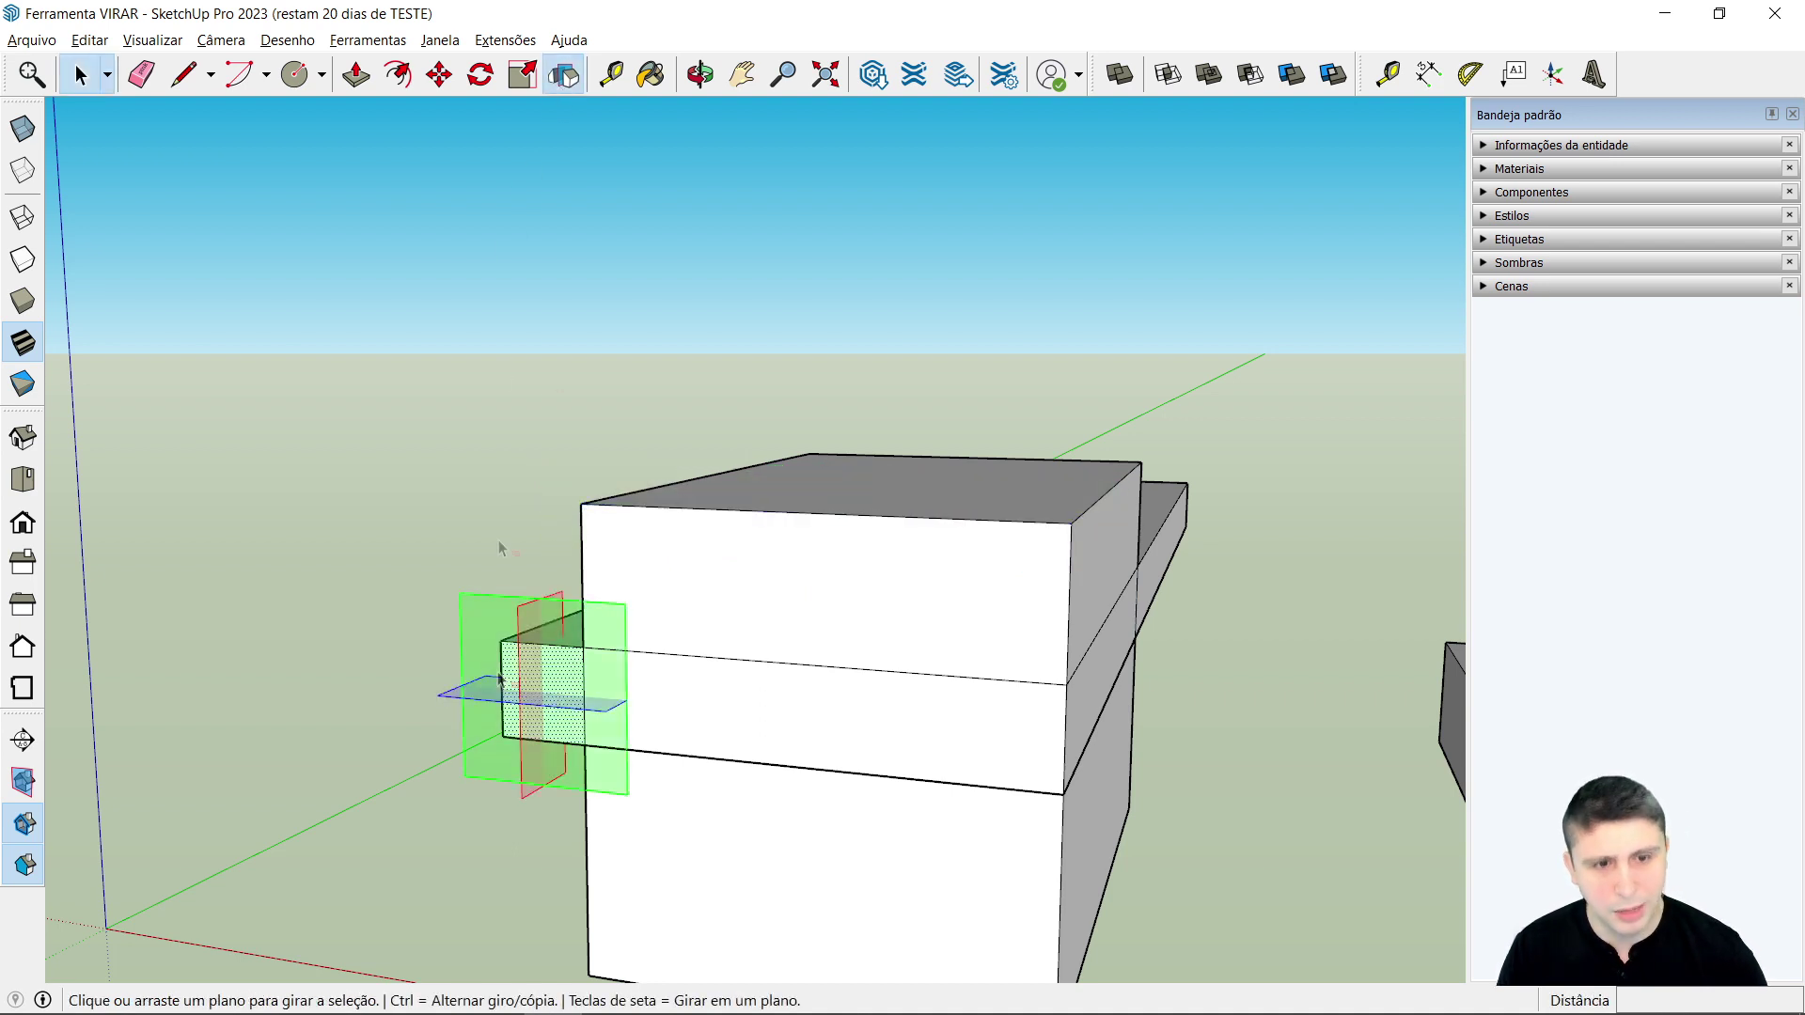
{"action": "scroll", "coordinate": [564, 771], "scroll_direction": "up", "scroll_amount": 3}
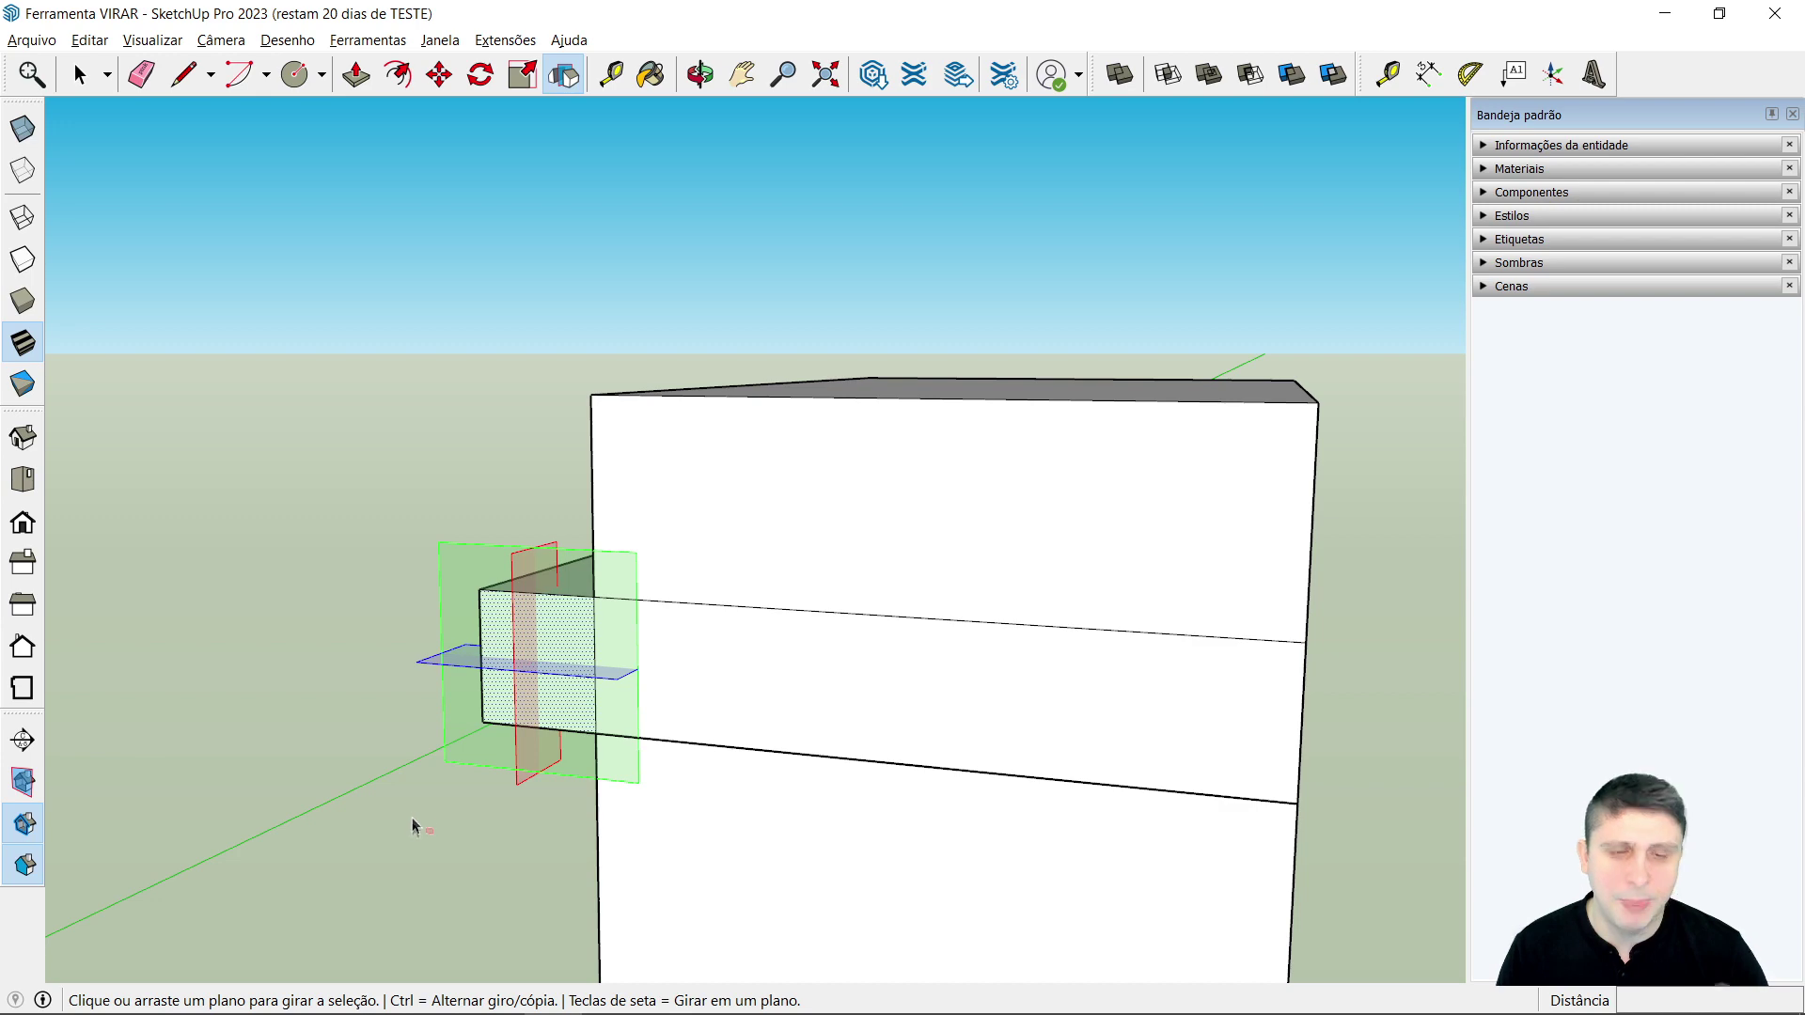
{"action": "key", "text": "space"}
{"action": "scroll", "coordinate": [410, 795], "scroll_direction": "down", "scroll_amount": 3}
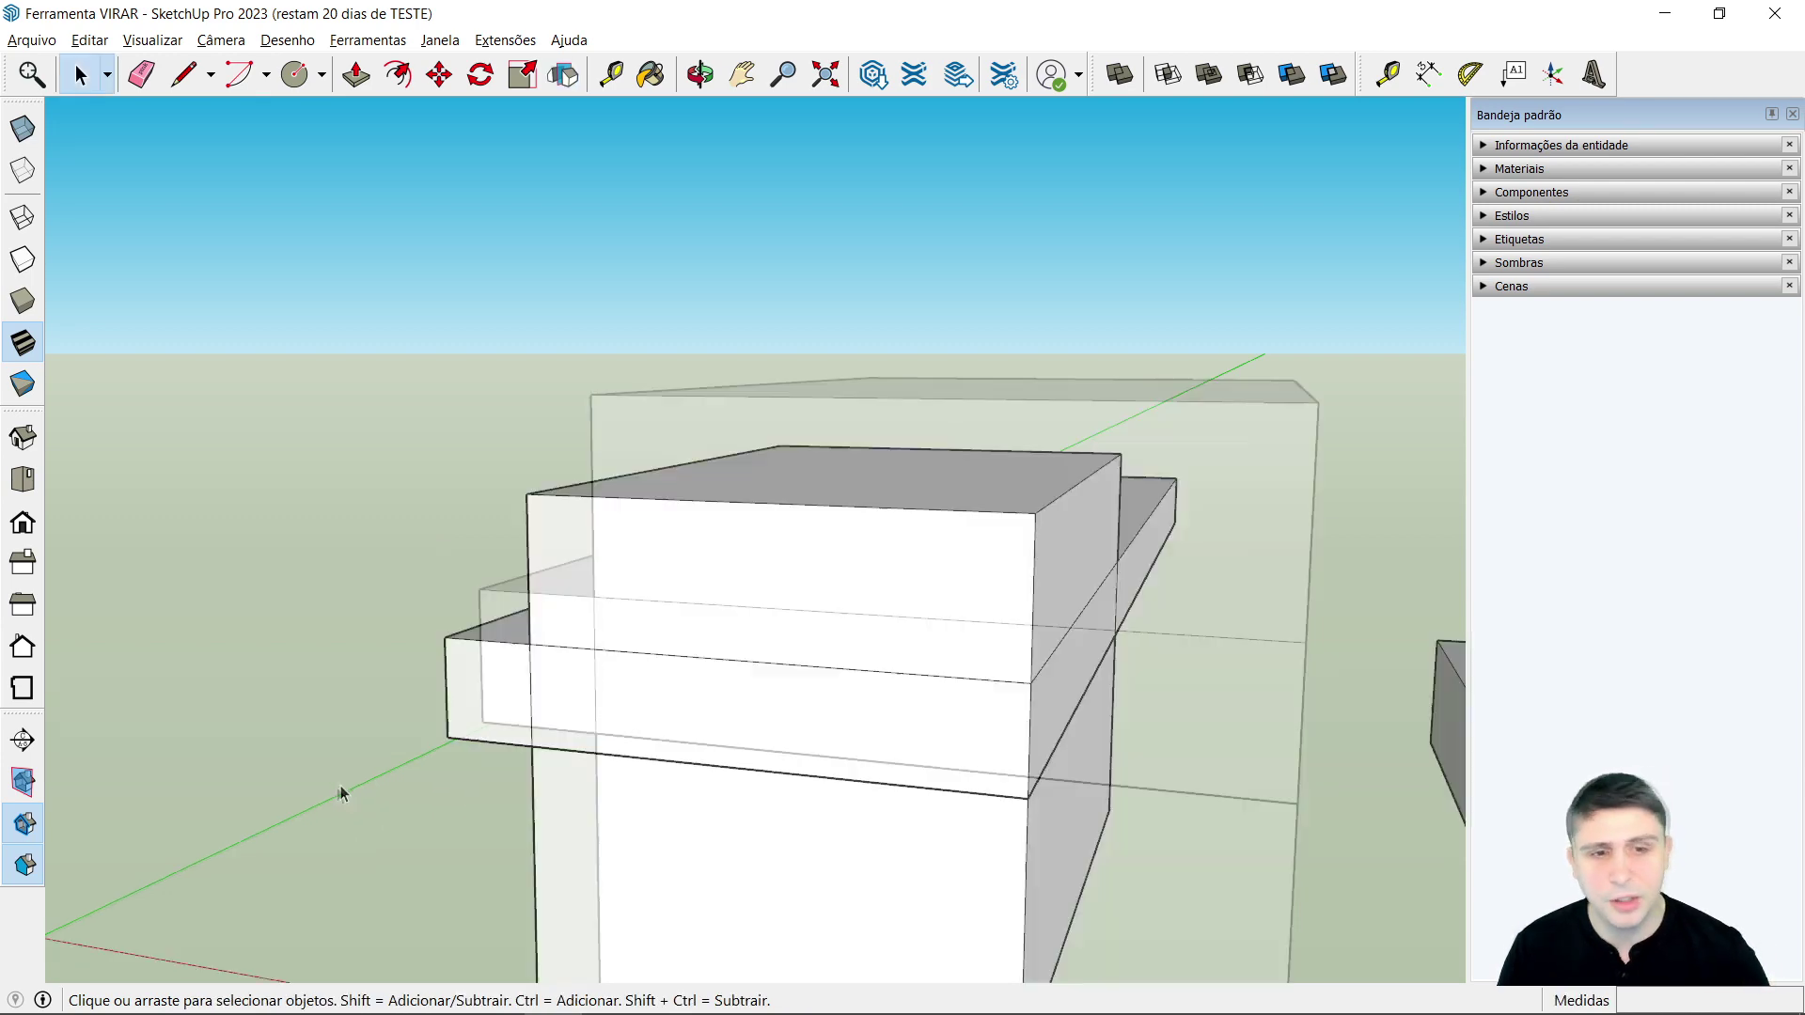
{"action": "scroll", "coordinate": [376, 808], "scroll_direction": "down", "scroll_amount": 3}
{"action": "scroll", "coordinate": [402, 829], "scroll_direction": "down", "scroll_amount": 2}
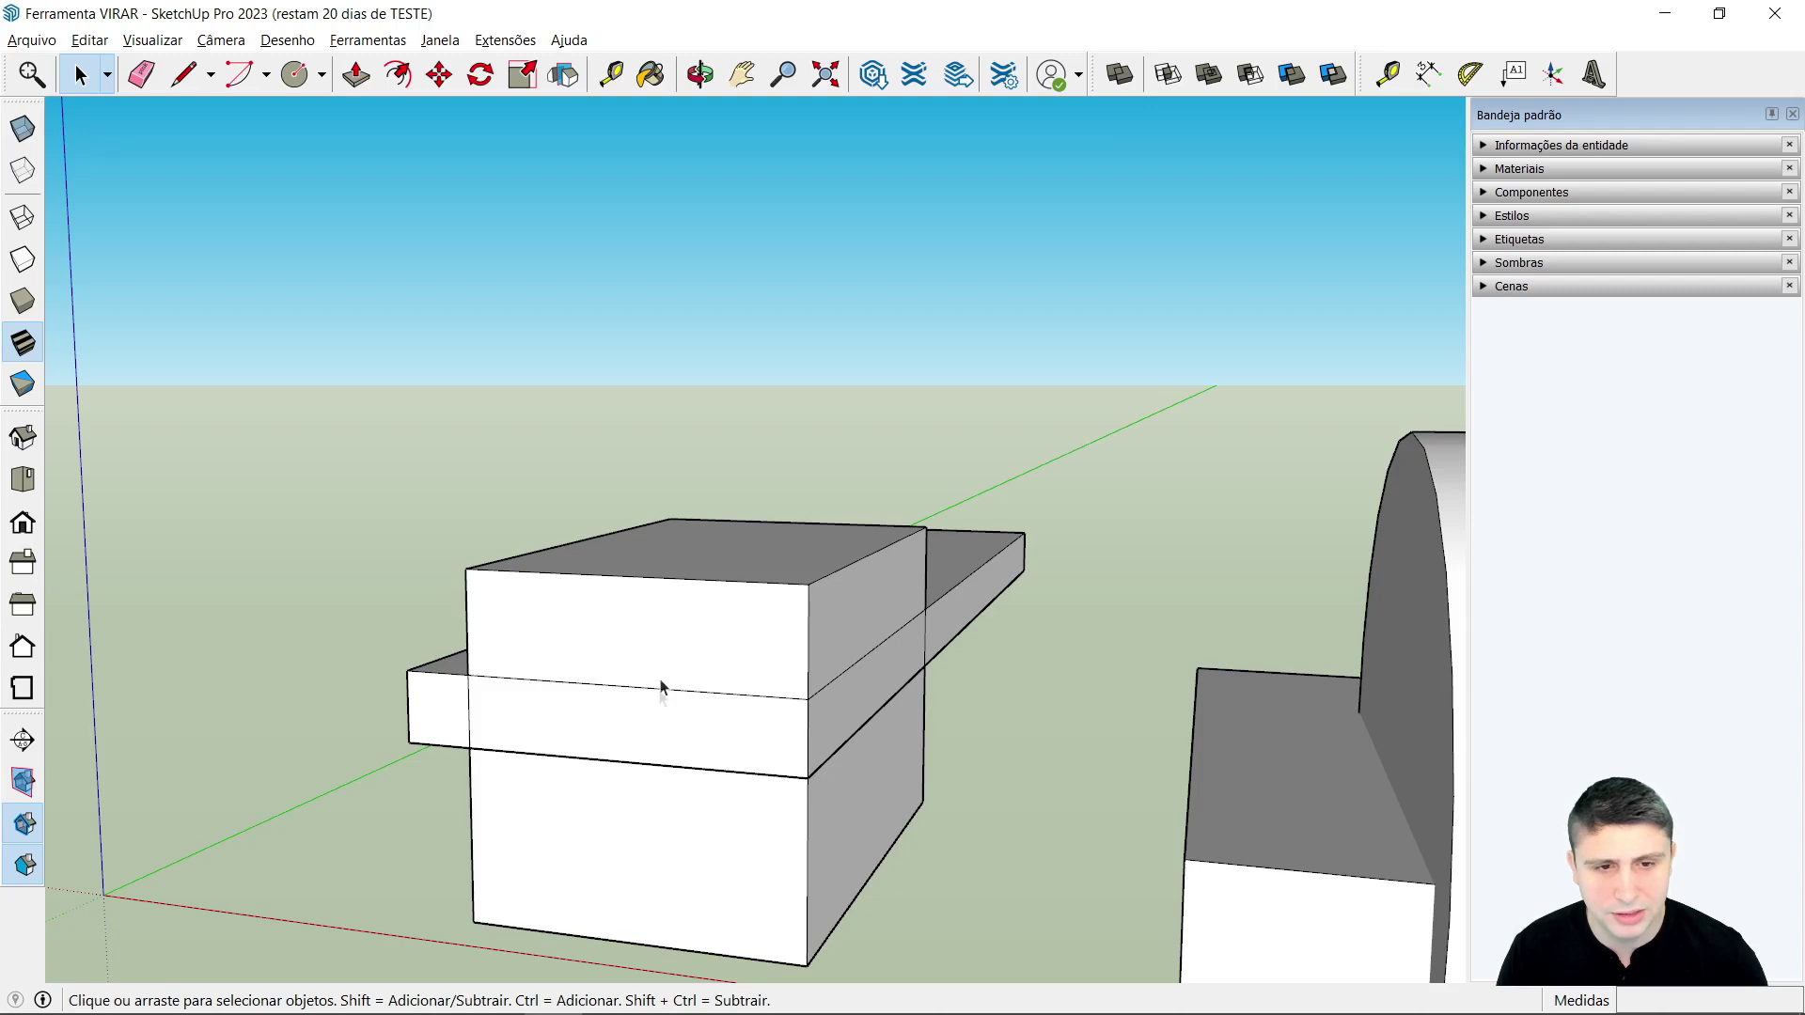
{"action": "triple_click", "coordinate": [661, 667]}
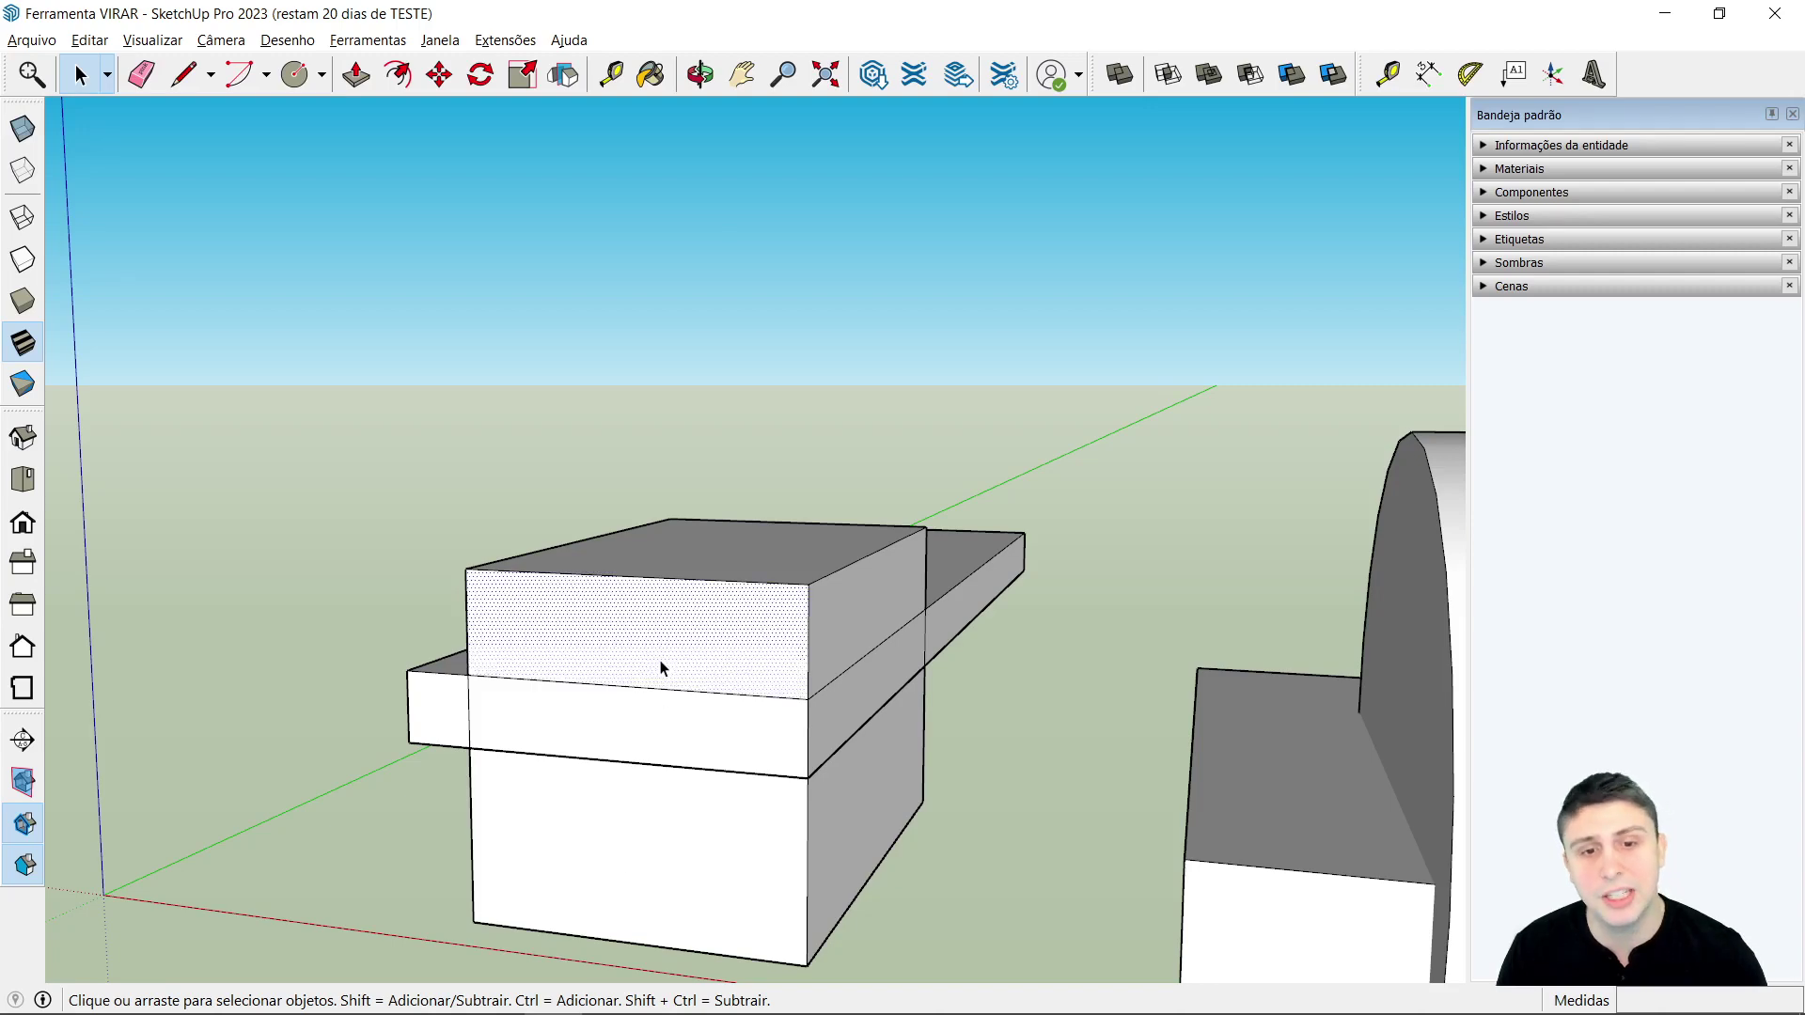
Step: Flip the box geometry across the green plane and back, then upside down and back upright
{"action": "left_click", "coordinate": [563, 76]}
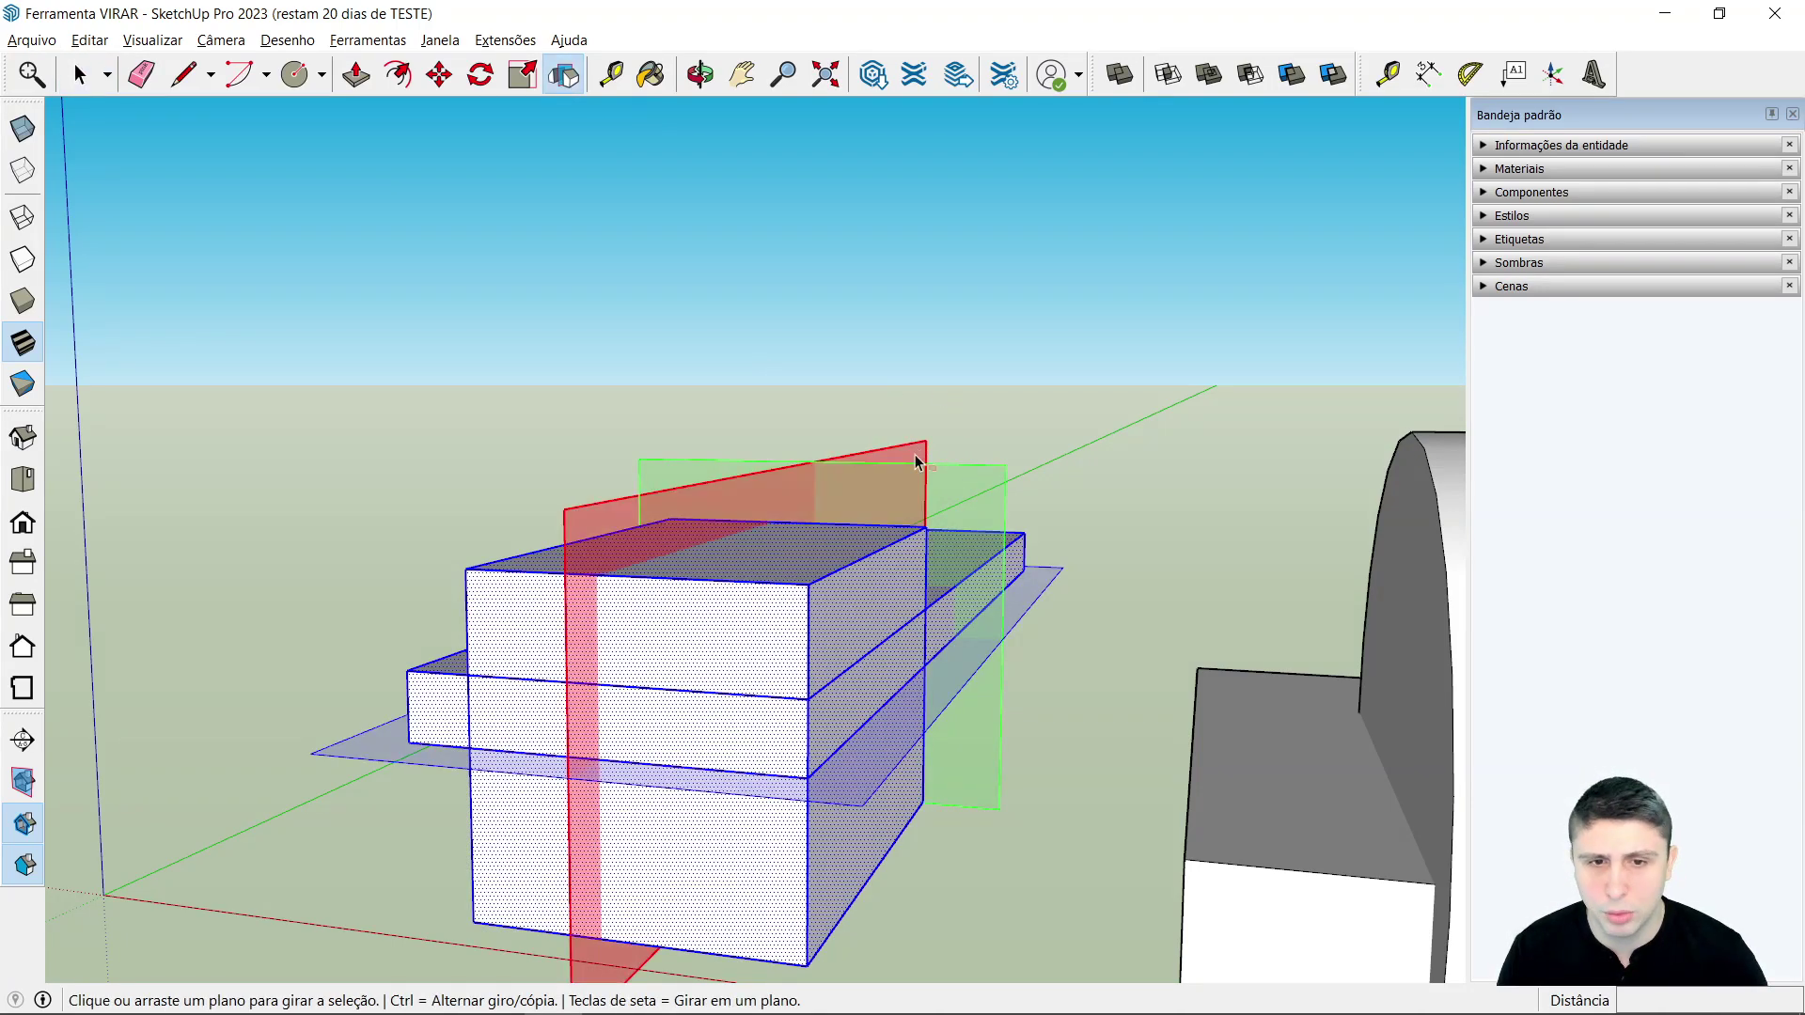
{"action": "left_click", "coordinate": [876, 489]}
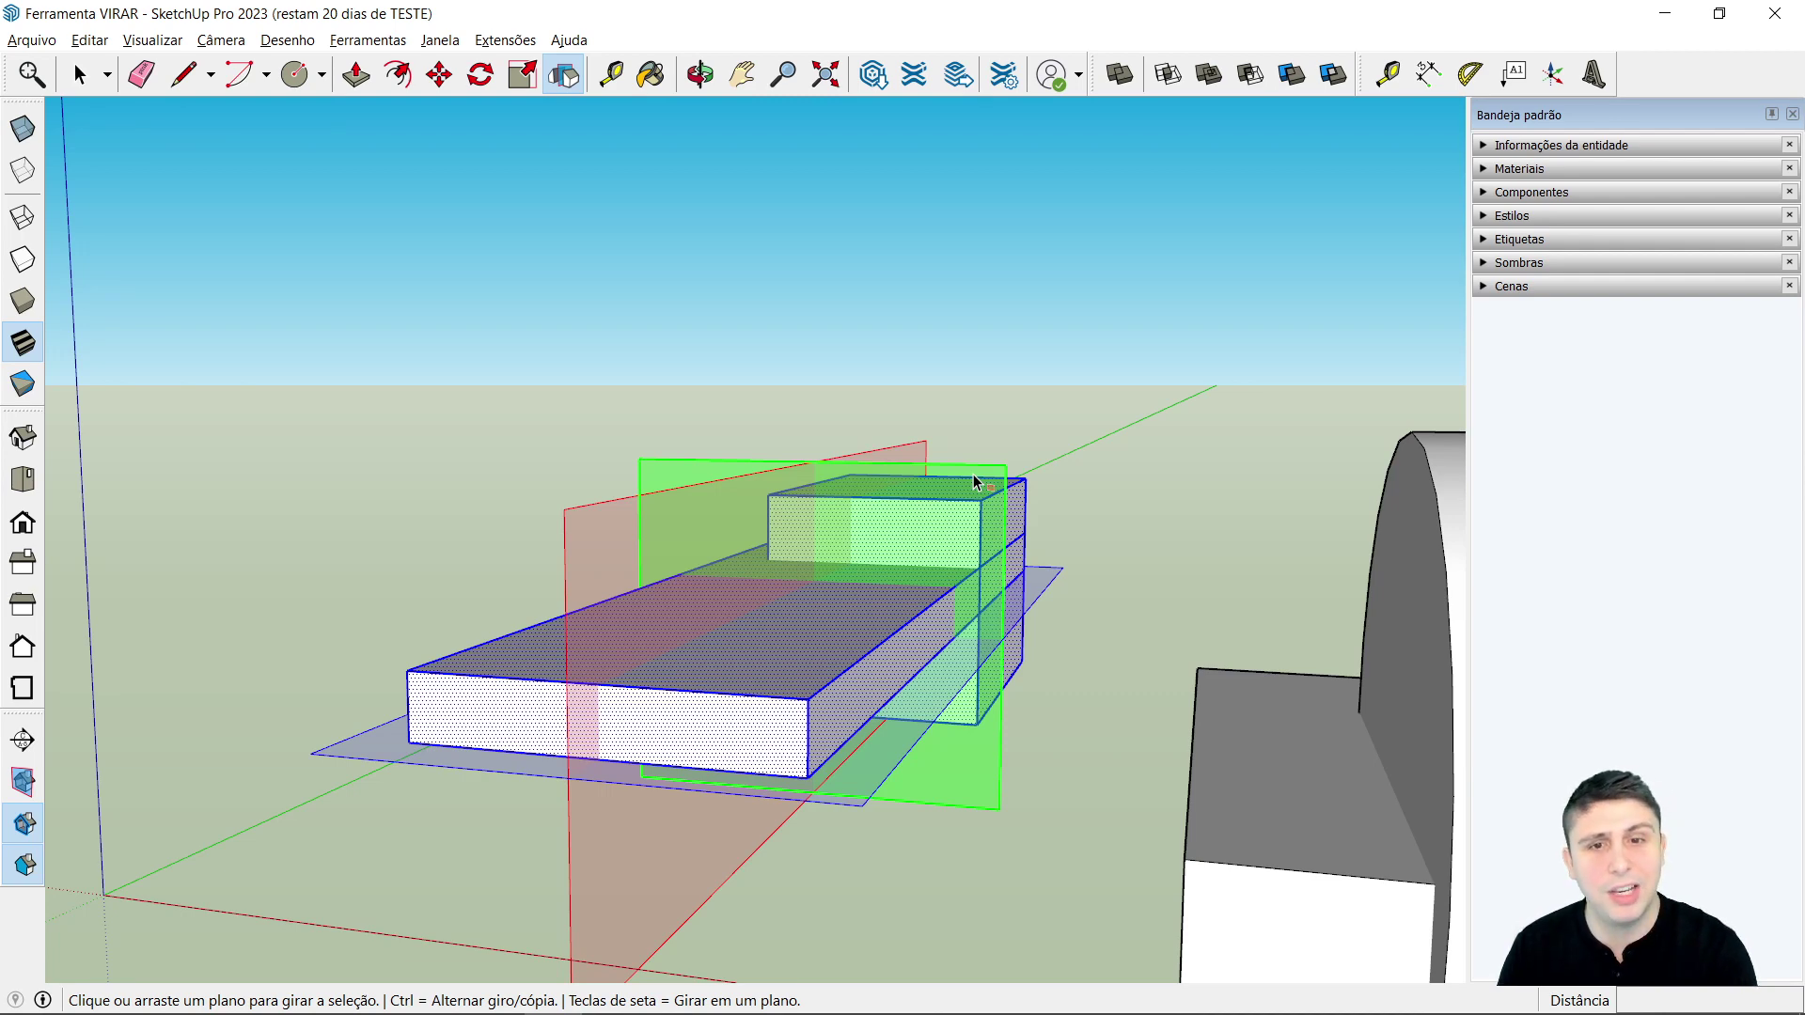
{"action": "middle_click_drag", "start_coordinate": [973, 474], "coordinate": [989, 501]}
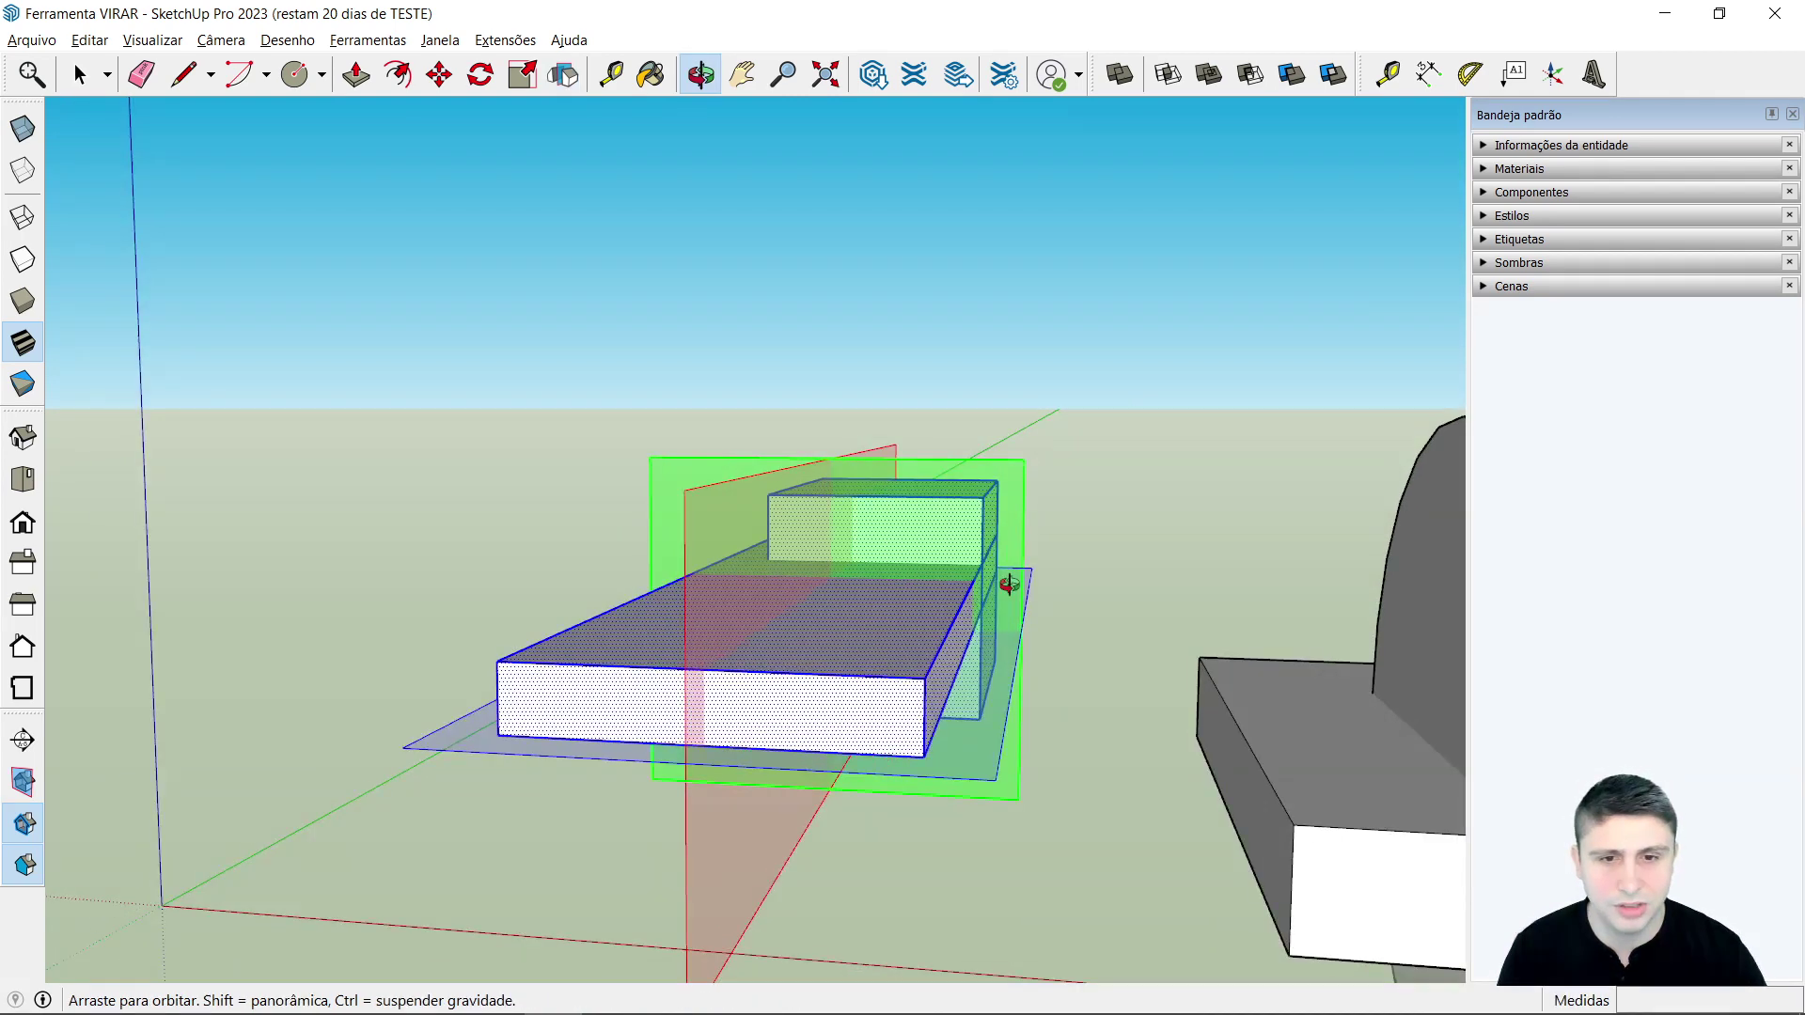
{"action": "left_click", "coordinate": [990, 501]}
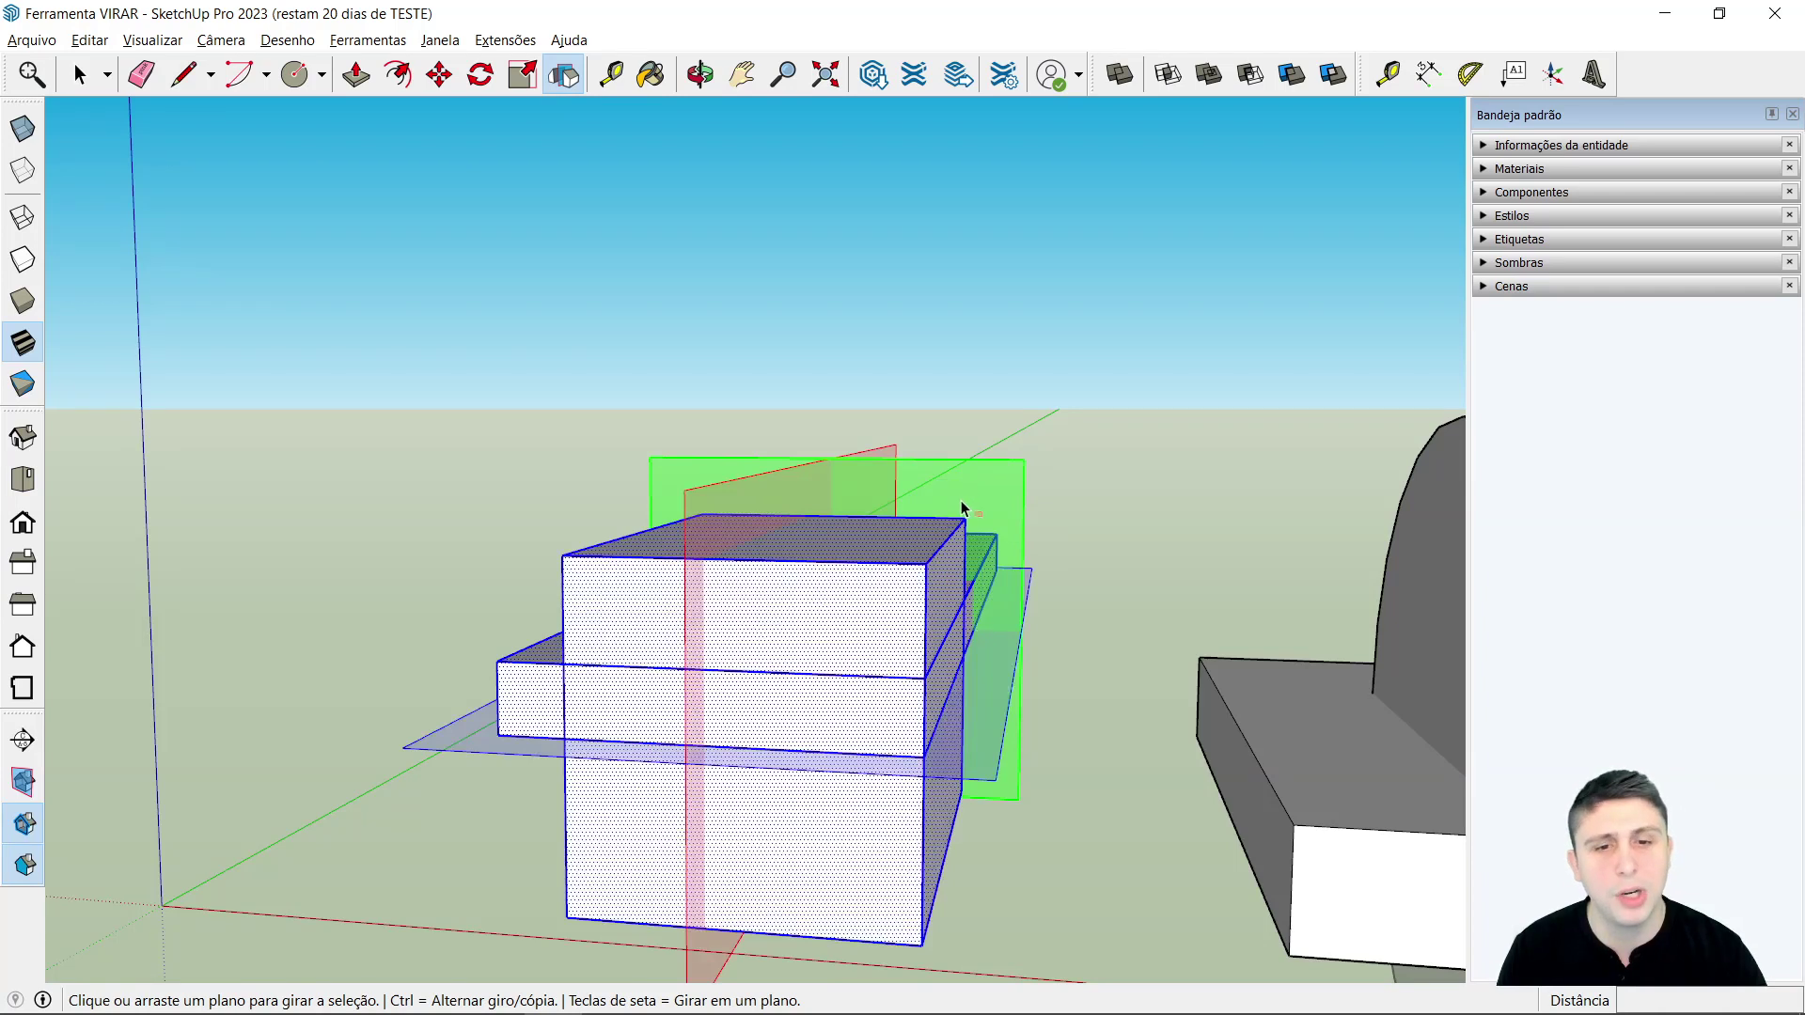
{"action": "left_click", "coordinate": [991, 752]}
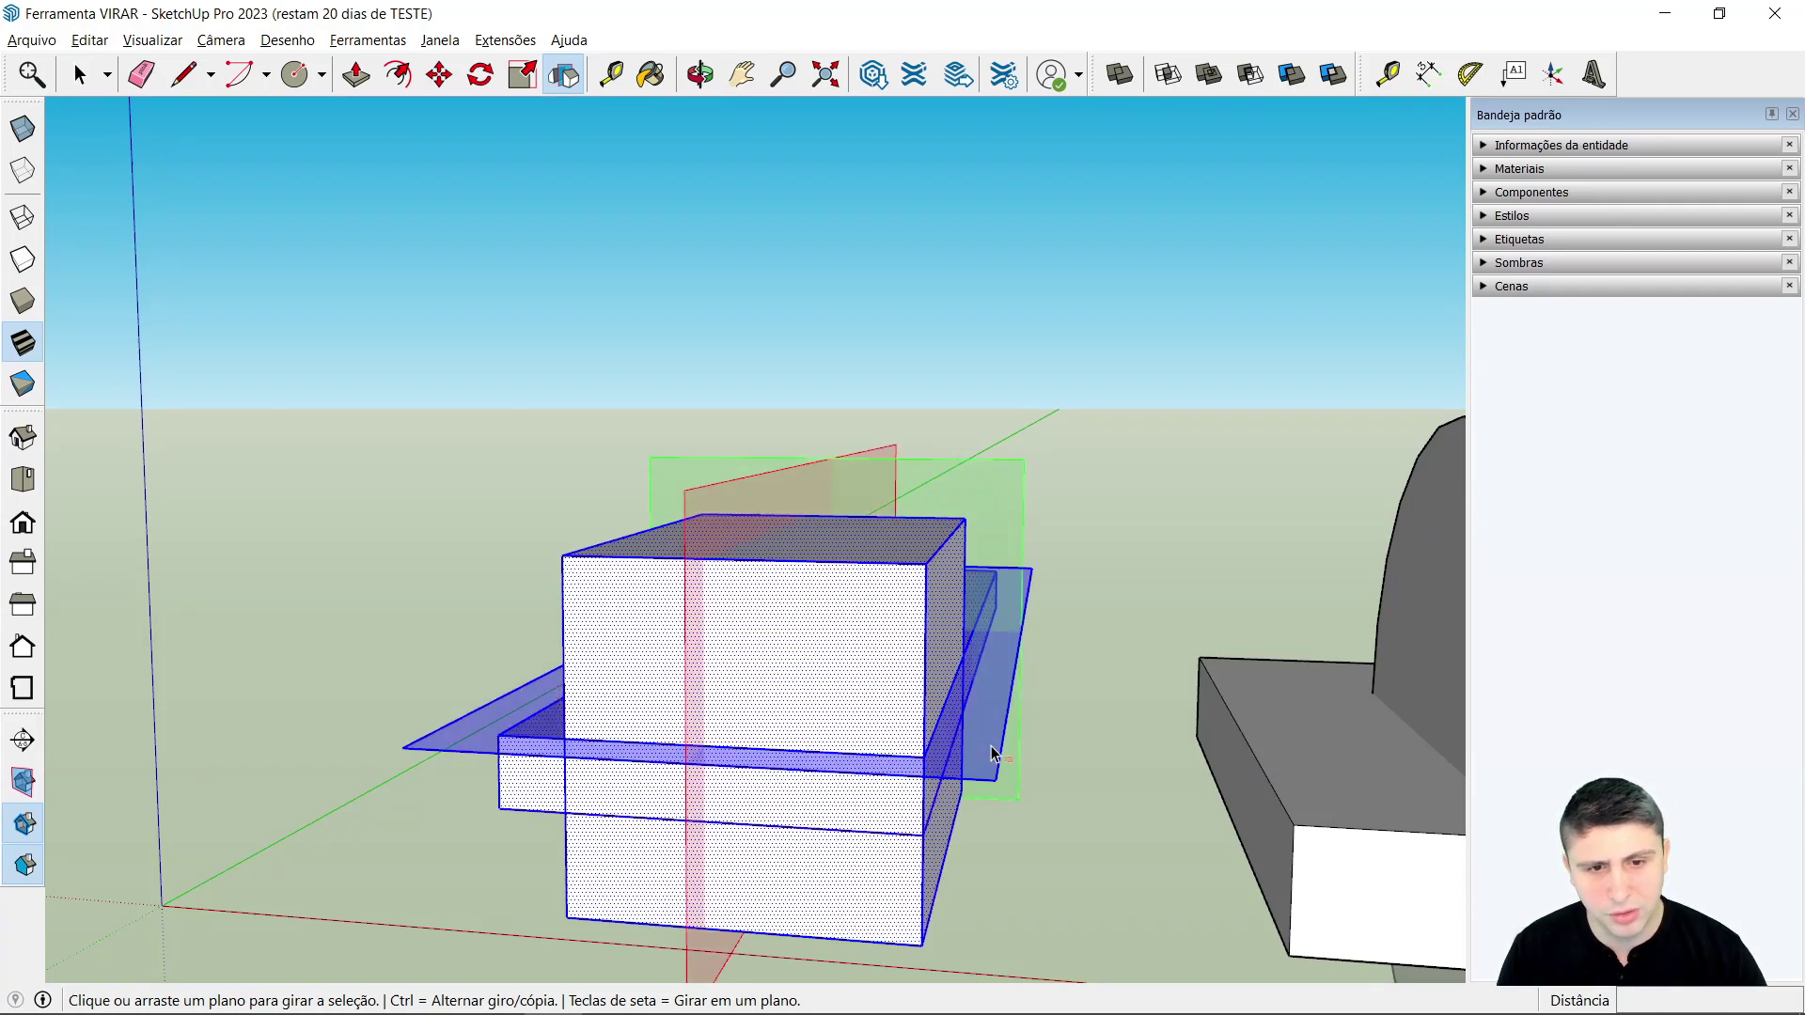
{"action": "left_click", "coordinate": [991, 748]}
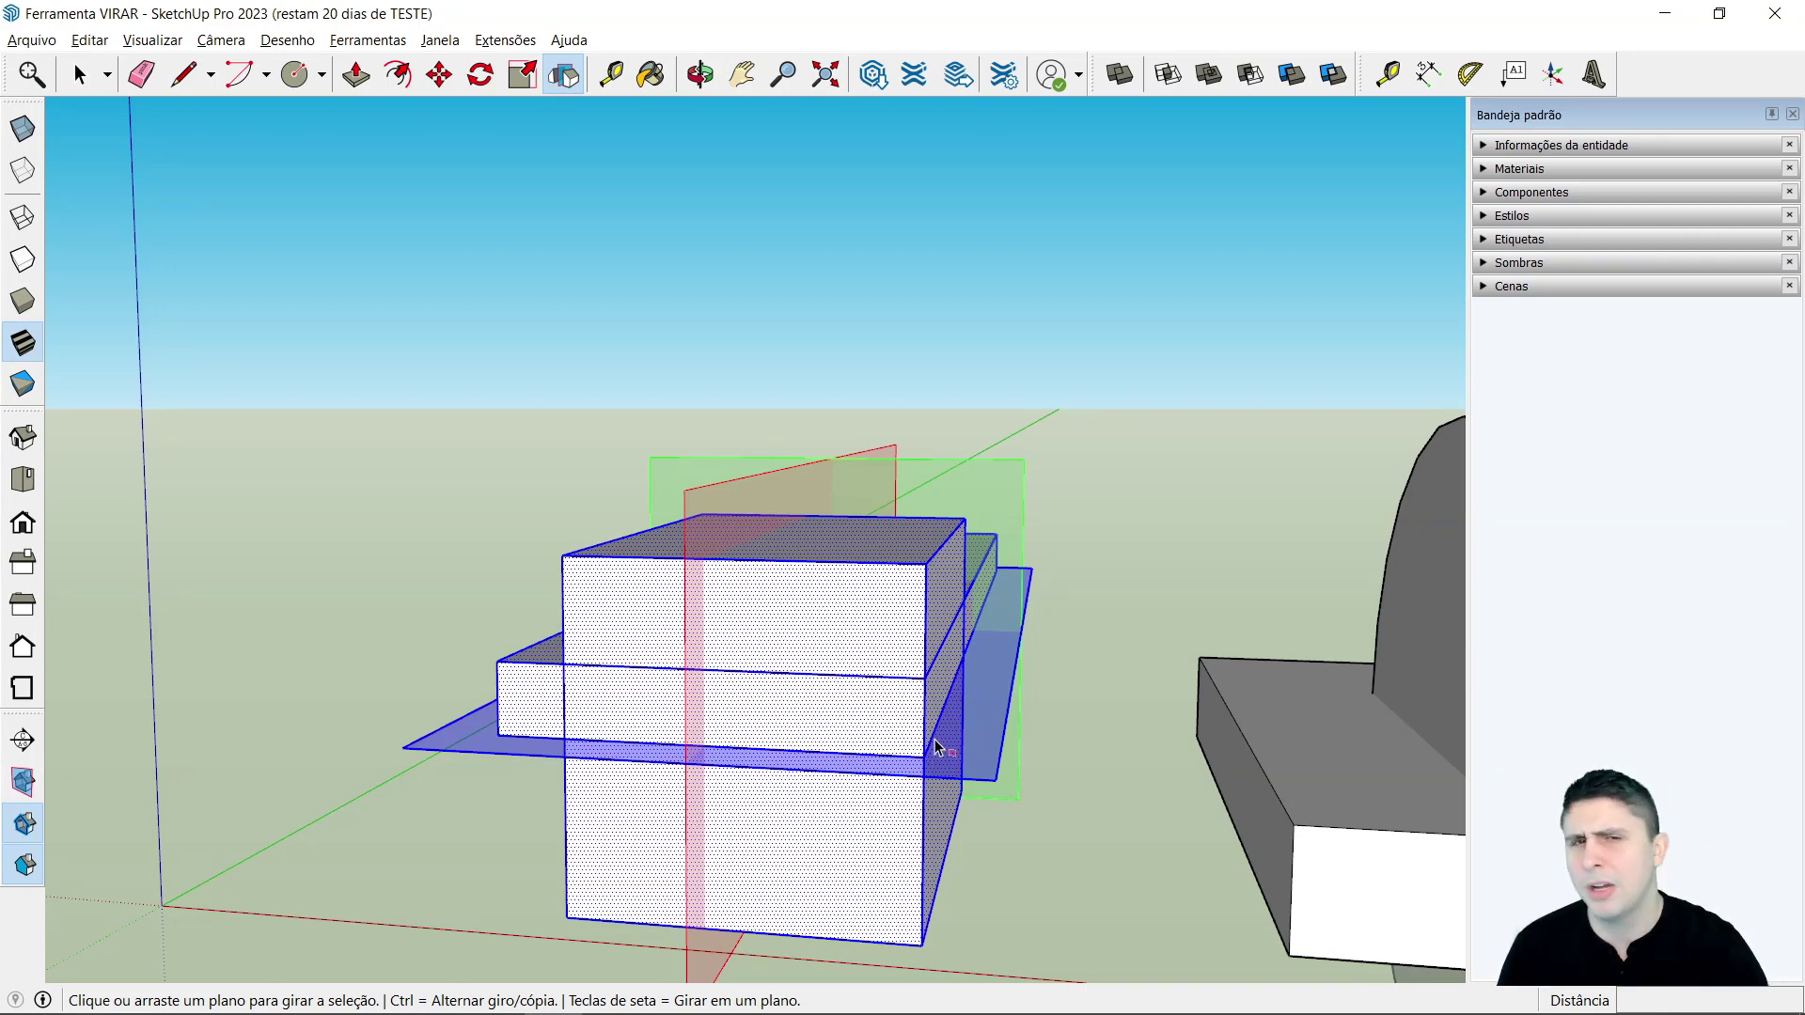
{"action": "scroll", "coordinate": [799, 789], "scroll_direction": "down", "scroll_amount": 3}
{"action": "scroll", "coordinate": [658, 836], "scroll_direction": "down", "scroll_amount": 3}
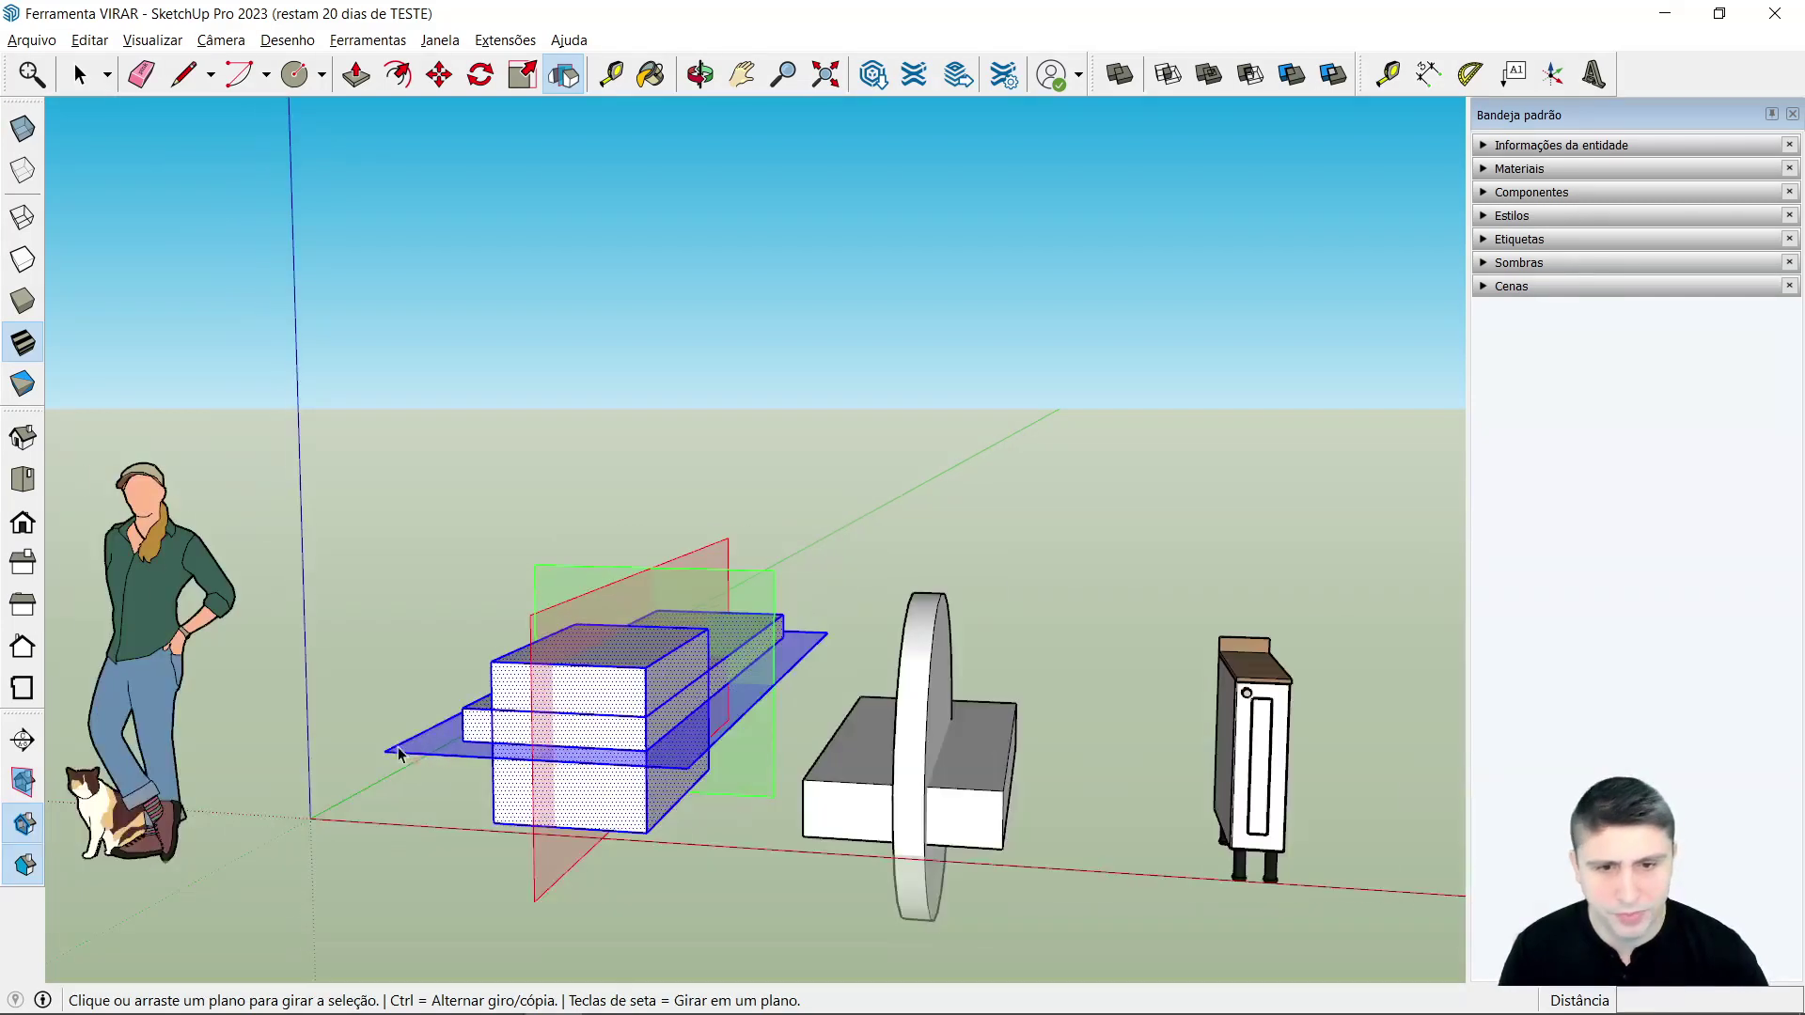
{"action": "key", "text": "space"}
Step: Clear the selection, reframe the view, and select the disc-and-block group
{"action": "left_click", "coordinate": [675, 854]}
{"action": "scroll", "coordinate": [675, 854], "scroll_direction": "down", "scroll_amount": 3}
{"action": "scroll", "coordinate": [799, 855], "scroll_direction": "down", "scroll_amount": 3}
{"action": "middle_click_drag", "start_coordinate": [912, 850], "coordinate": [926, 858]}
{"action": "scroll", "coordinate": [836, 827], "scroll_direction": "up", "scroll_amount": 2}
{"action": "scroll", "coordinate": [799, 771], "scroll_direction": "up", "scroll_amount": 2}
{"action": "left_click", "coordinate": [755, 705]}
{"action": "scroll", "coordinate": [755, 705], "scroll_direction": "up", "scroll_amount": 2}
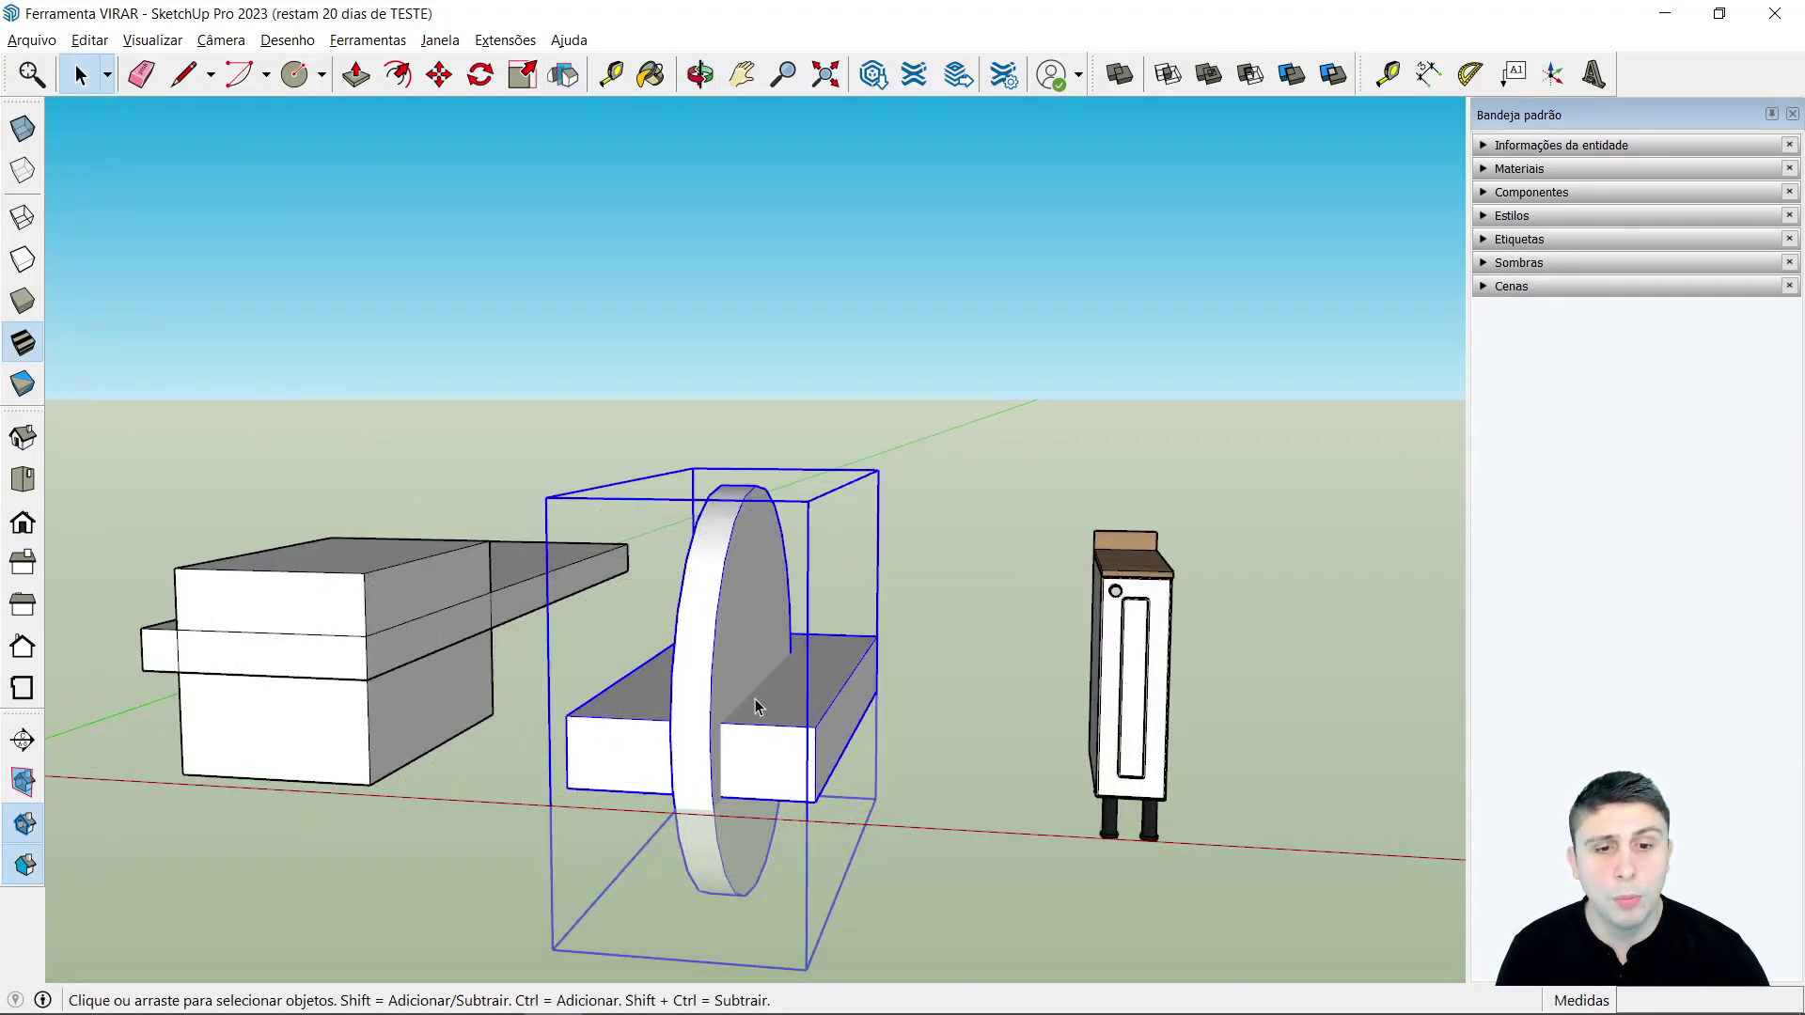
Step: Explode the disc-and-block group with Desassociar
{"action": "right_click", "coordinate": [740, 684]}
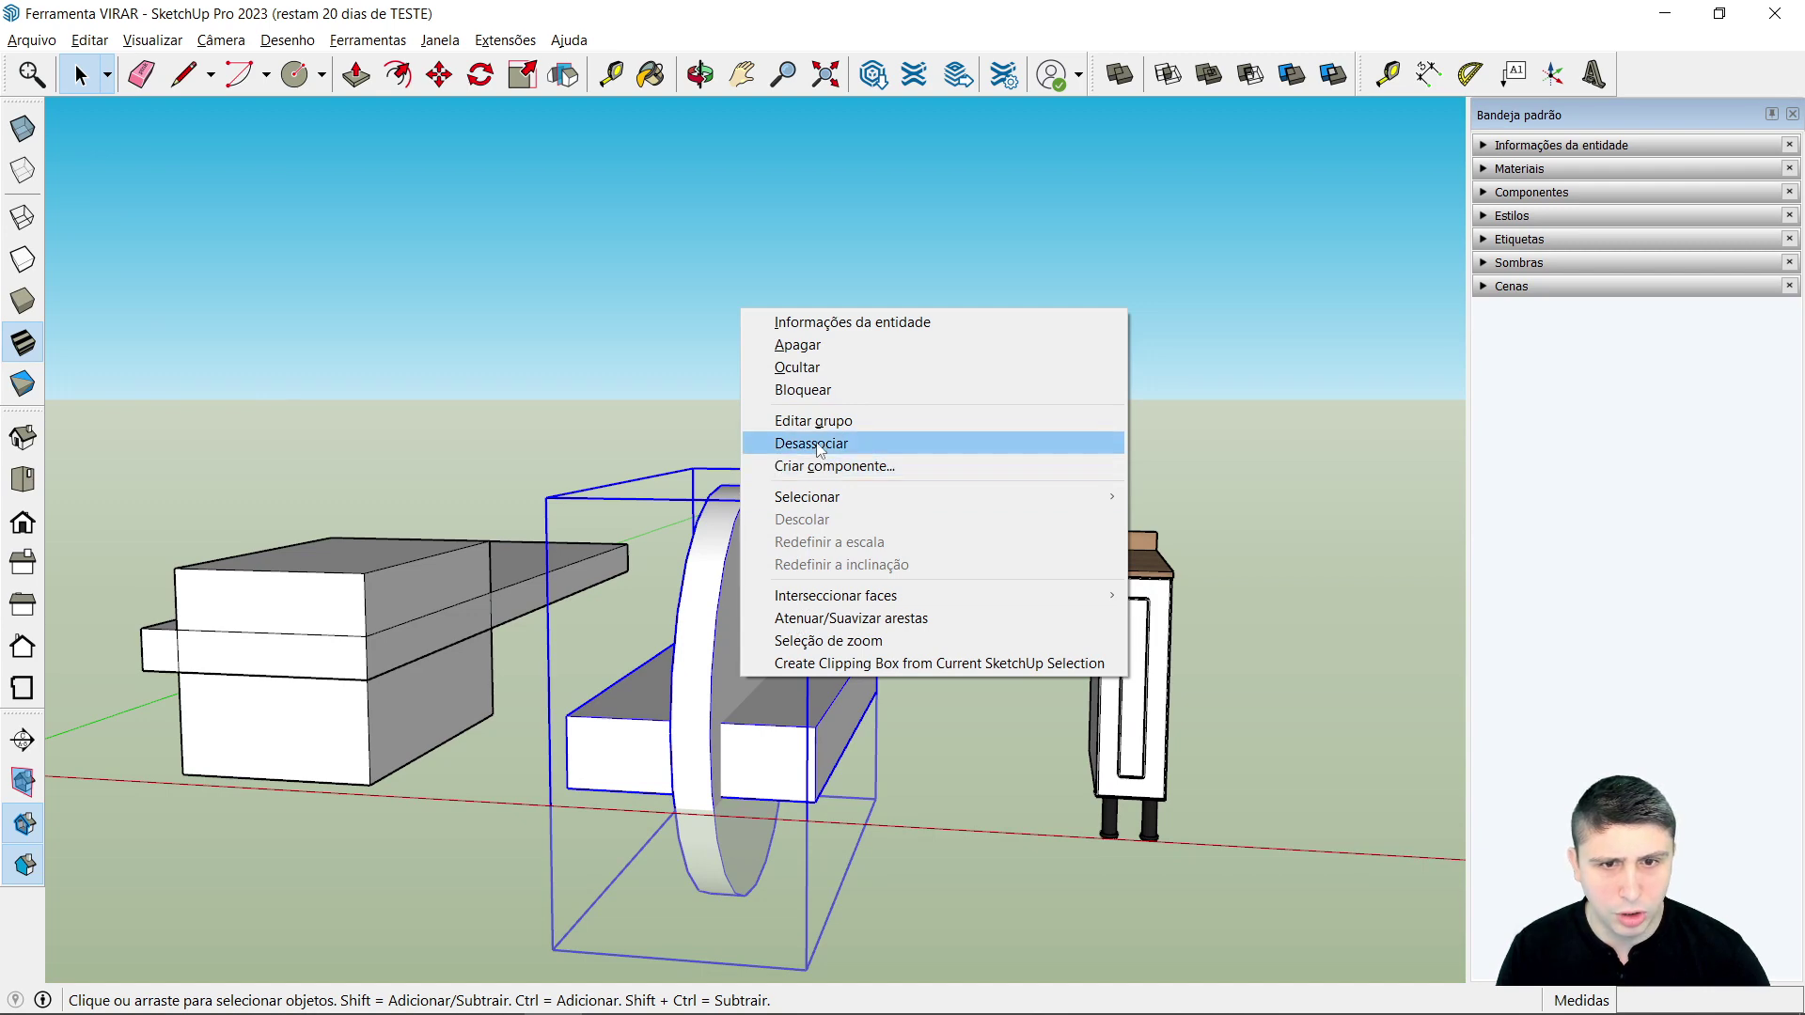
{"action": "left_click", "coordinate": [818, 446]}
{"action": "left_click", "coordinate": [921, 711]}
Step: Select the block and the disc together and make them one new group with Criar grupo
{"action": "triple_click", "coordinate": [778, 689]}
{"action": "mouse_move", "coordinate": [779, 689]}
{"action": "middle_mouse_down"}
{"action": "mouse_move", "coordinate": [1000, 769]}
{"action": "mouse_move", "coordinate": [882, 543]}
{"action": "middle_mouse_up"}
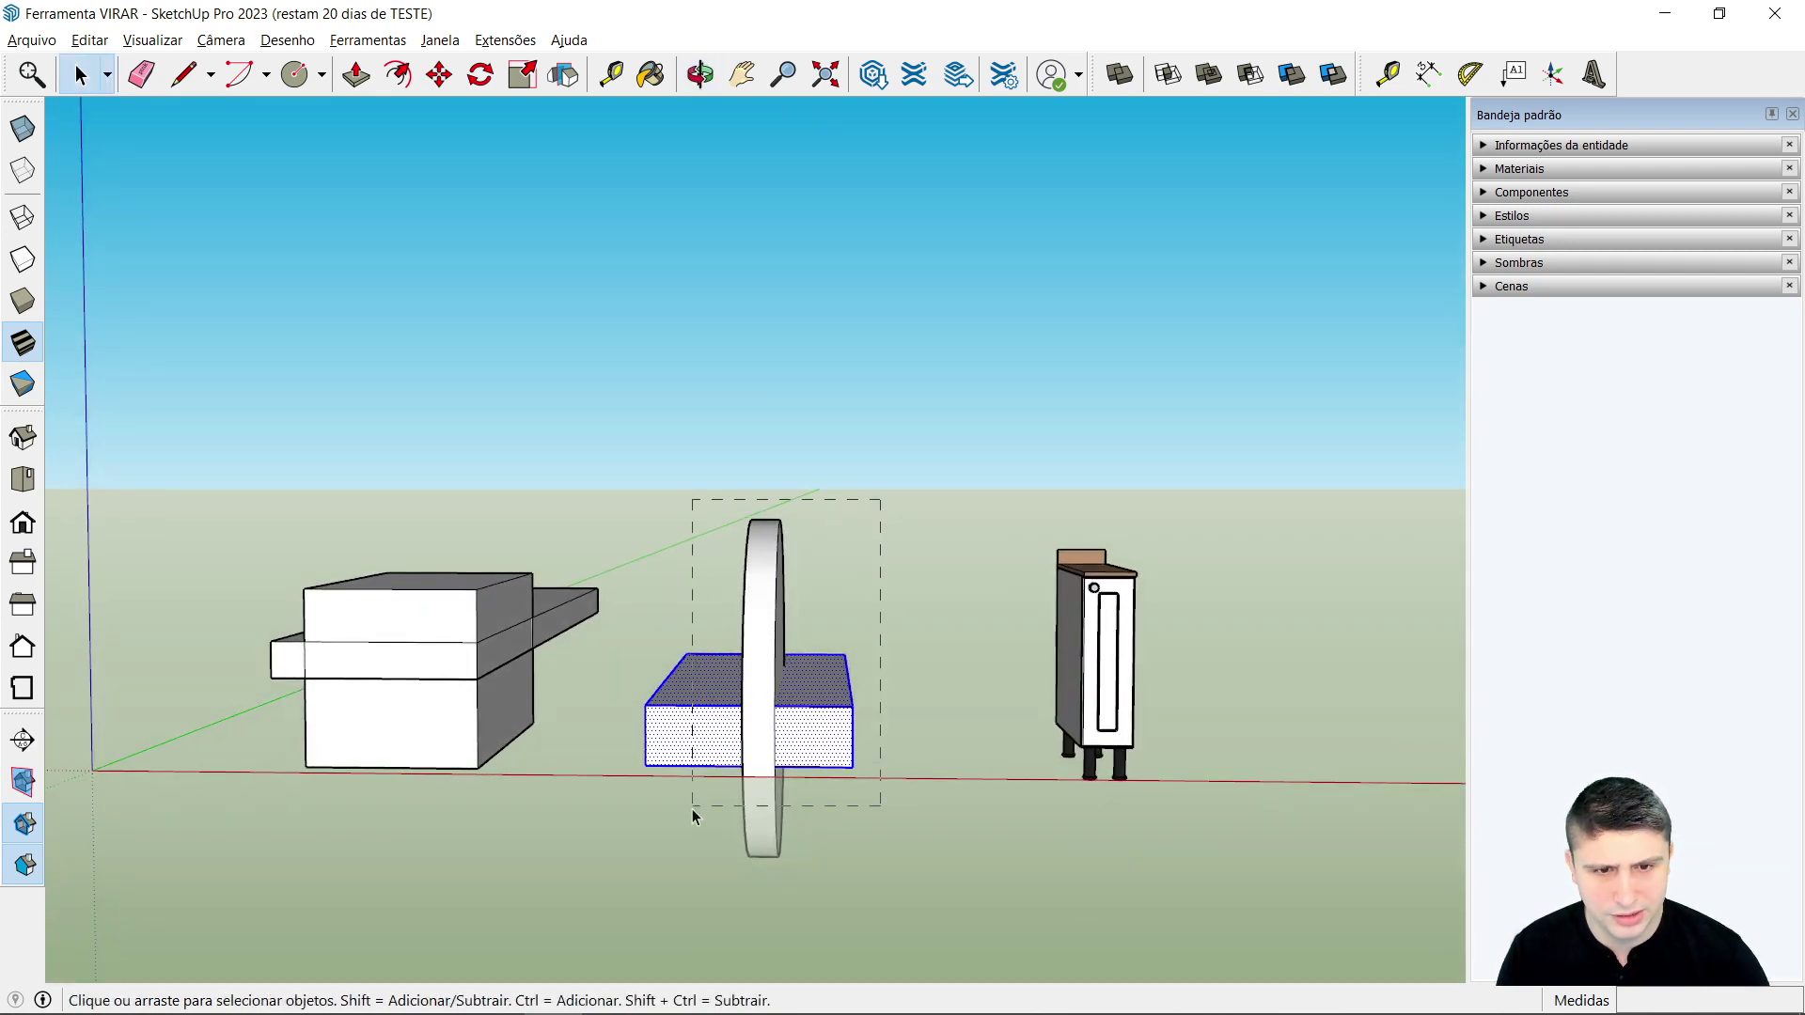
{"action": "left_click_drag", "start_coordinate": [645, 882], "coordinate": [630, 893]}
{"action": "right_click", "coordinate": [687, 720]}
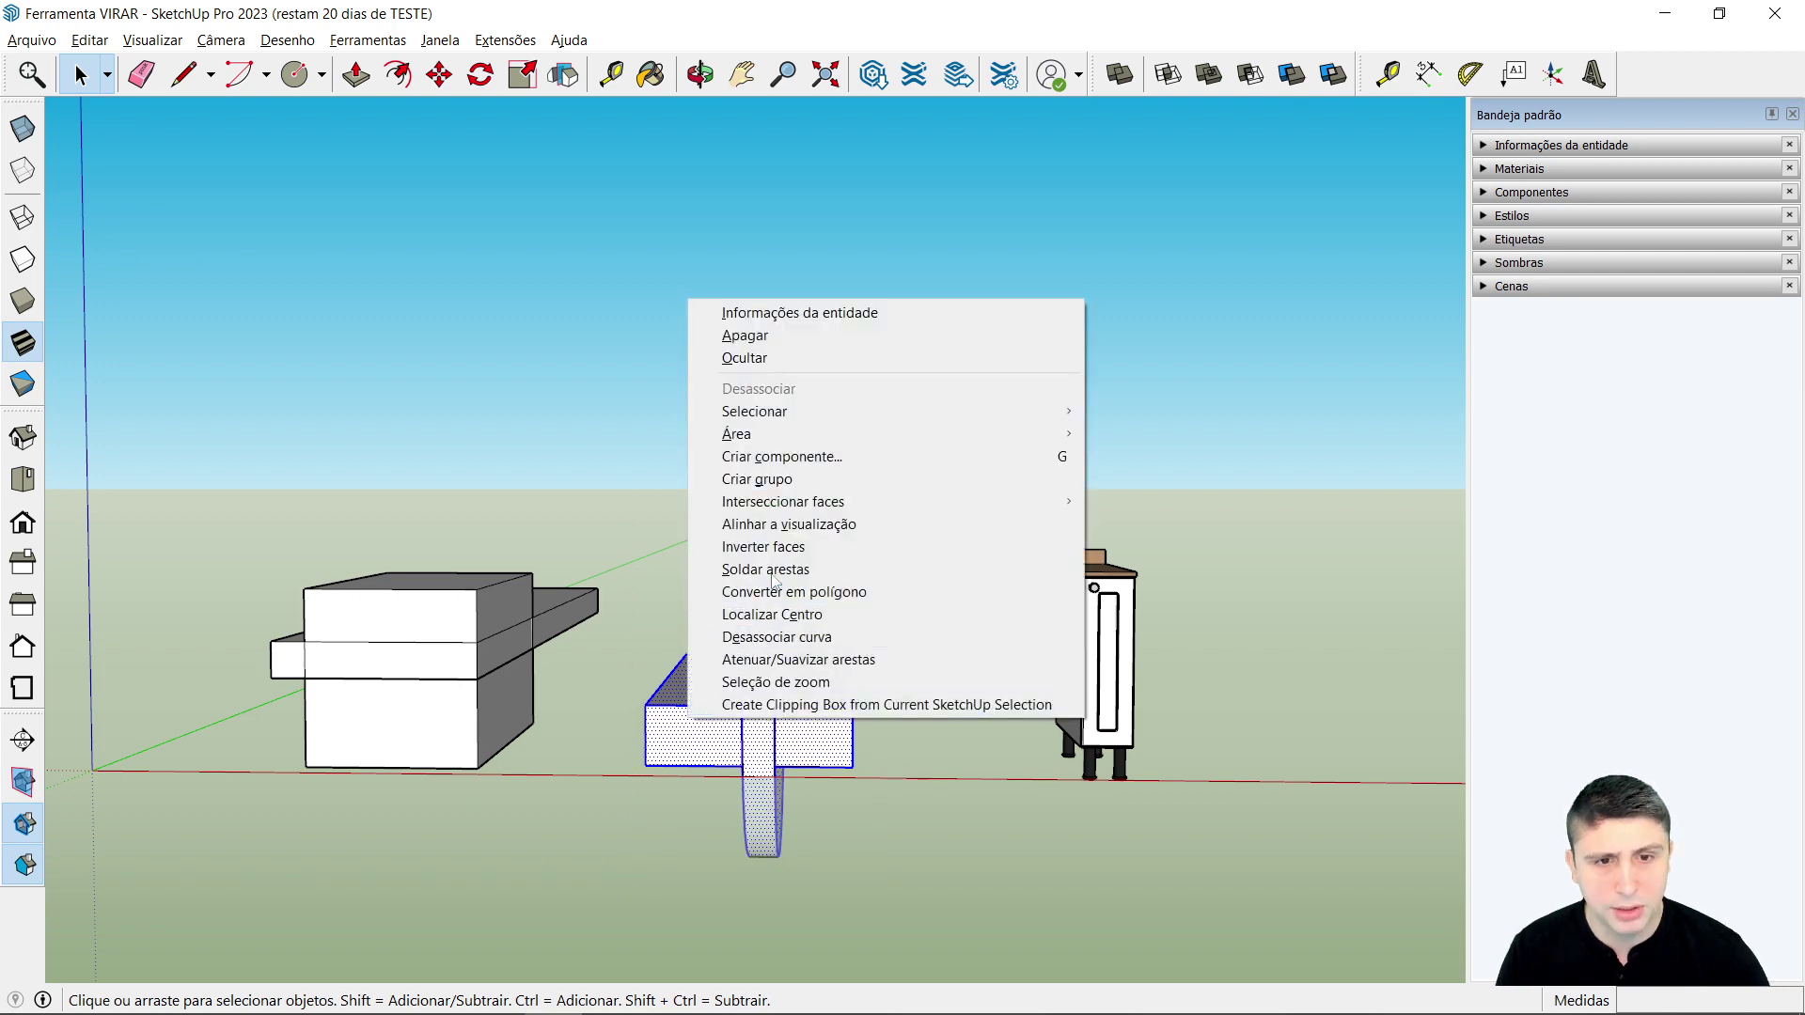
{"action": "left_click", "coordinate": [775, 478]}
{"action": "left_click", "coordinate": [983, 788]}
Step: Reorient the view and select the new disc-and-block group
{"action": "mouse_move", "coordinate": [983, 788]}
{"action": "middle_mouse_down"}
{"action": "mouse_move", "coordinate": [838, 843]}
{"action": "mouse_move", "coordinate": [797, 718]}
{"action": "middle_mouse_up"}
{"action": "scroll", "coordinate": [797, 718], "scroll_direction": "up", "scroll_amount": 3}
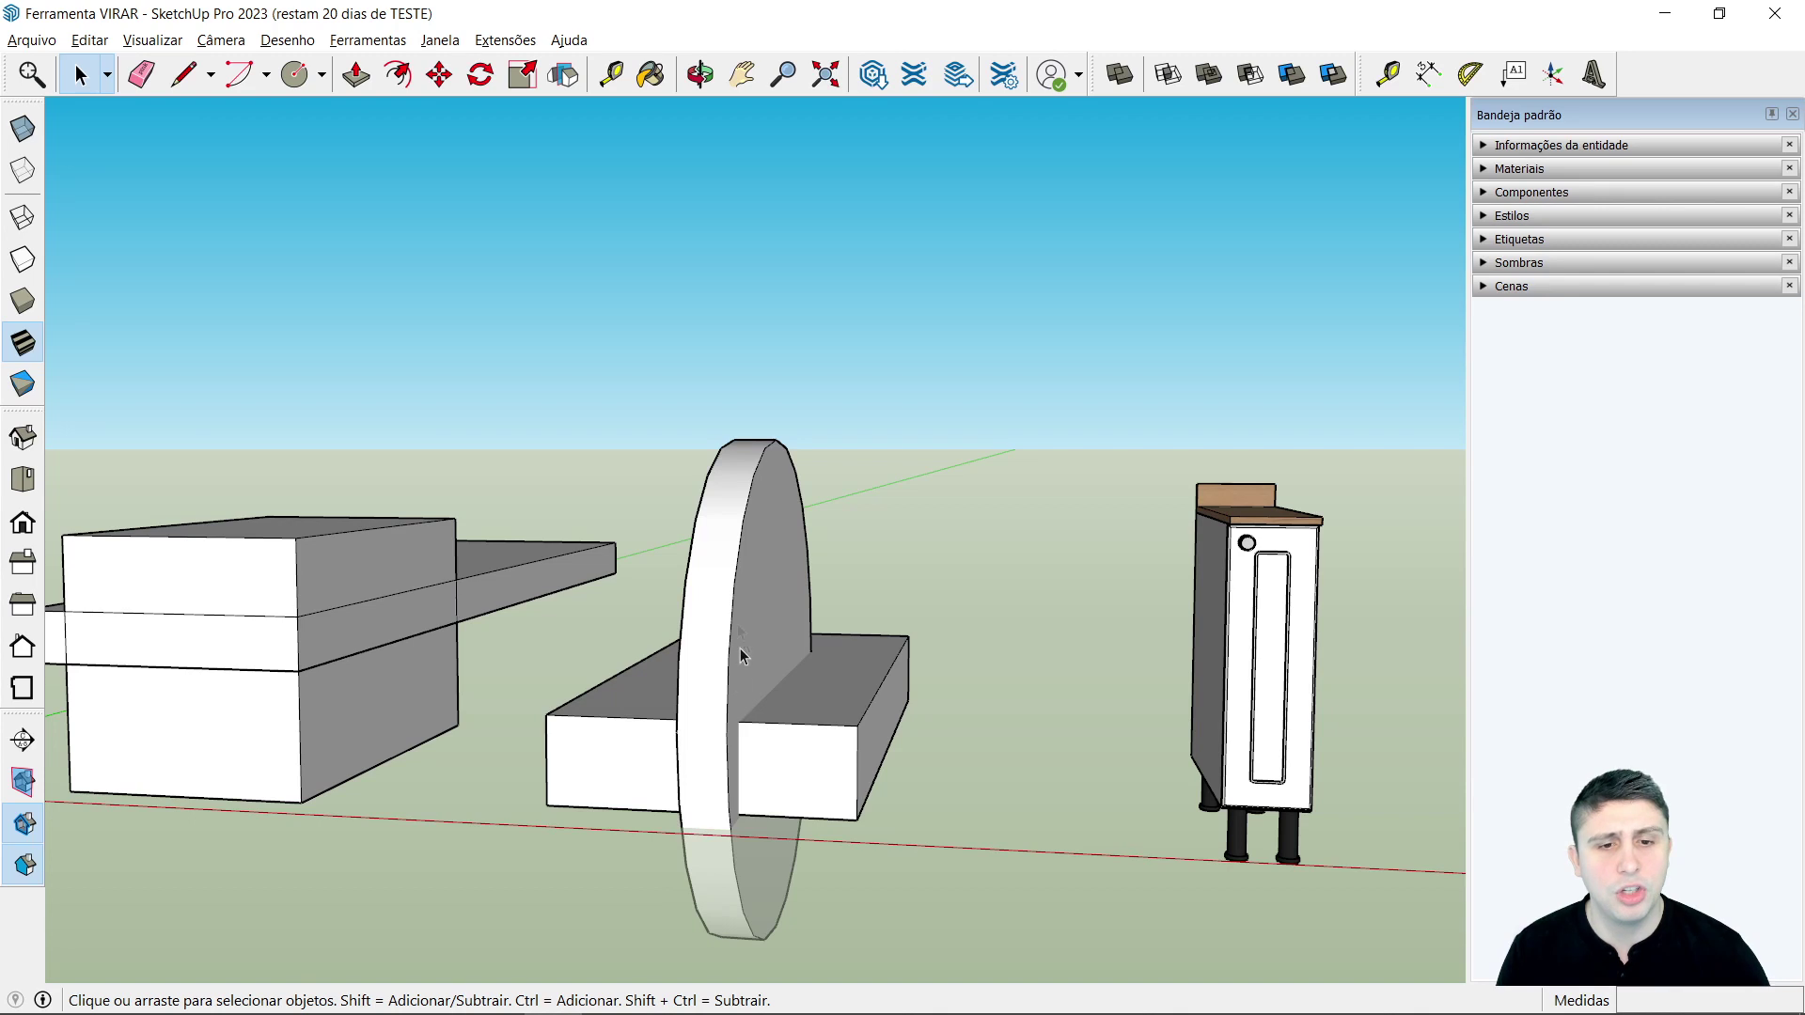
{"action": "scroll", "coordinate": [698, 494], "scroll_direction": "down", "scroll_amount": 3}
{"action": "scroll", "coordinate": [743, 602], "scroll_direction": "up", "scroll_amount": 2}
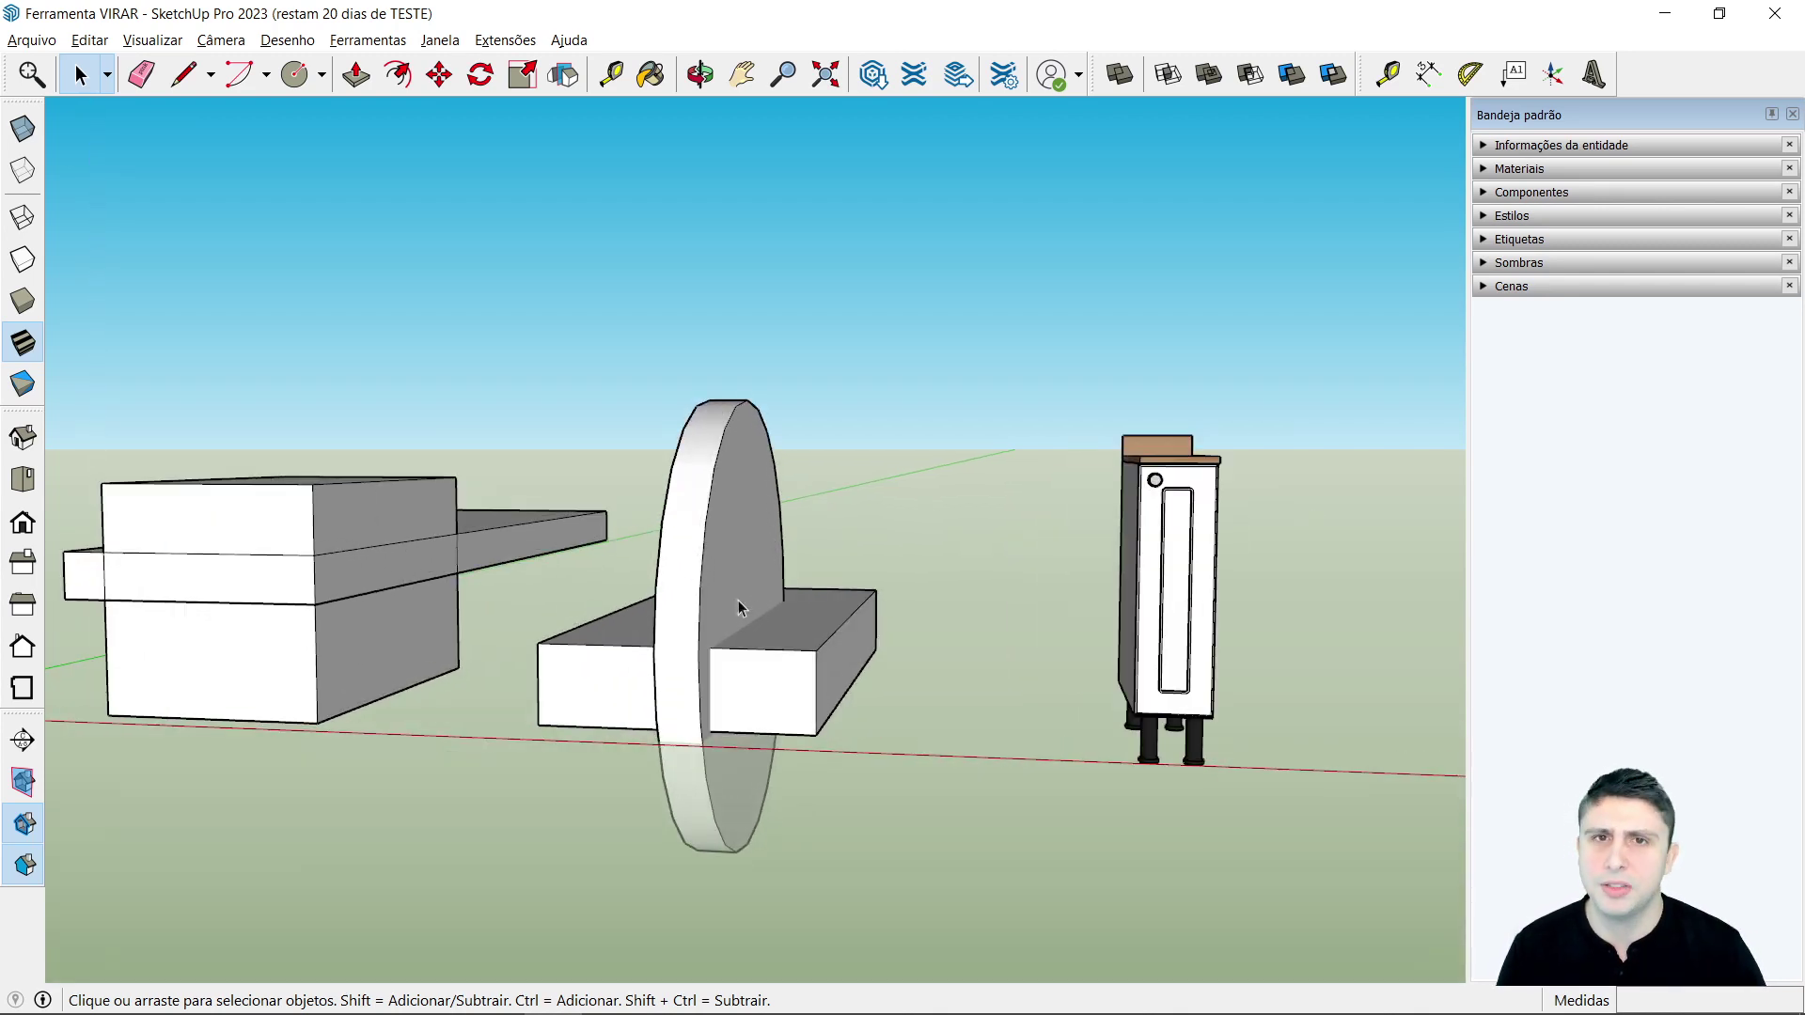
{"action": "left_click", "coordinate": [714, 590]}
Step: Flip the disc-and-block group across the red plane and leave the Flip tool
{"action": "left_click", "coordinate": [561, 83]}
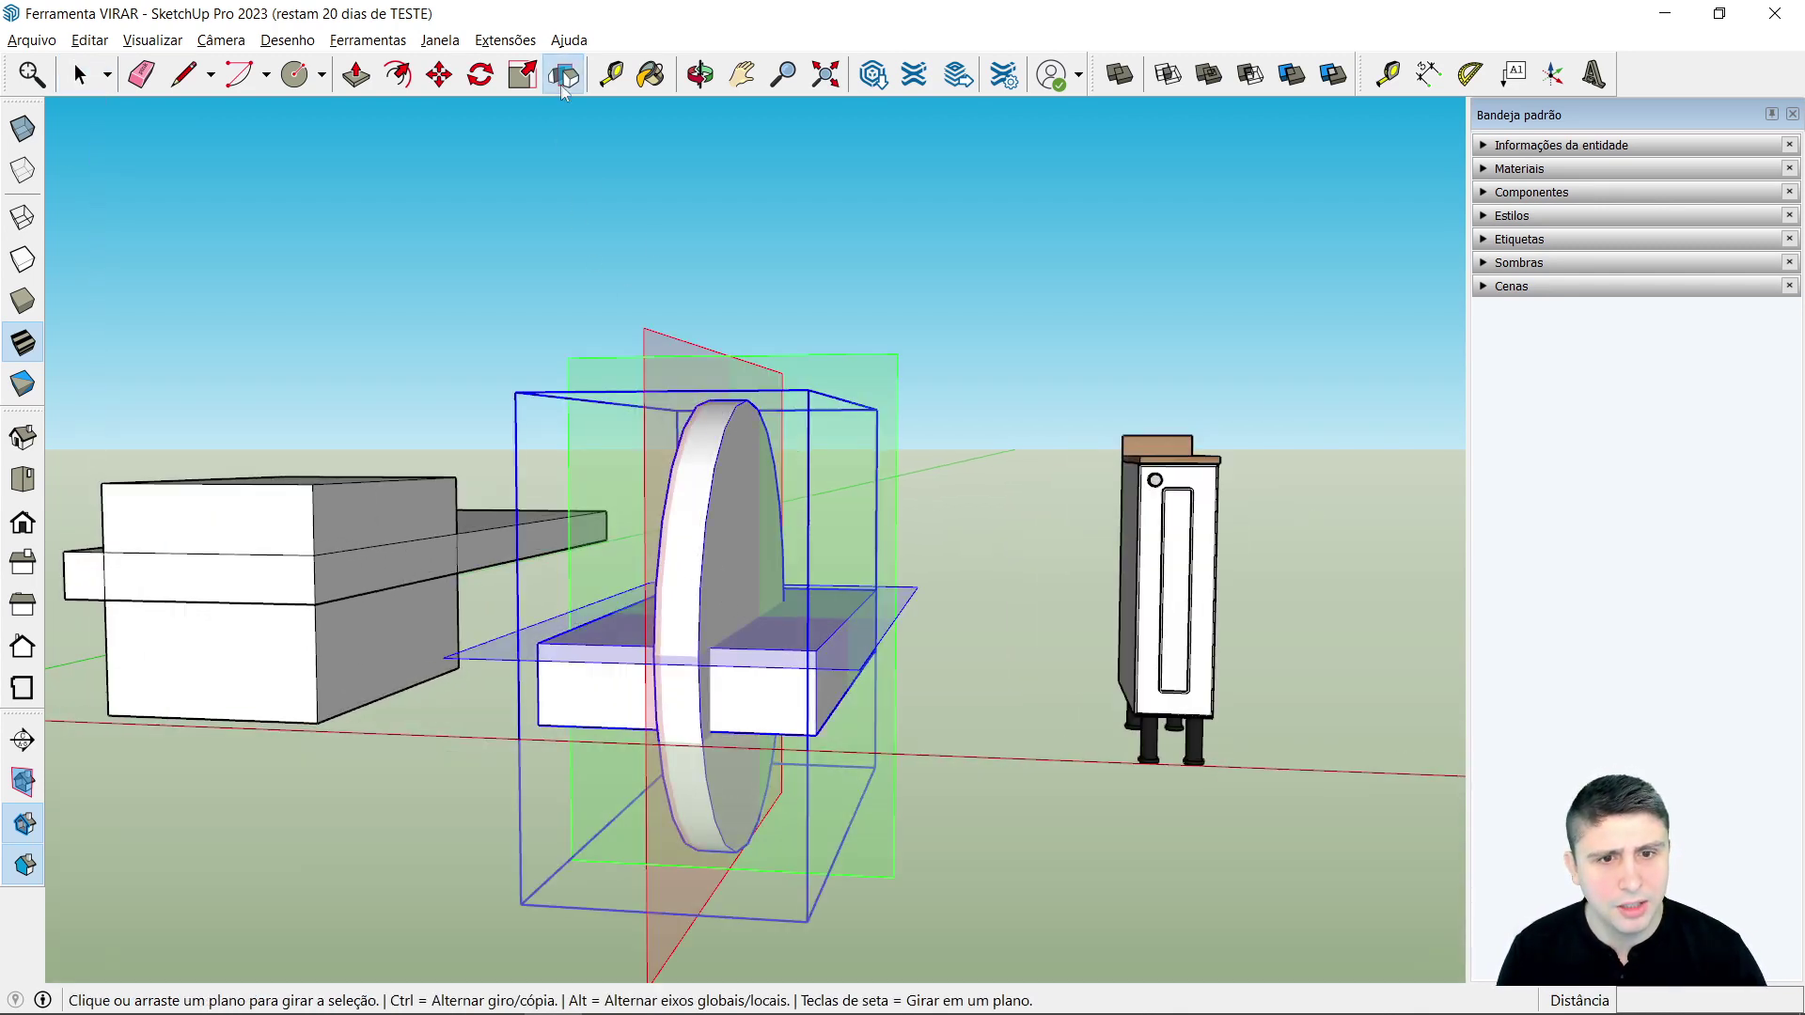
{"action": "left_click", "coordinate": [878, 425]}
{"action": "left_click", "coordinate": [645, 477]}
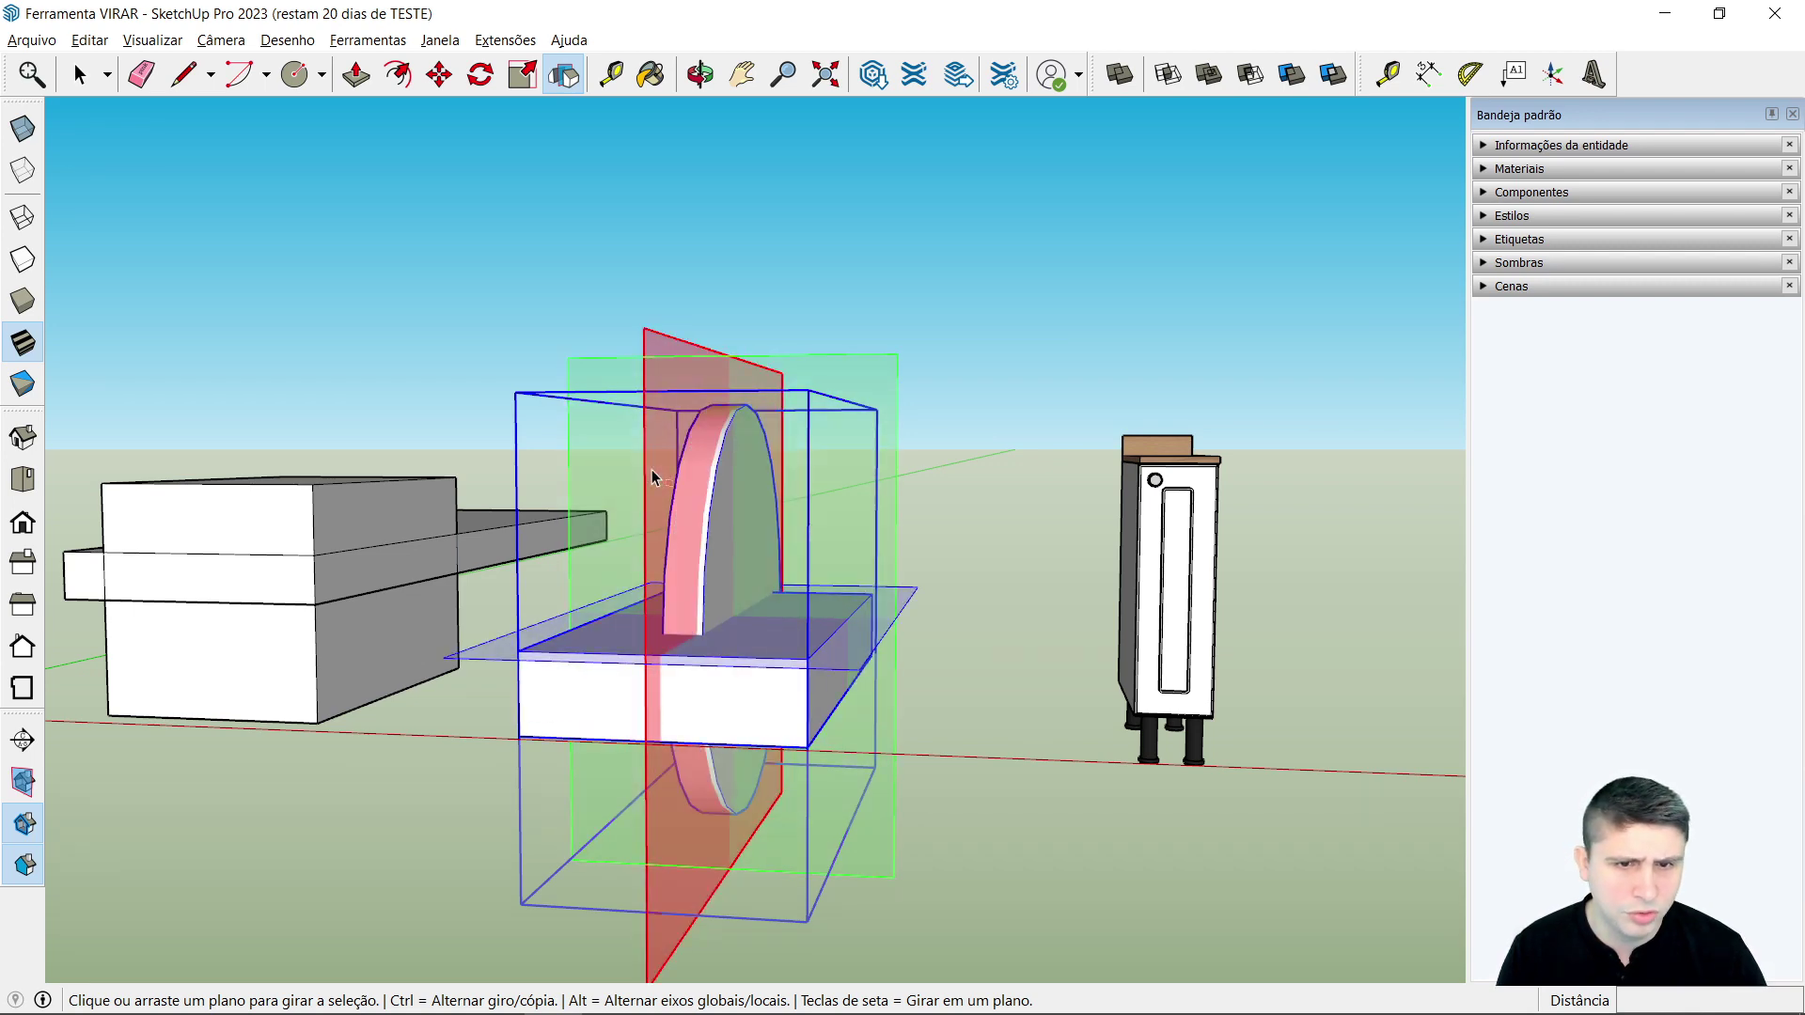
{"action": "key", "text": "space"}
Step: Clear the selection and orbit and zoom the view toward the cabinet
{"action": "left_click", "coordinate": [989, 718]}
{"action": "middle_click_drag", "start_coordinate": [990, 718], "coordinate": [1165, 731]}
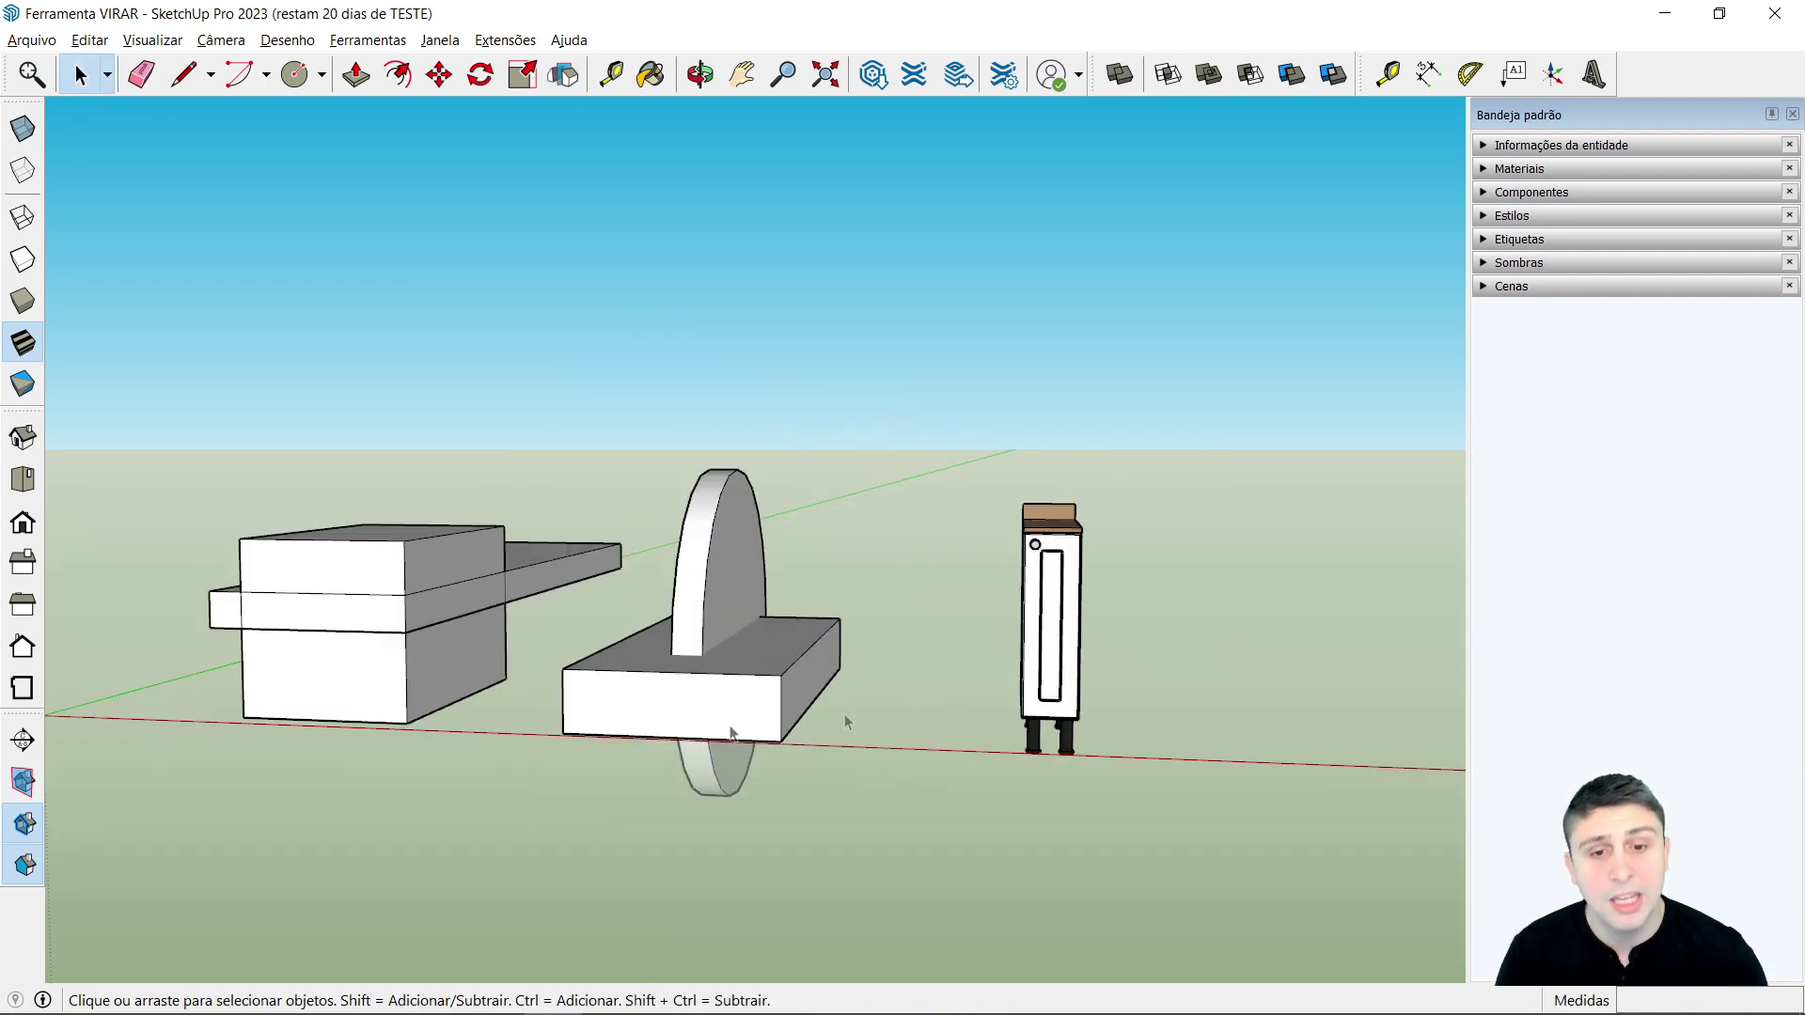
{"action": "scroll", "coordinate": [1168, 731], "scroll_direction": "up", "scroll_amount": 2}
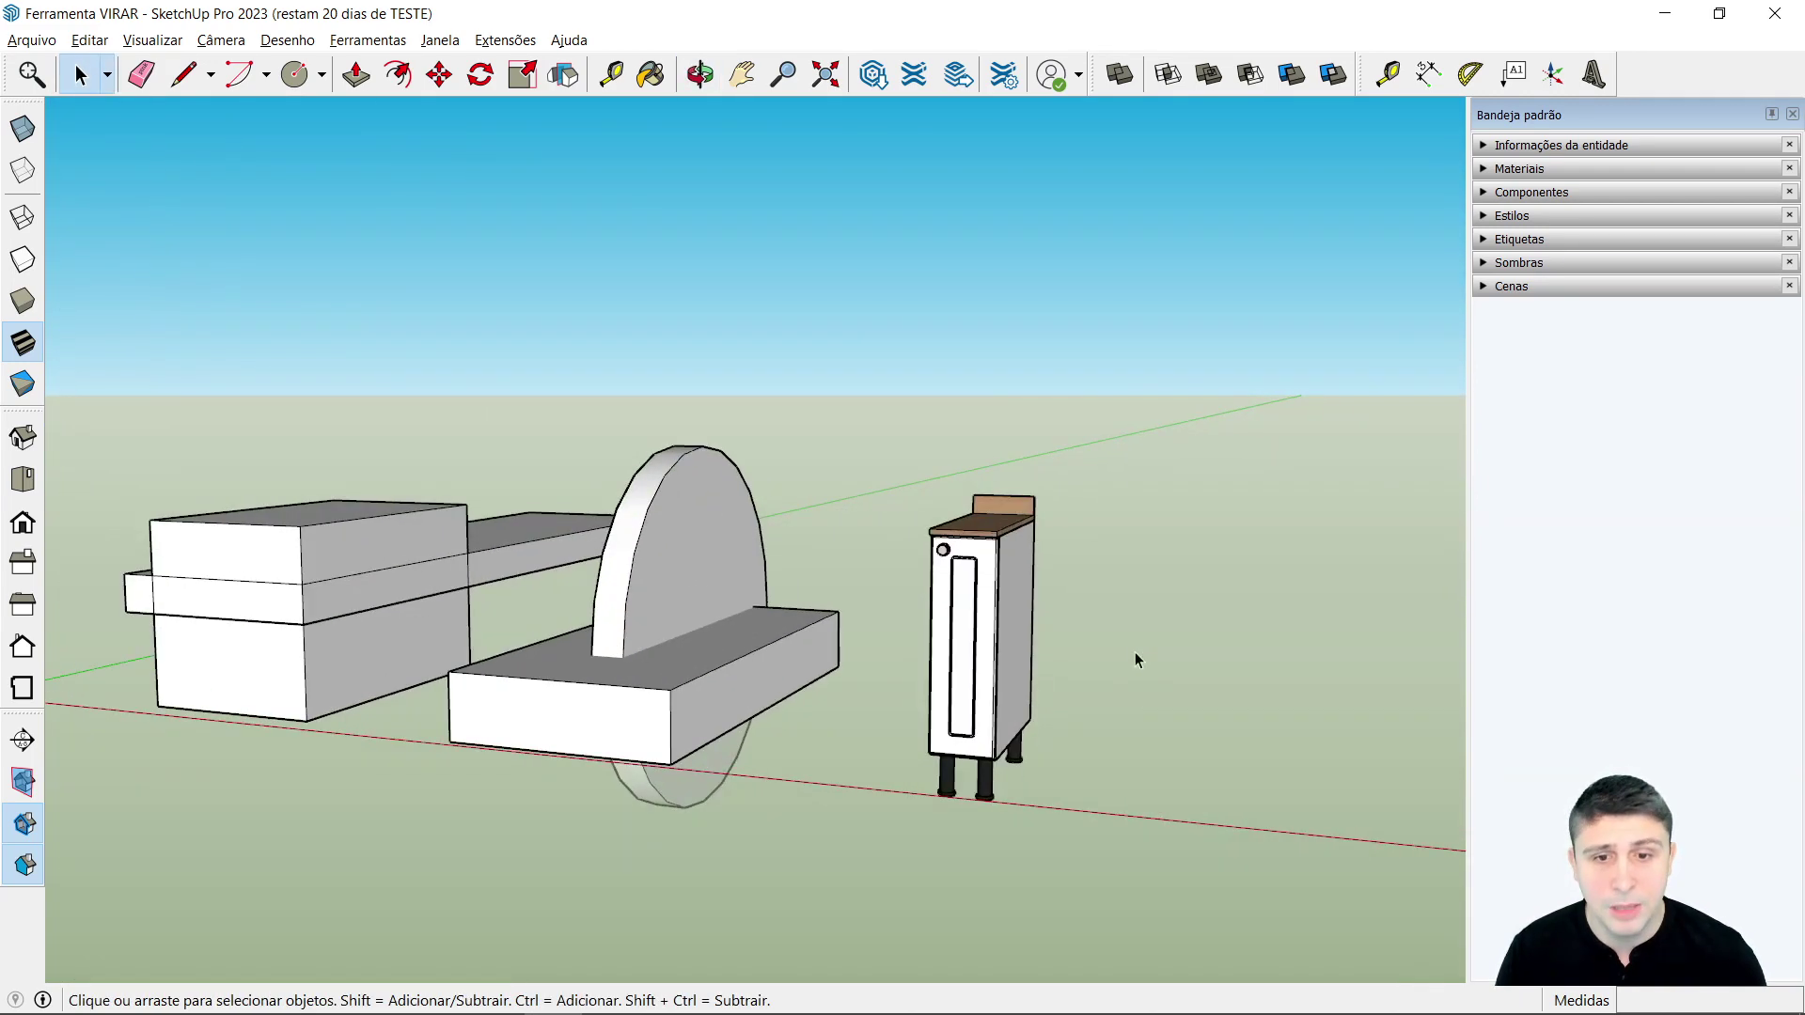
{"action": "scroll", "coordinate": [1138, 658], "scroll_direction": "up", "scroll_amount": 3}
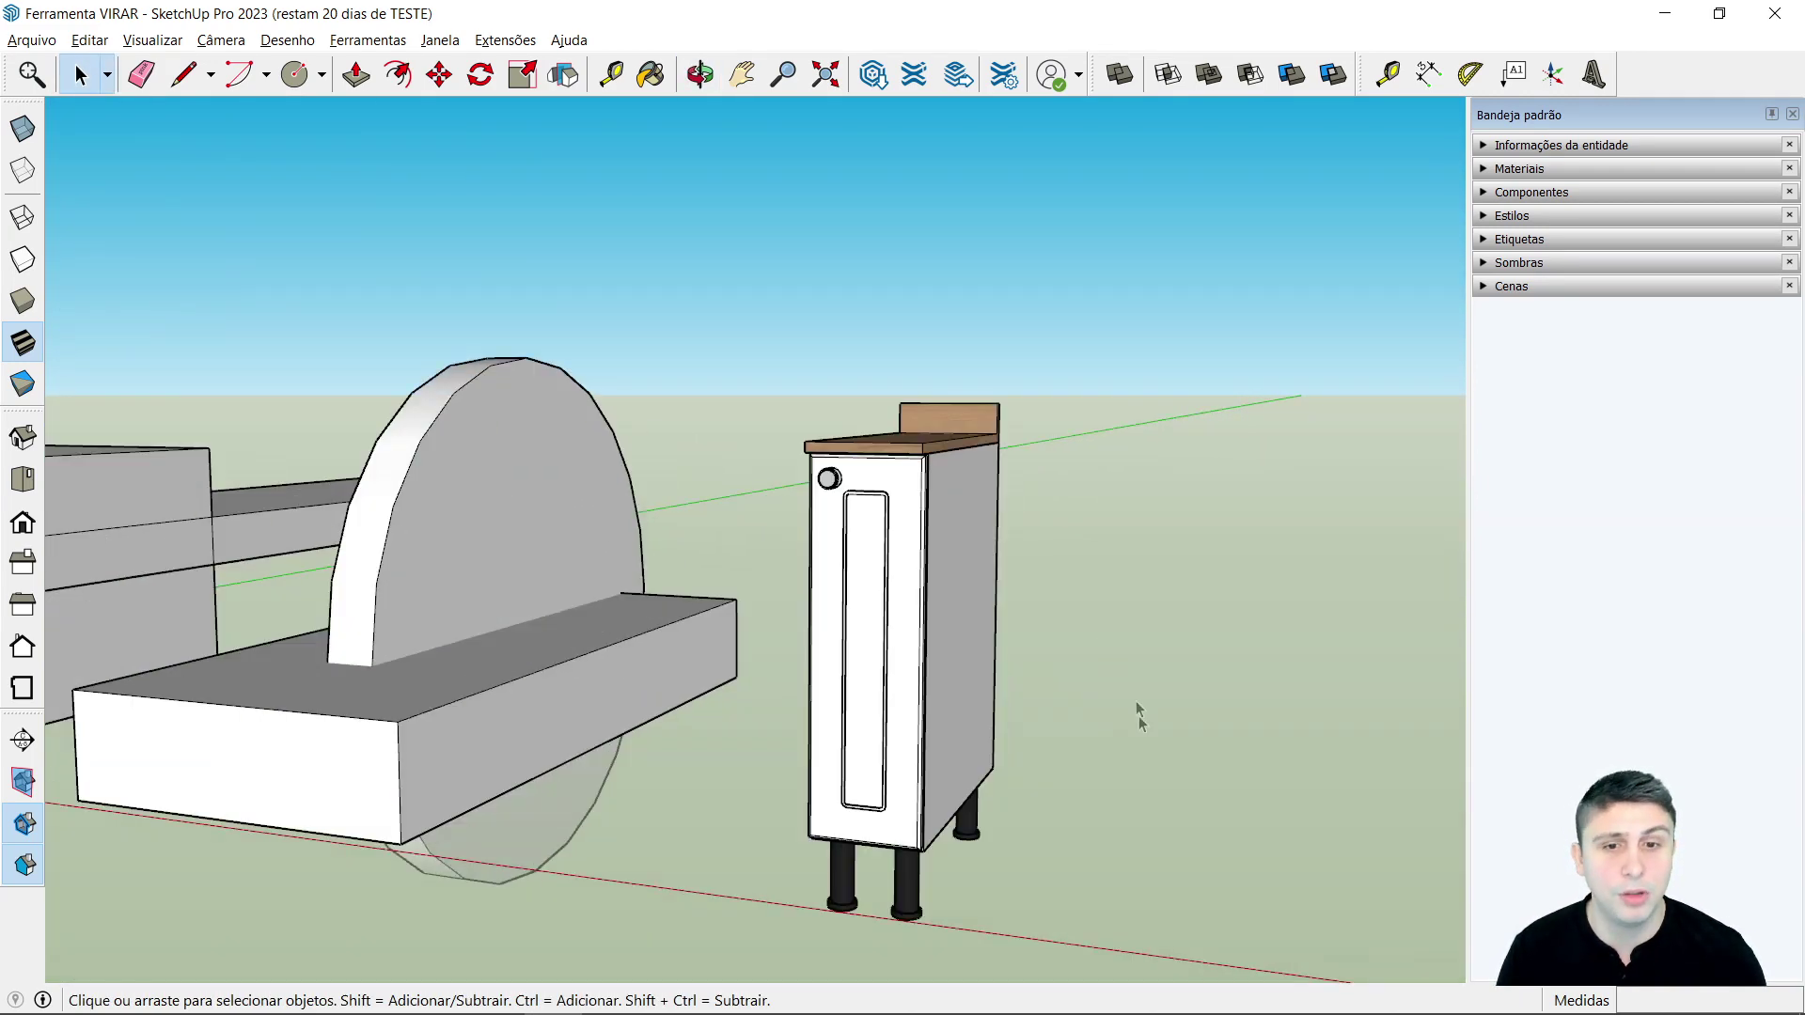
{"action": "scroll", "coordinate": [1136, 701], "scroll_direction": "down", "scroll_amount": 1}
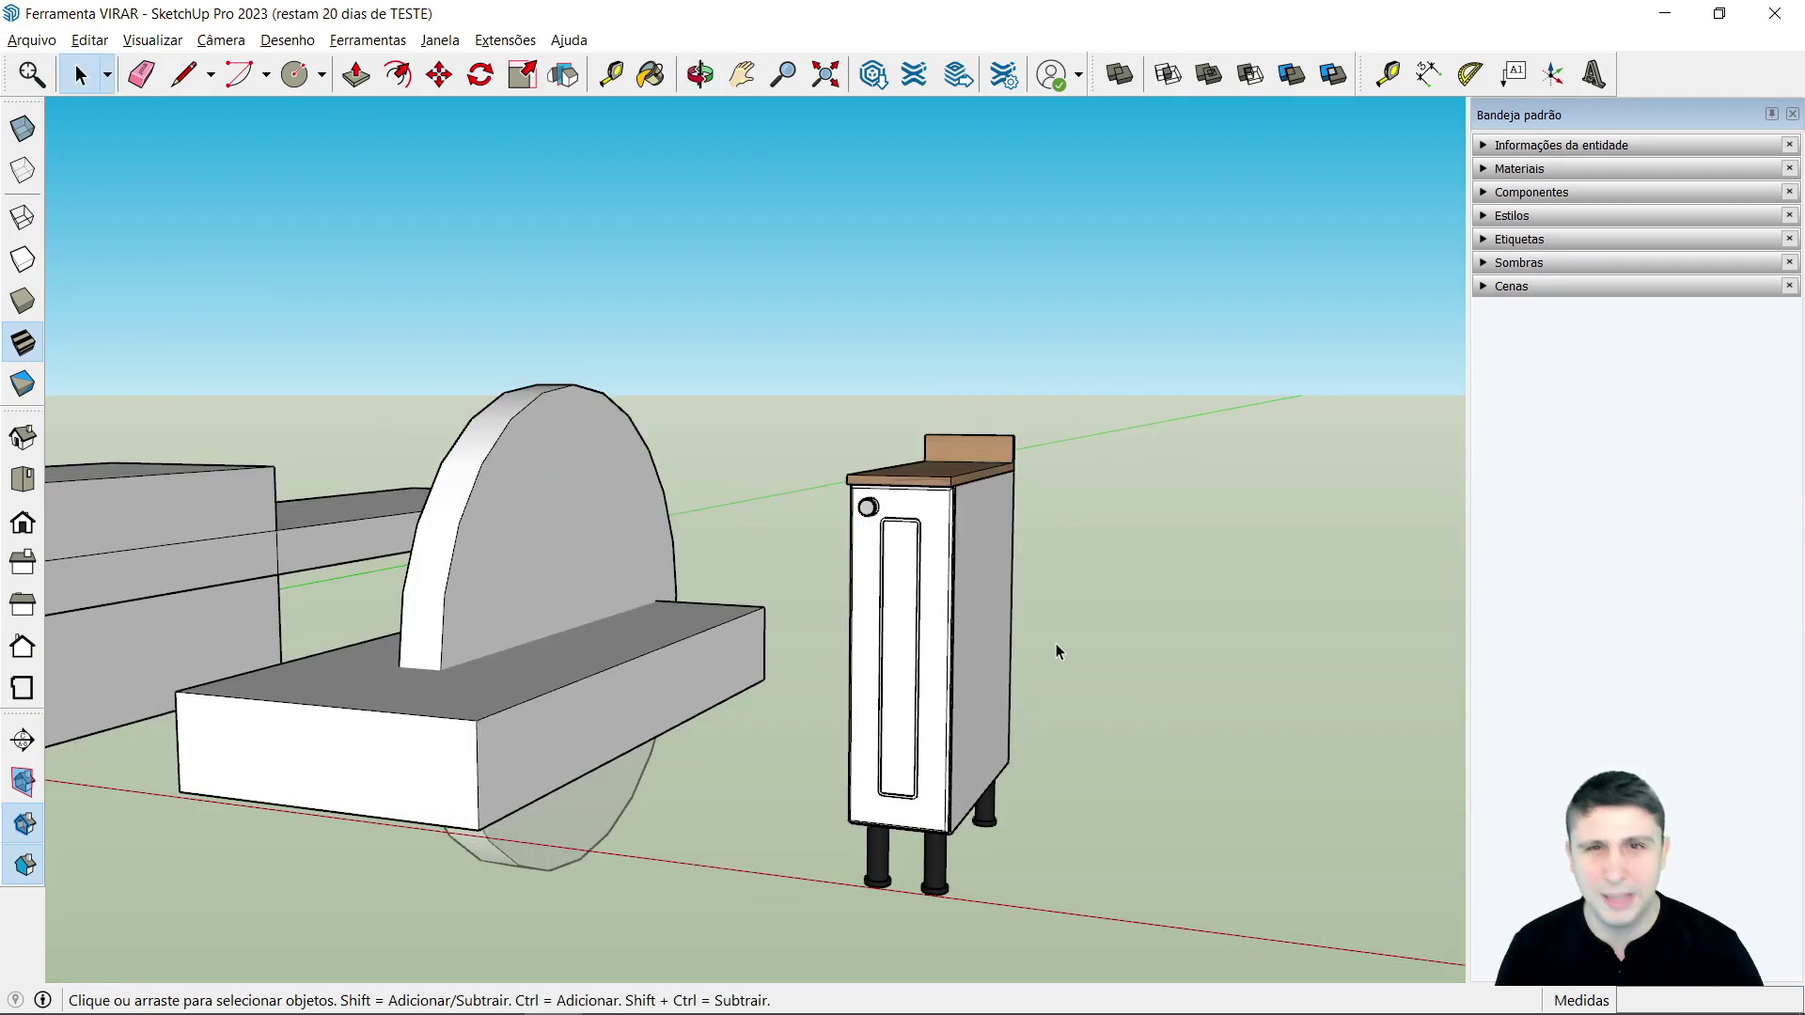
Step: Select the cabinet and expand its Componentes details in the tray
{"action": "left_click", "coordinate": [913, 559]}
{"action": "left_click", "coordinate": [1485, 195]}
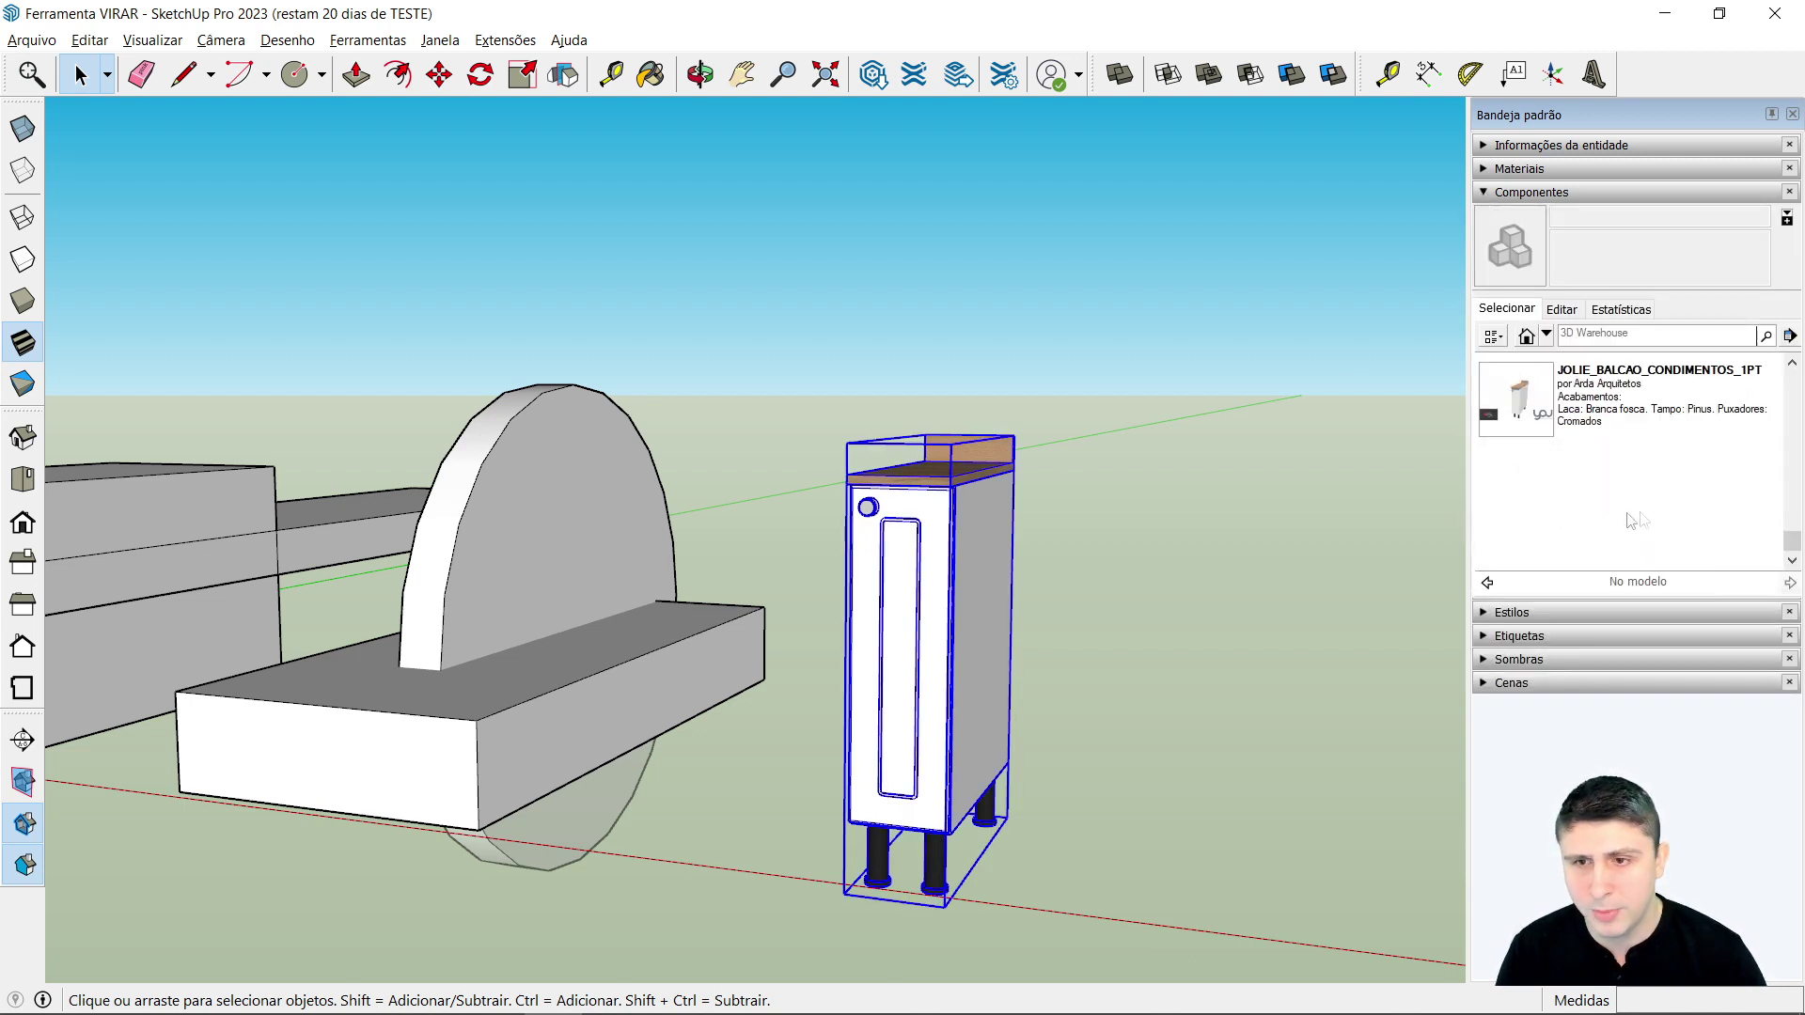
{"action": "scroll", "coordinate": [1222, 625], "scroll_direction": "down", "scroll_amount": 2}
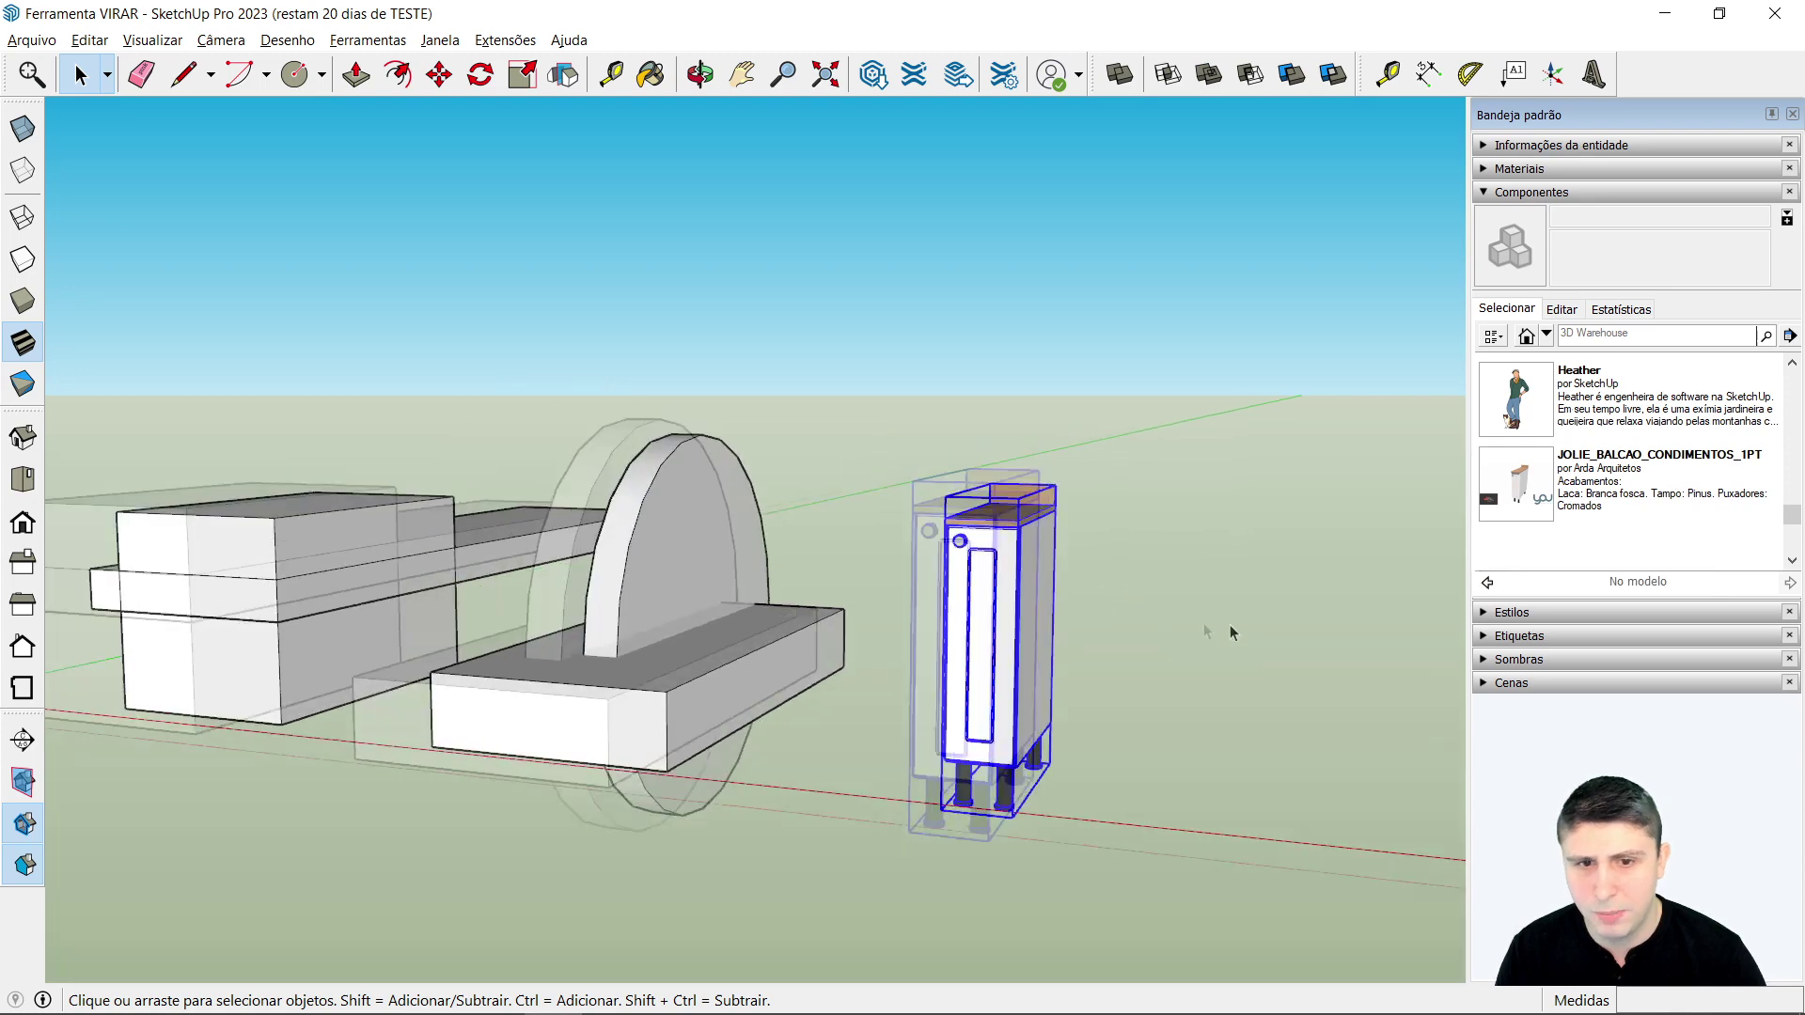
{"action": "scroll", "coordinate": [875, 645], "scroll_direction": "down", "scroll_amount": 3}
{"action": "scroll", "coordinate": [1034, 620], "scroll_direction": "up", "scroll_amount": 1}
{"action": "scroll", "coordinate": [1092, 616], "scroll_direction": "up", "scroll_amount": 2}
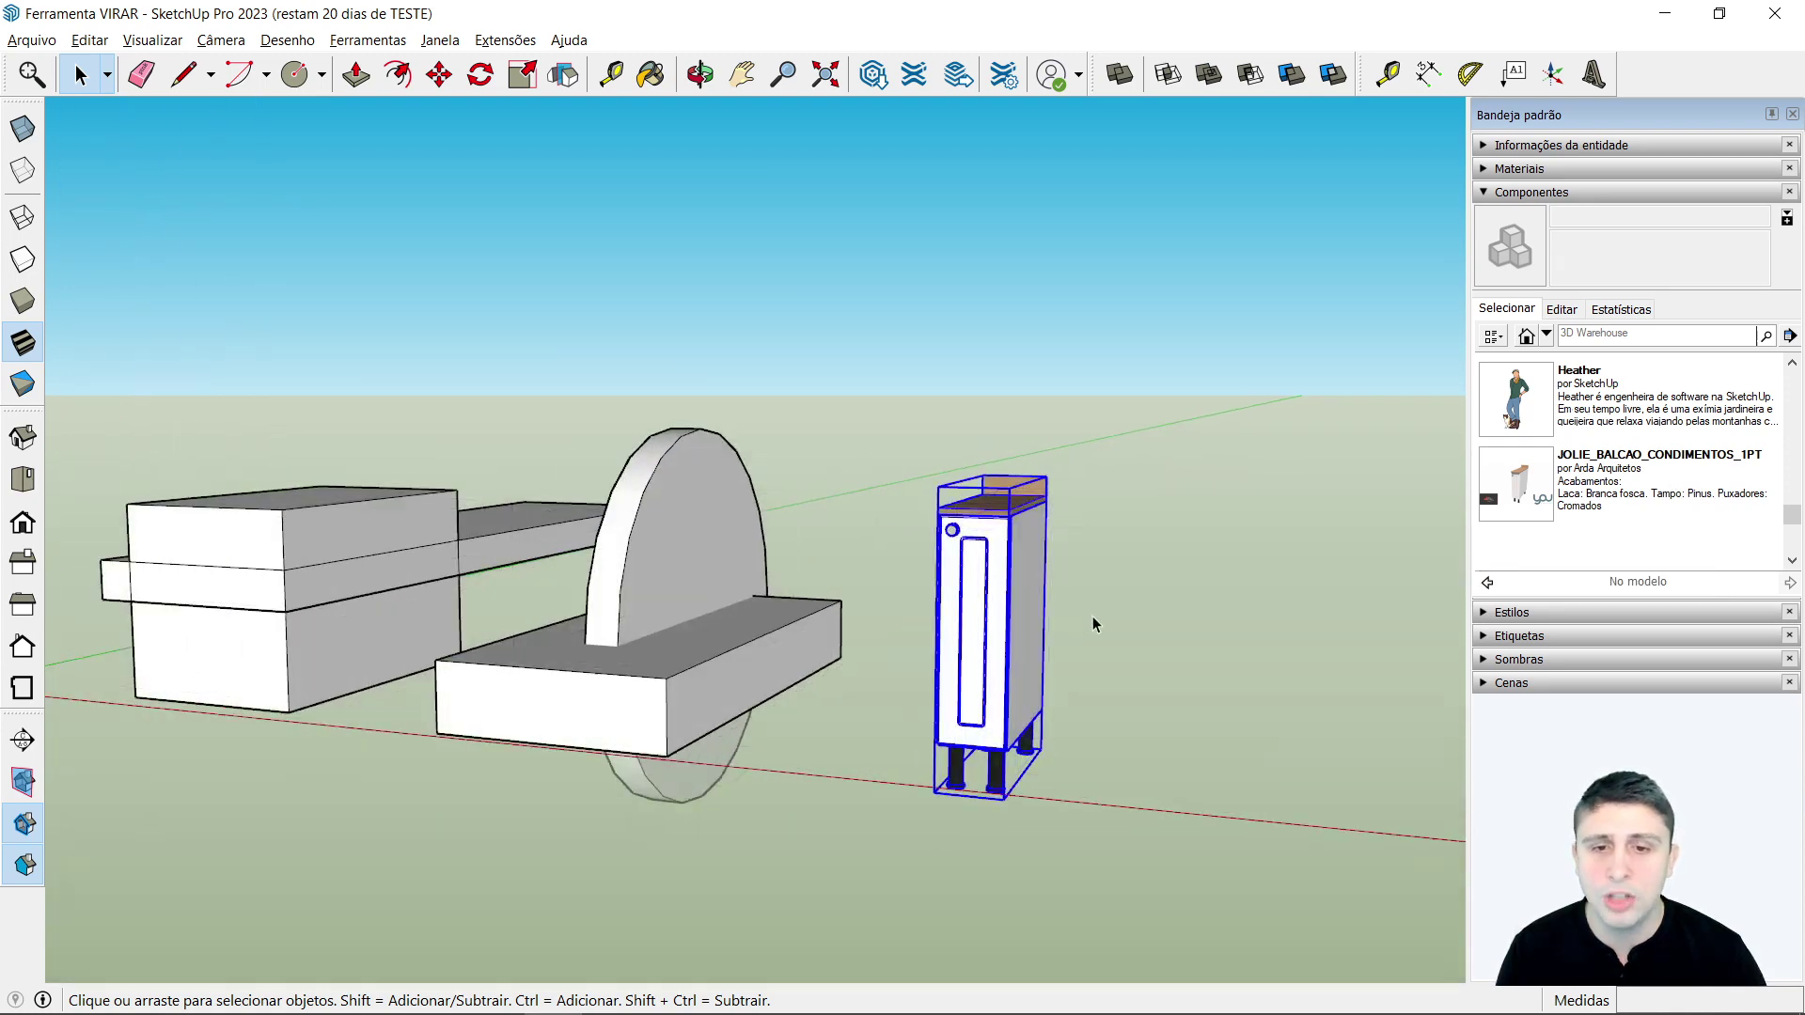
{"action": "scroll", "coordinate": [1126, 649], "scroll_direction": "up", "scroll_amount": 2}
Step: Flip the cabinet across the blue and green planes and back, then mirror it across red
{"action": "left_click", "coordinate": [563, 75]}
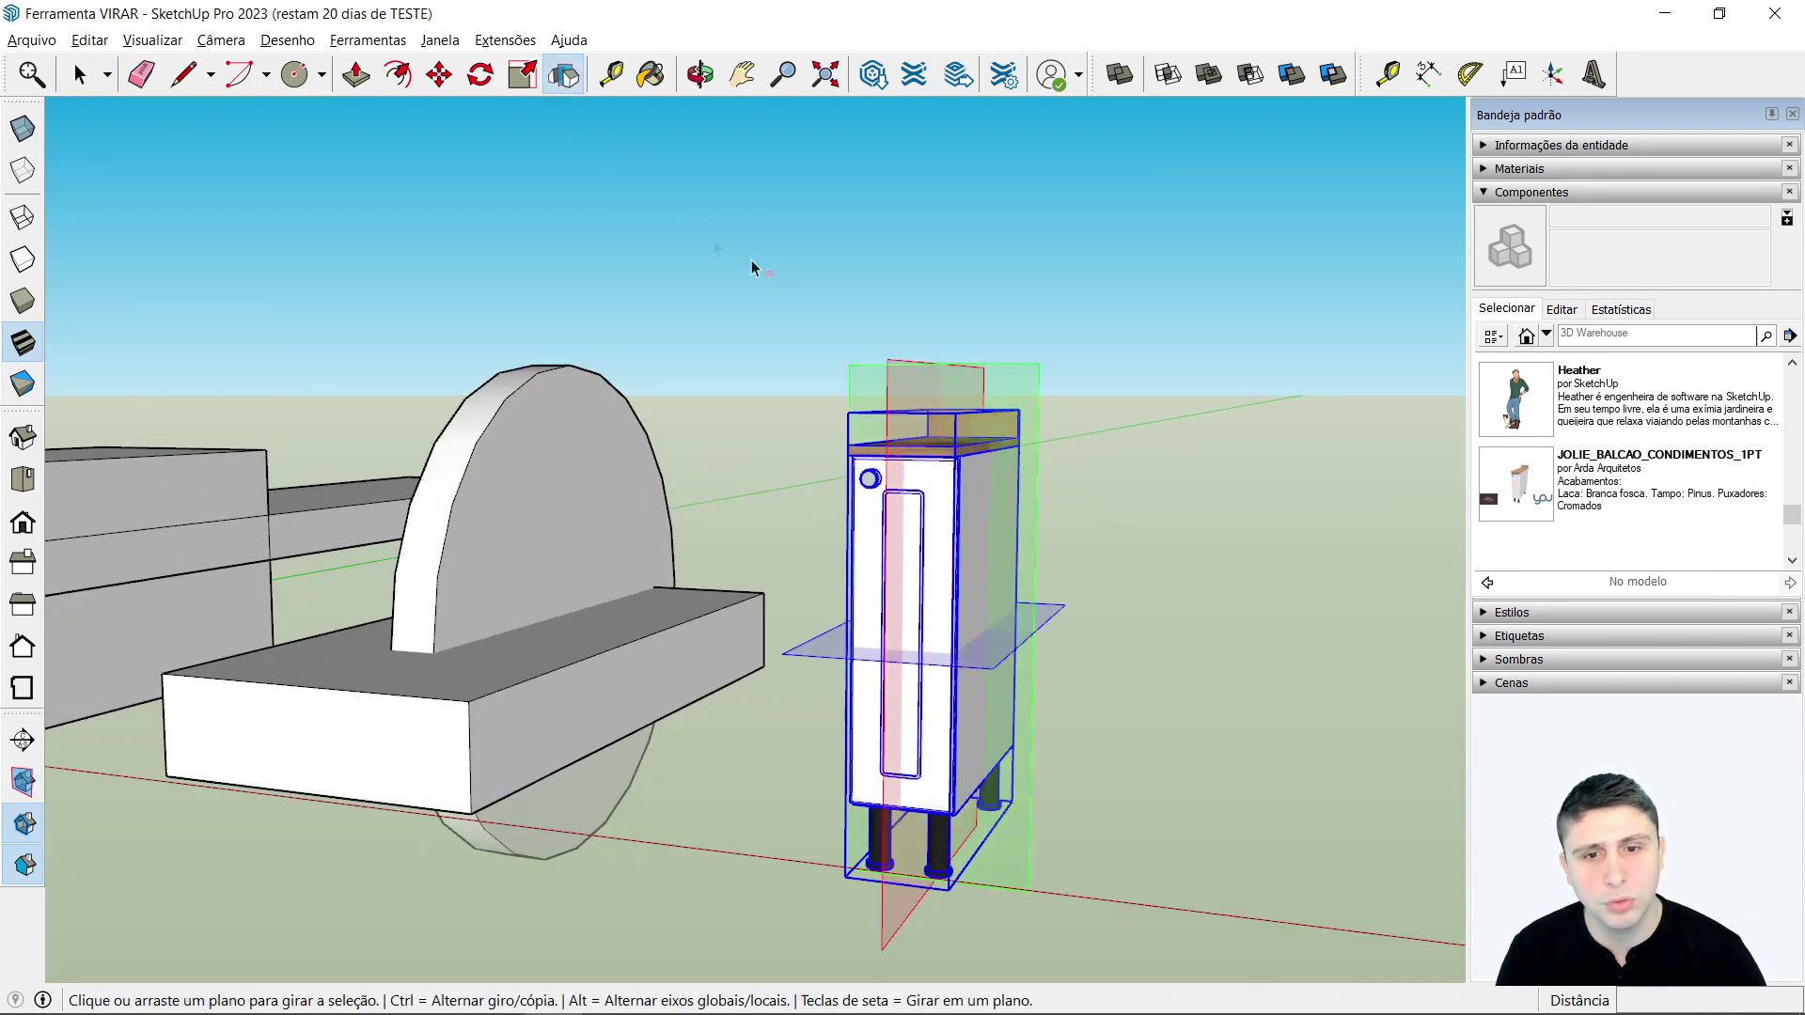
{"action": "left_click", "coordinate": [983, 664]}
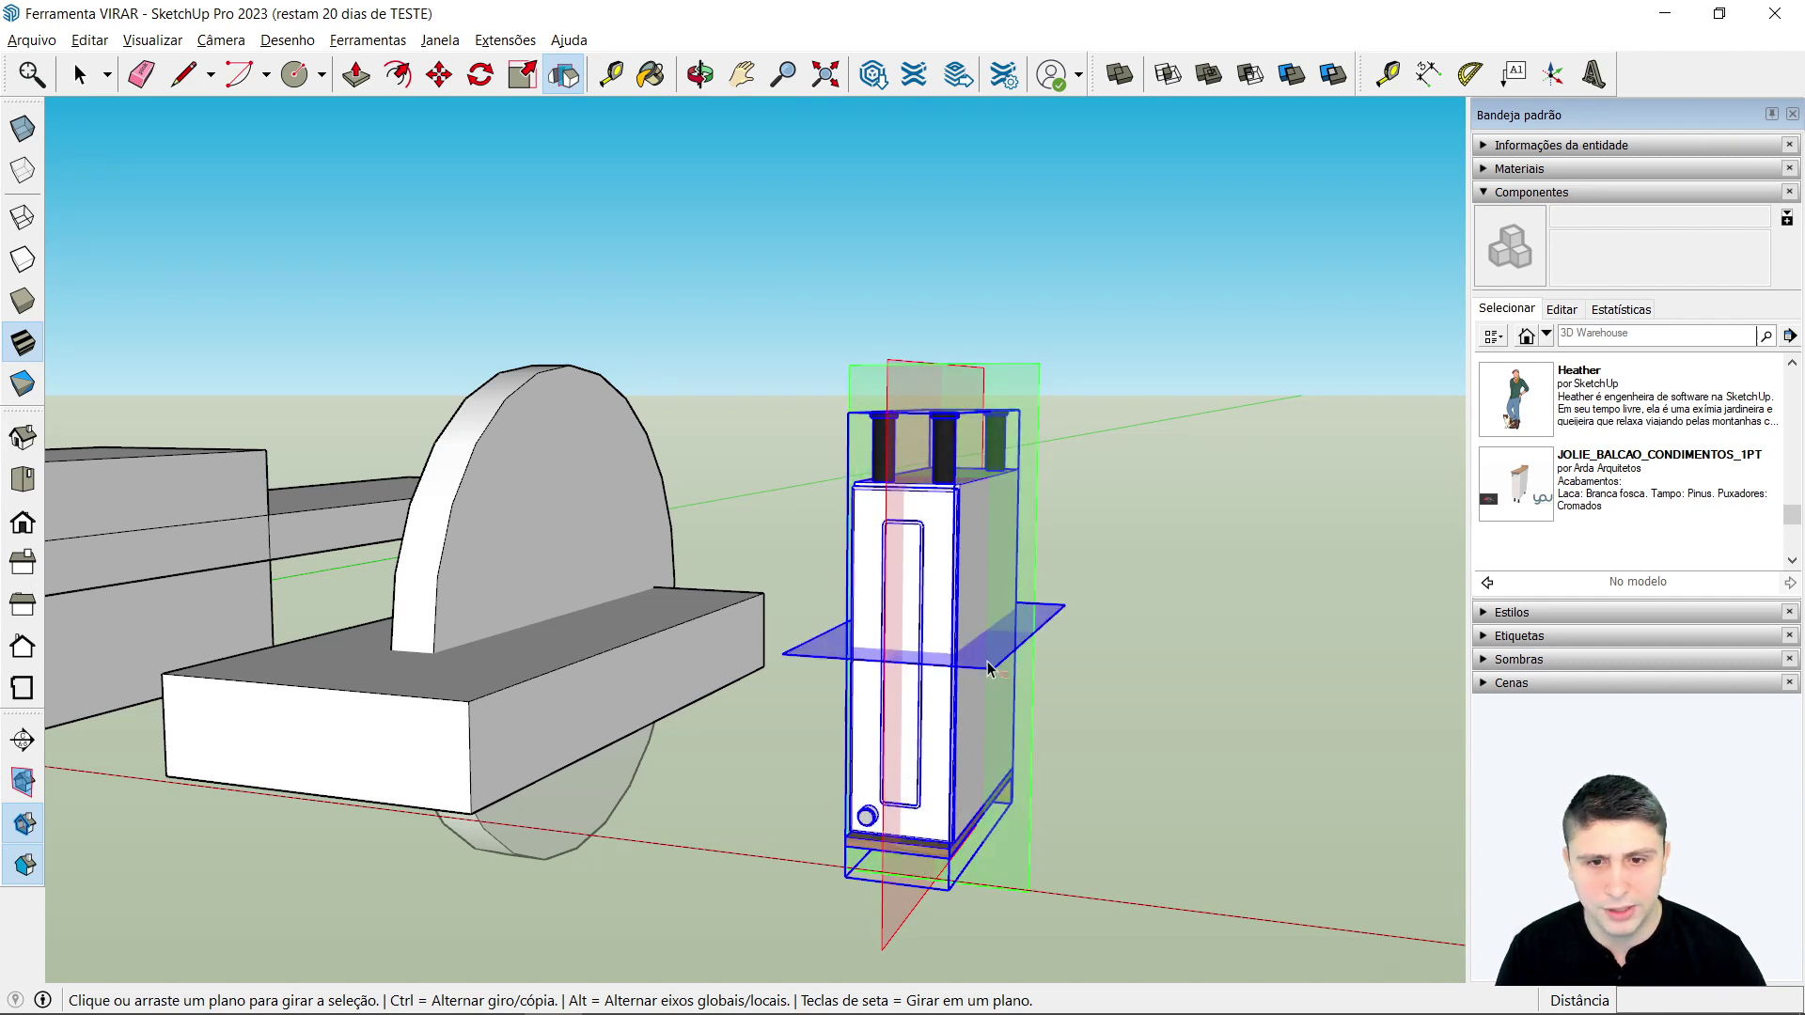
{"action": "left_click", "coordinate": [1025, 628]}
{"action": "left_click", "coordinate": [1035, 570]}
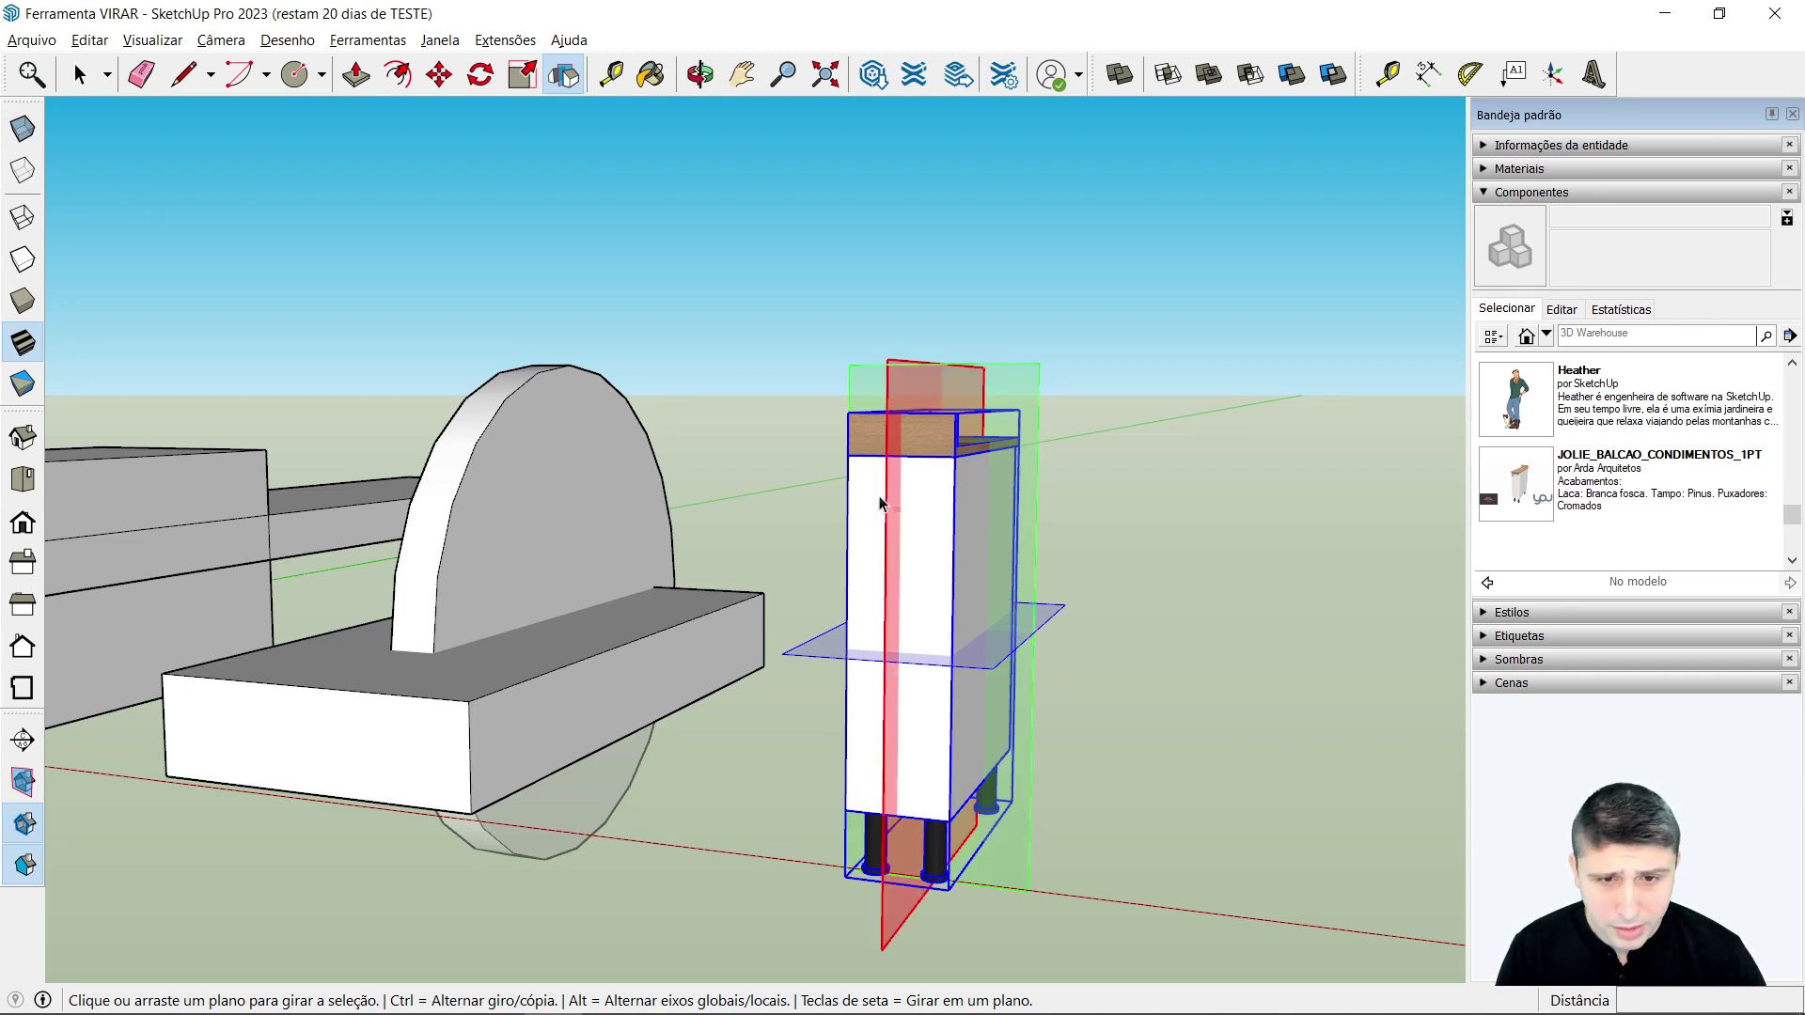
{"action": "left_click", "coordinate": [1028, 505]}
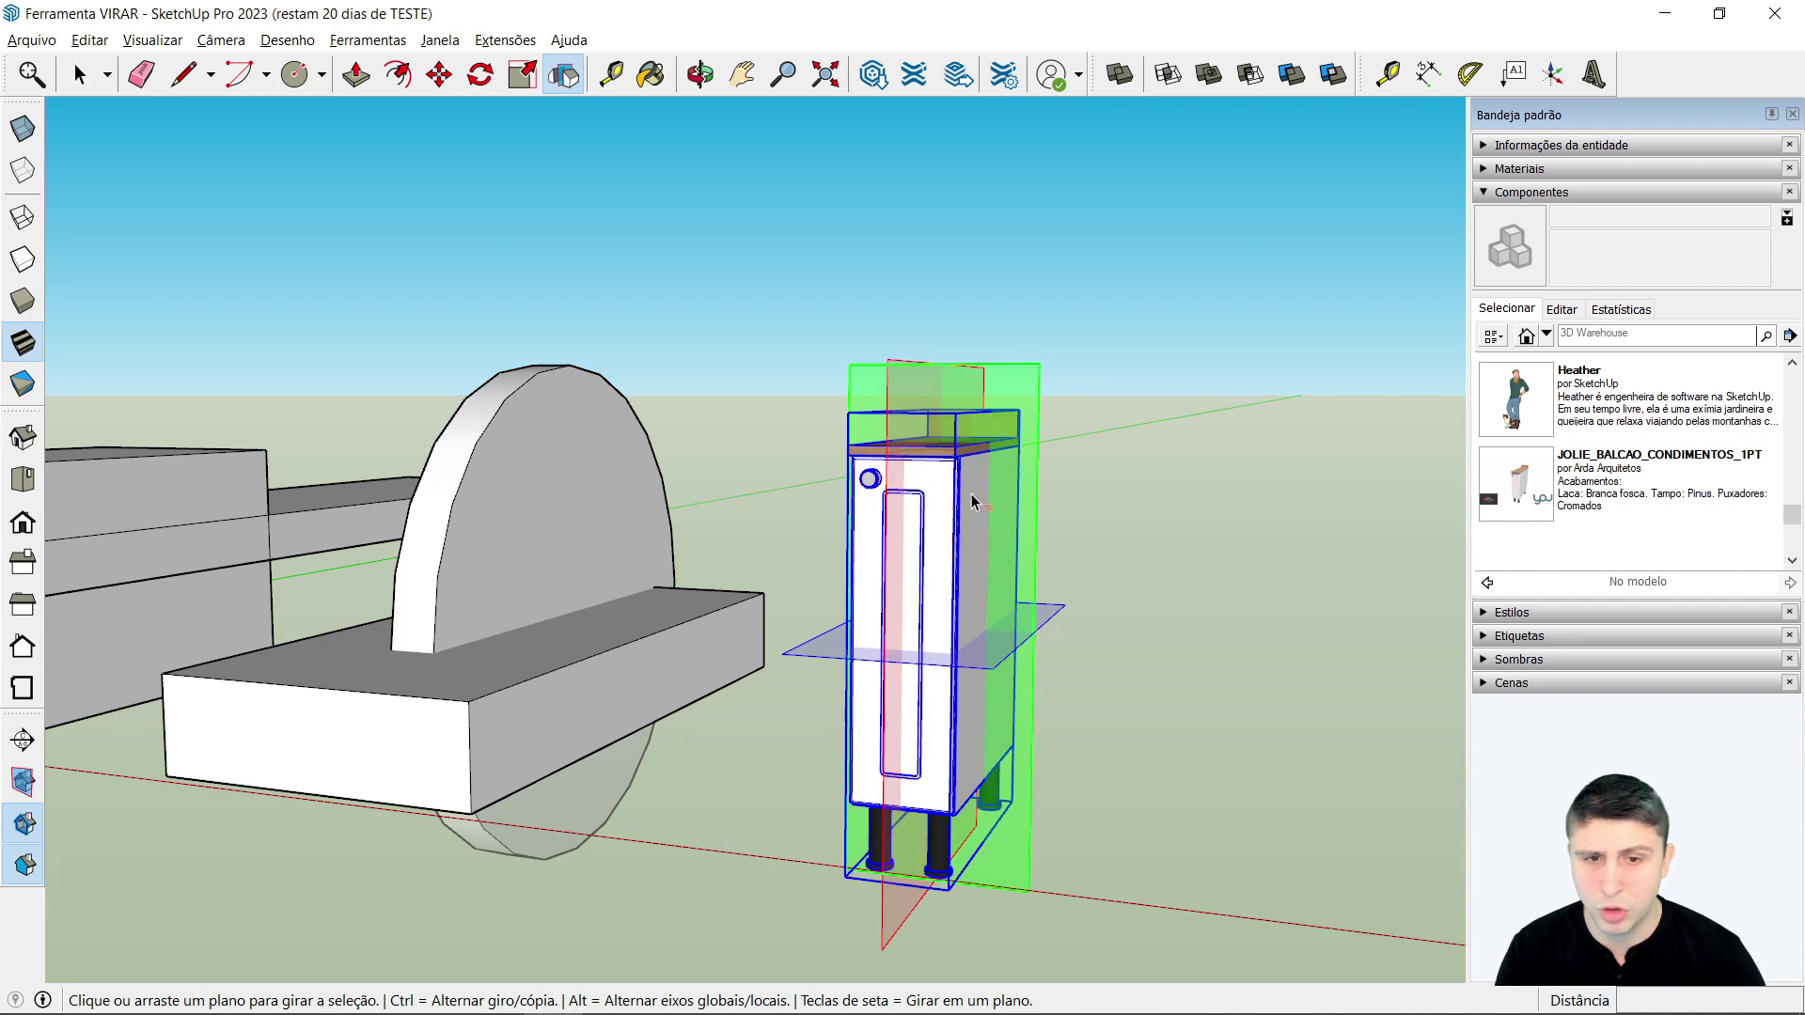
{"action": "left_click", "coordinate": [900, 381]}
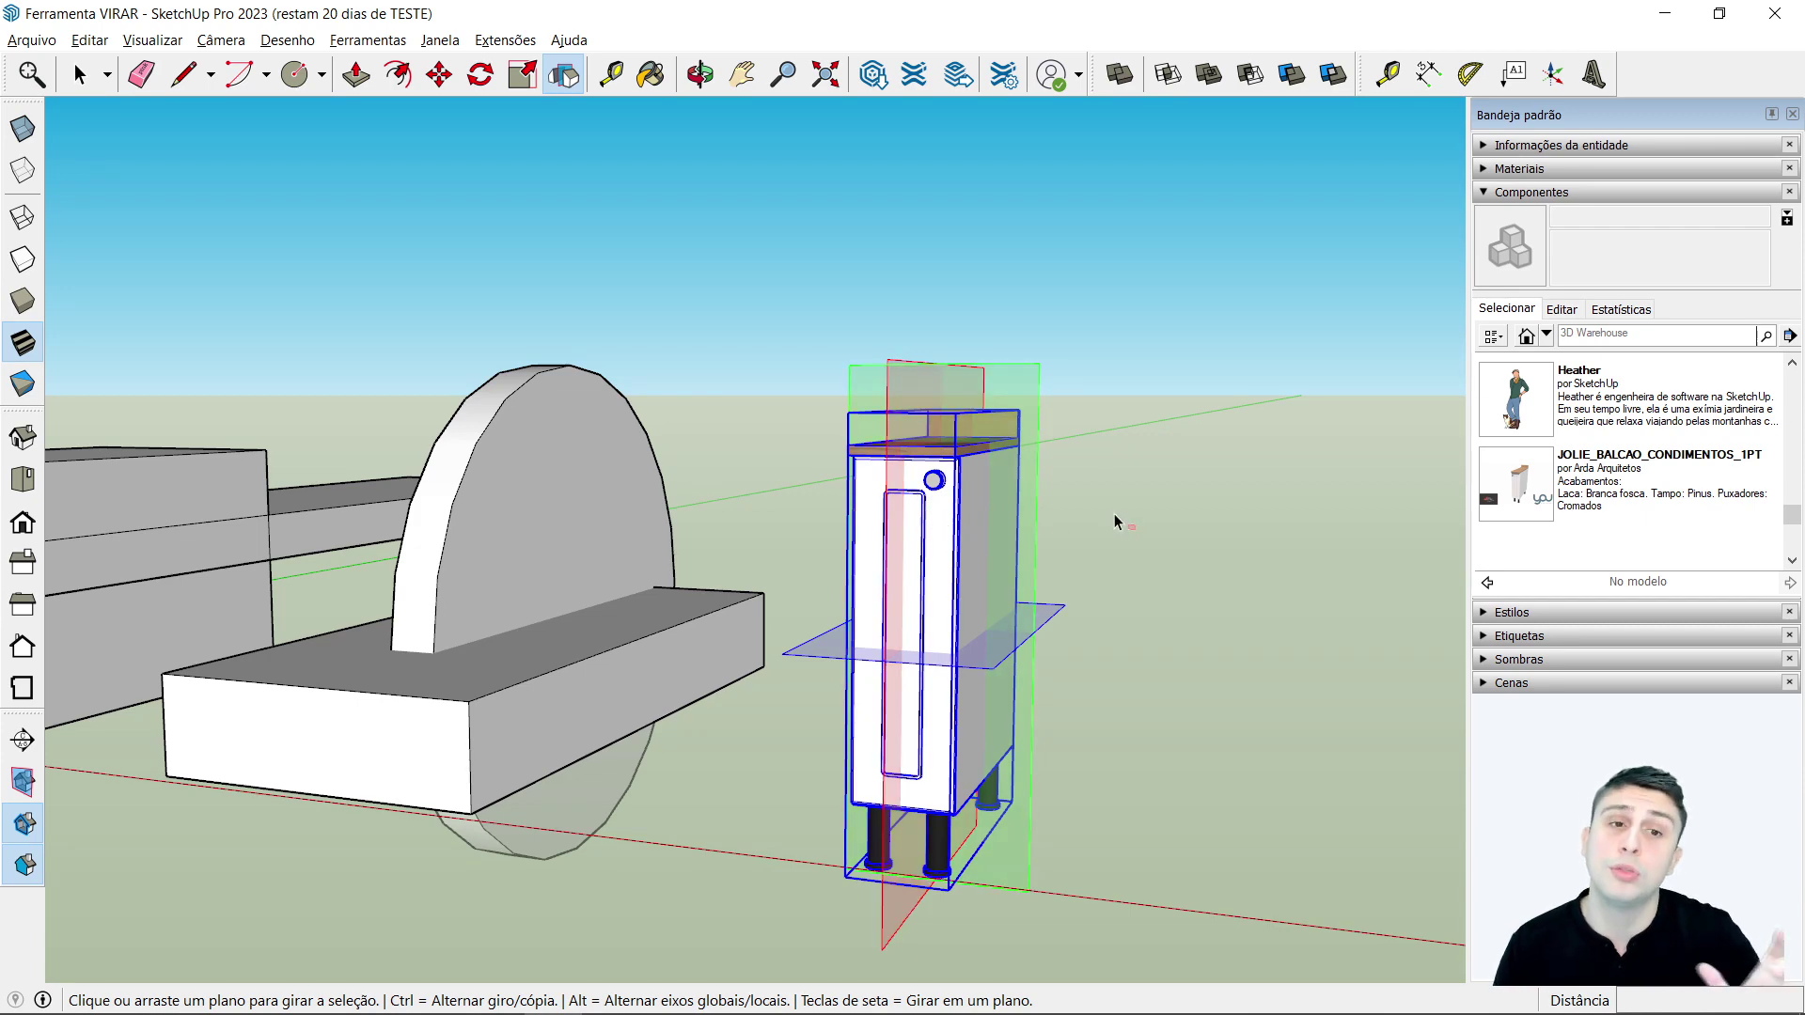
{"action": "key", "text": "space"}
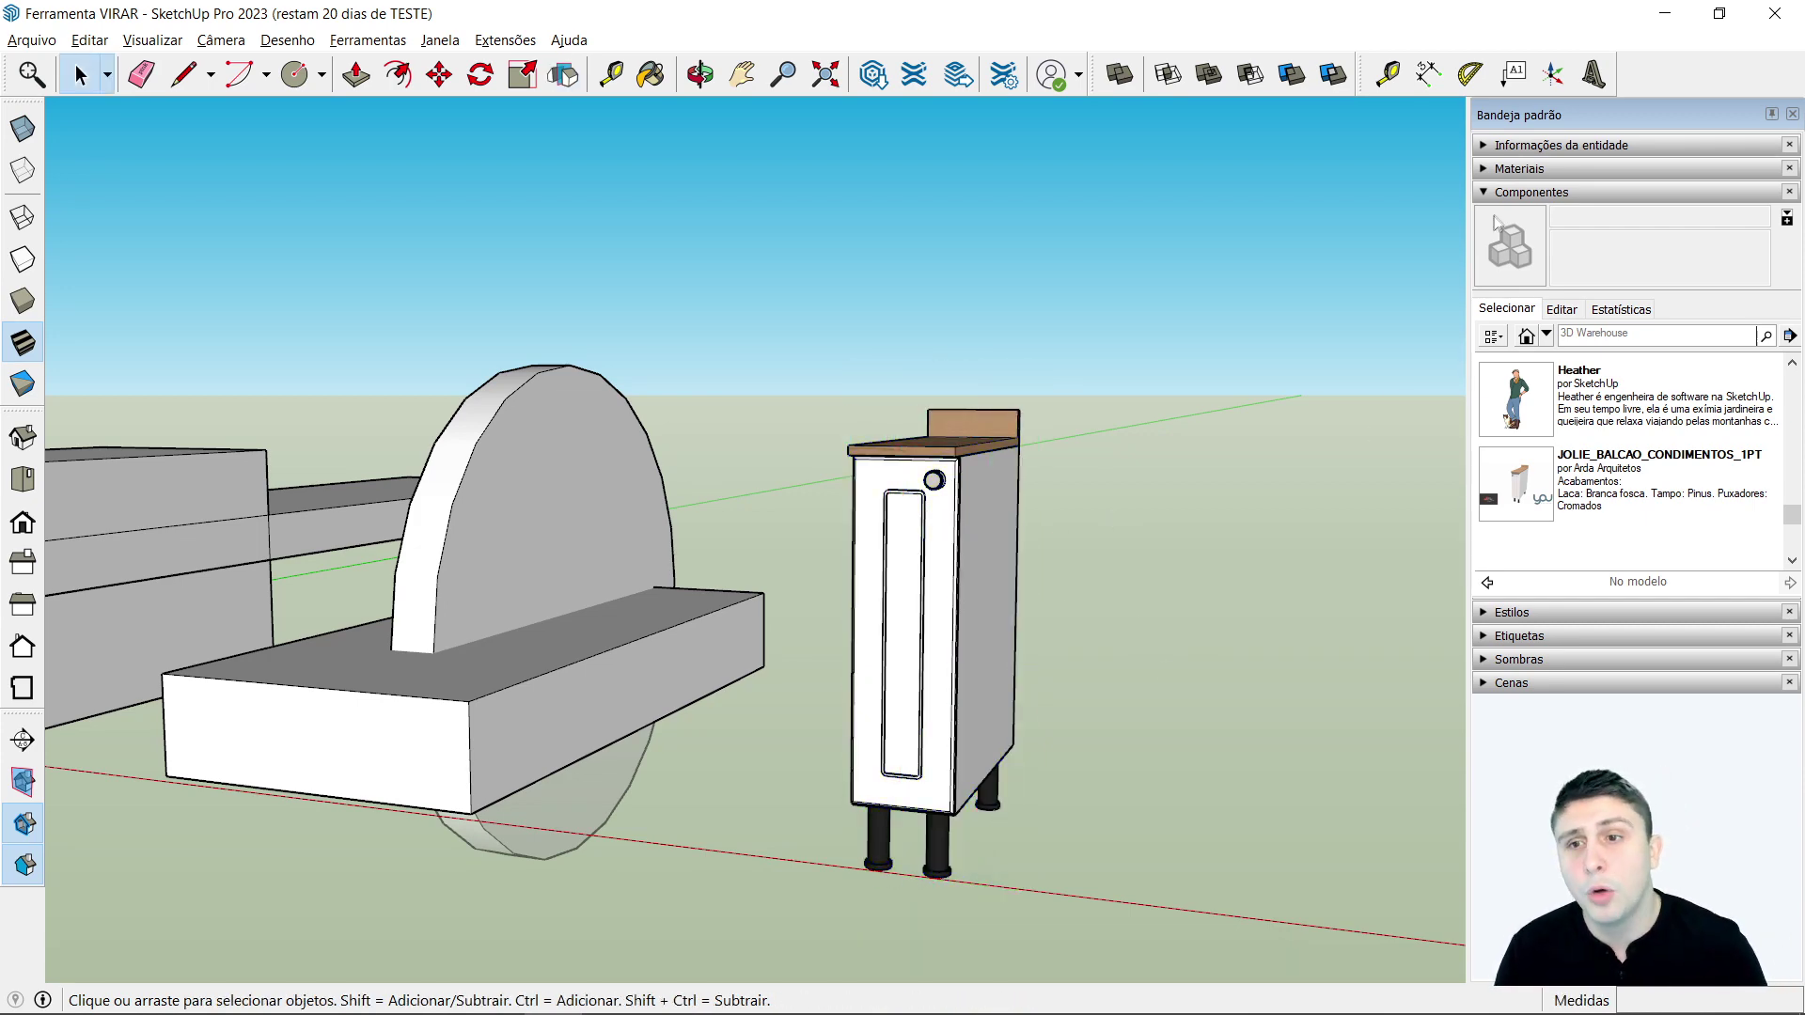
Step: Collapse the Componentes panel and zoom out to show the figure, boxes, disc-and-block and cabinet
{"action": "left_click", "coordinate": [1483, 192]}
{"action": "scroll", "coordinate": [1334, 589], "scroll_direction": "down", "scroll_amount": 3}
{"action": "scroll", "coordinate": [1374, 629], "scroll_direction": "down", "scroll_amount": 2}
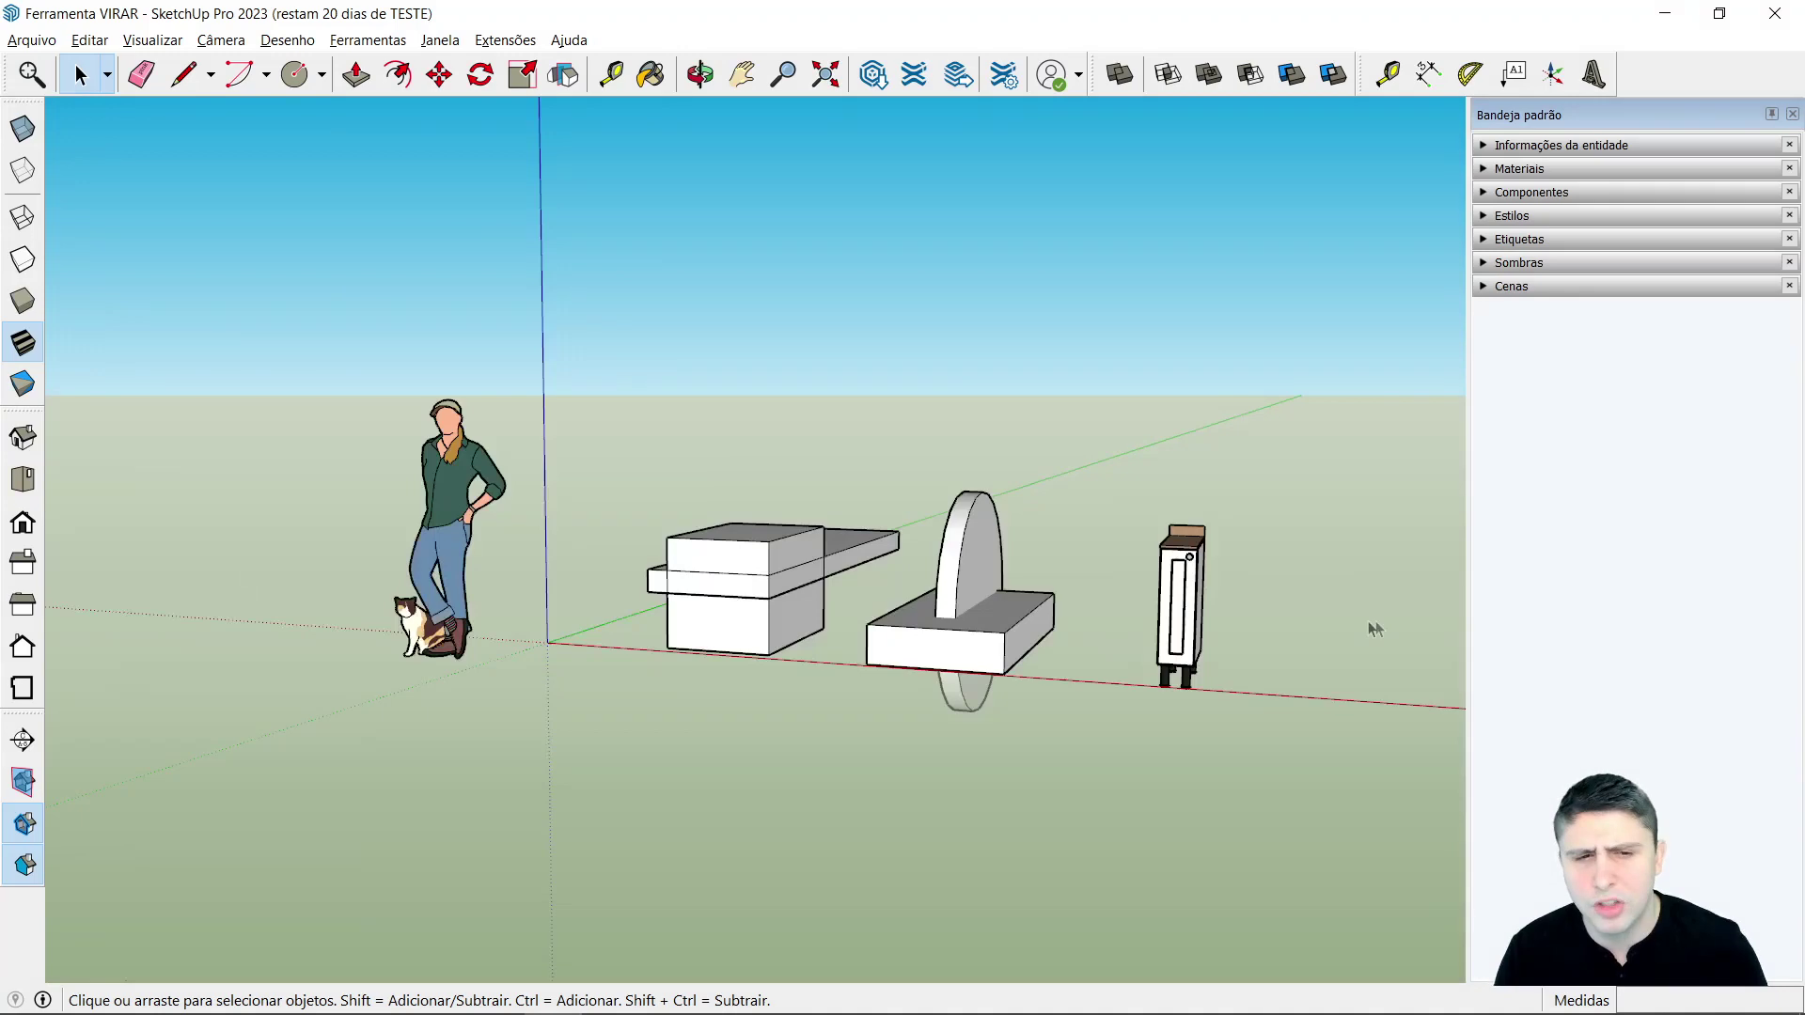
{"action": "scroll", "coordinate": [658, 544], "scroll_direction": "up", "scroll_amount": 3}
{"action": "scroll", "coordinate": [771, 545], "scroll_direction": "down", "scroll_amount": 2}
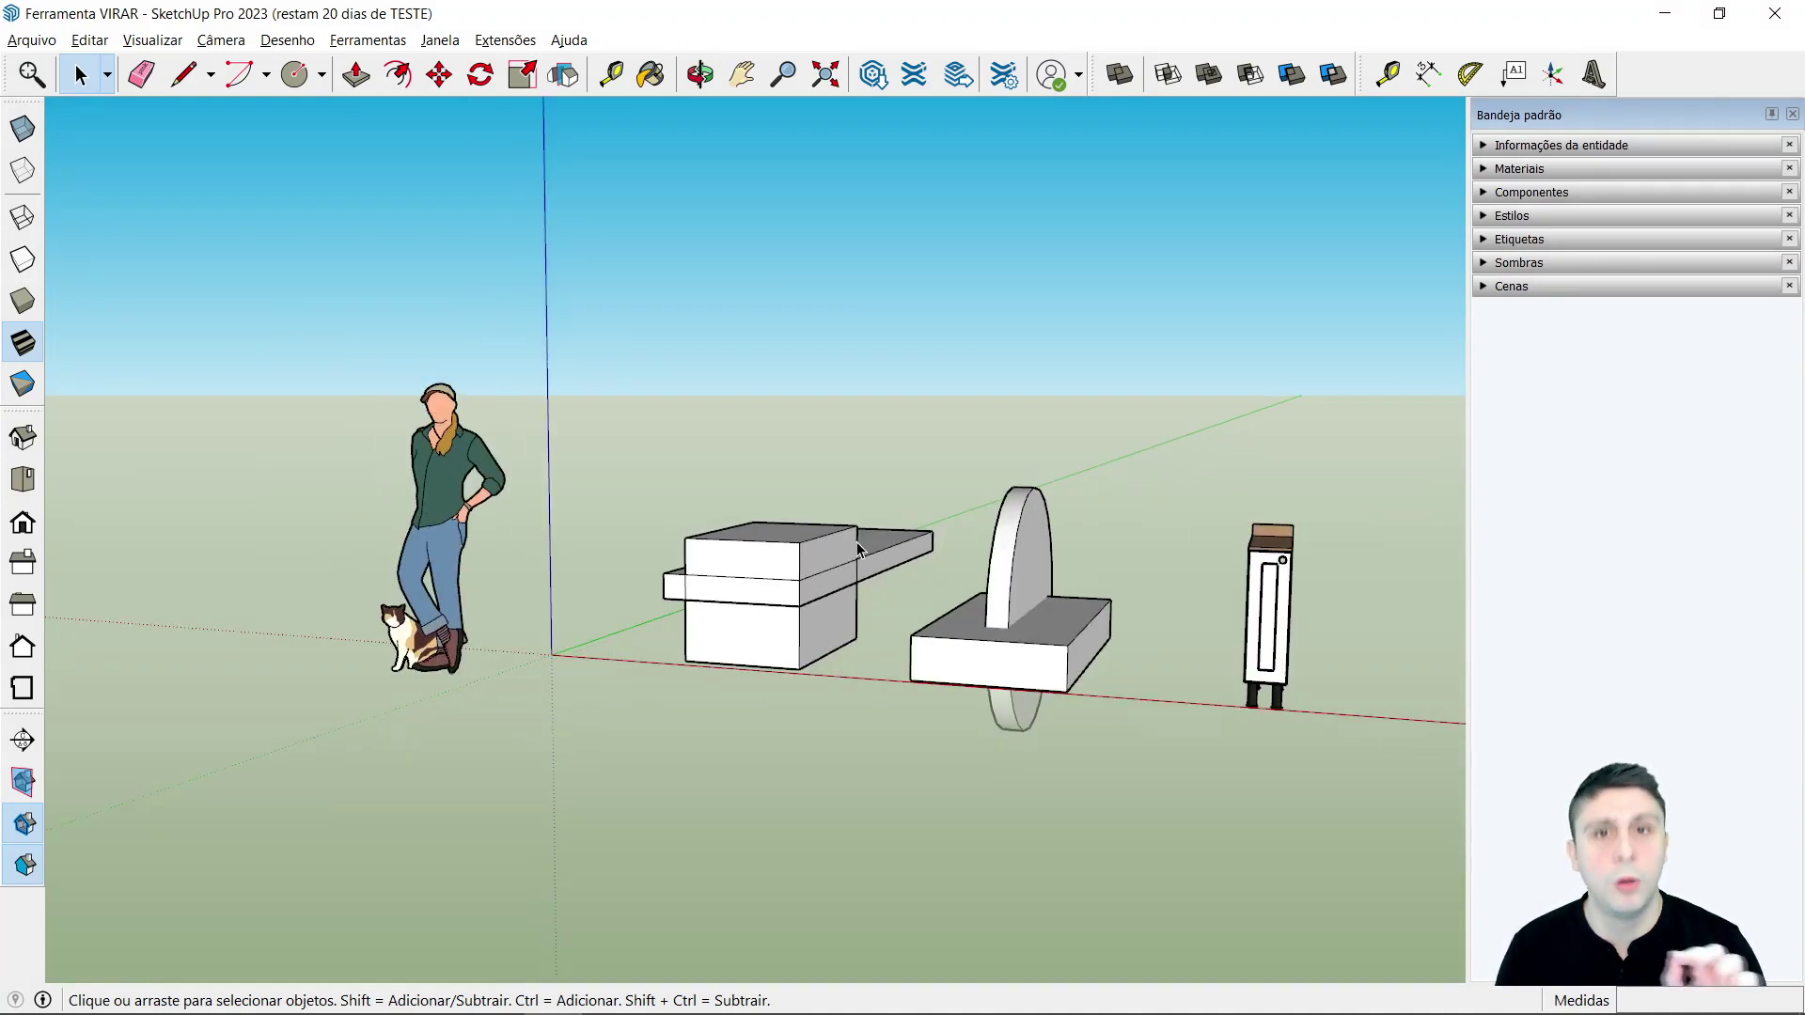